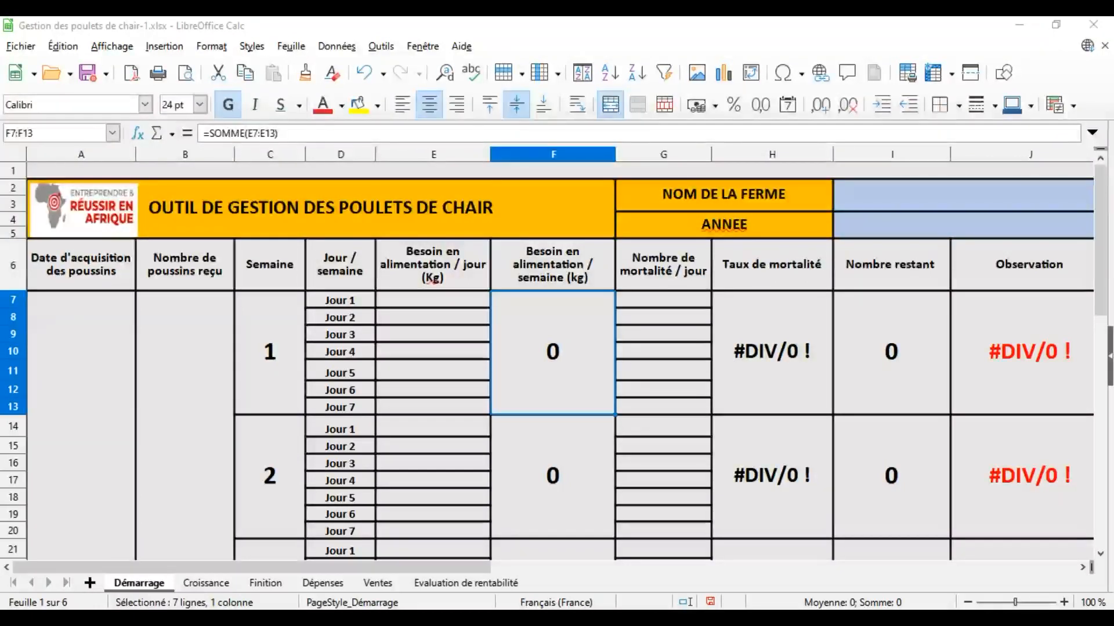
Enter Goliath as the farm name and 2023 as the year in the Démarrage sheet's header.
{"action": "key", "text": "ctrl+s"}
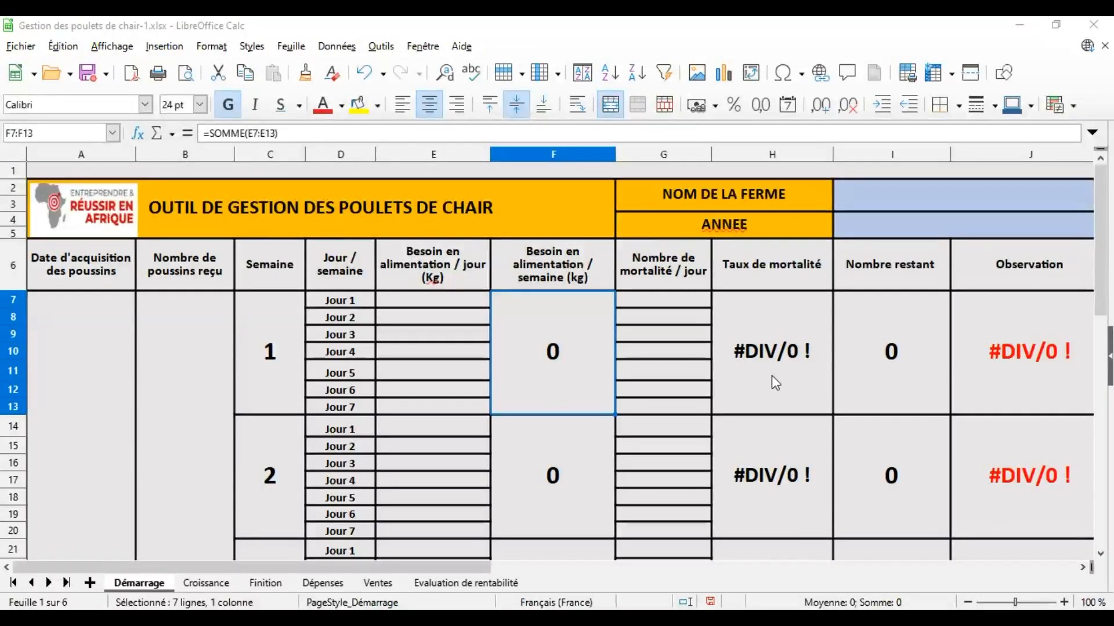
{"action": "left_click", "coordinate": [927, 195]}
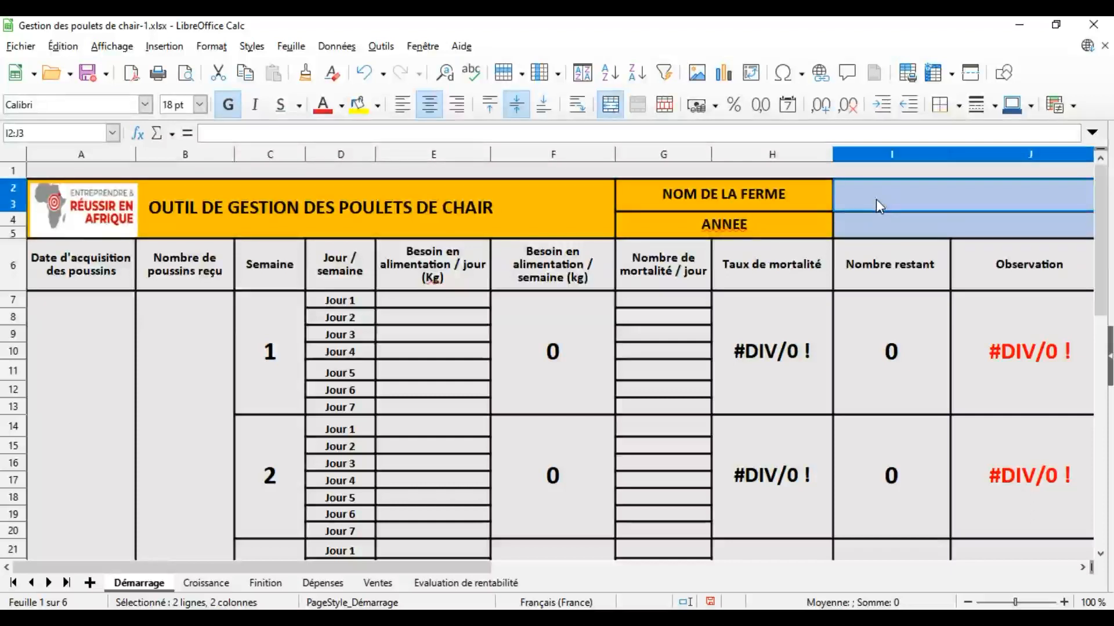
{"action": "type", "text": "Goliath"}
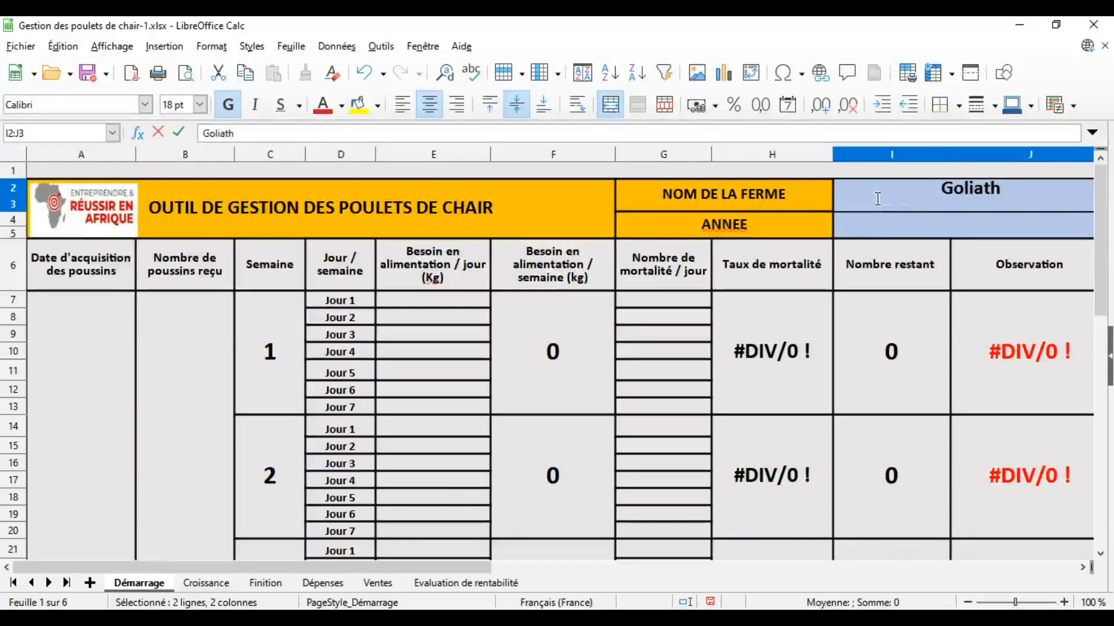
{"action": "key", "text": "Return"}
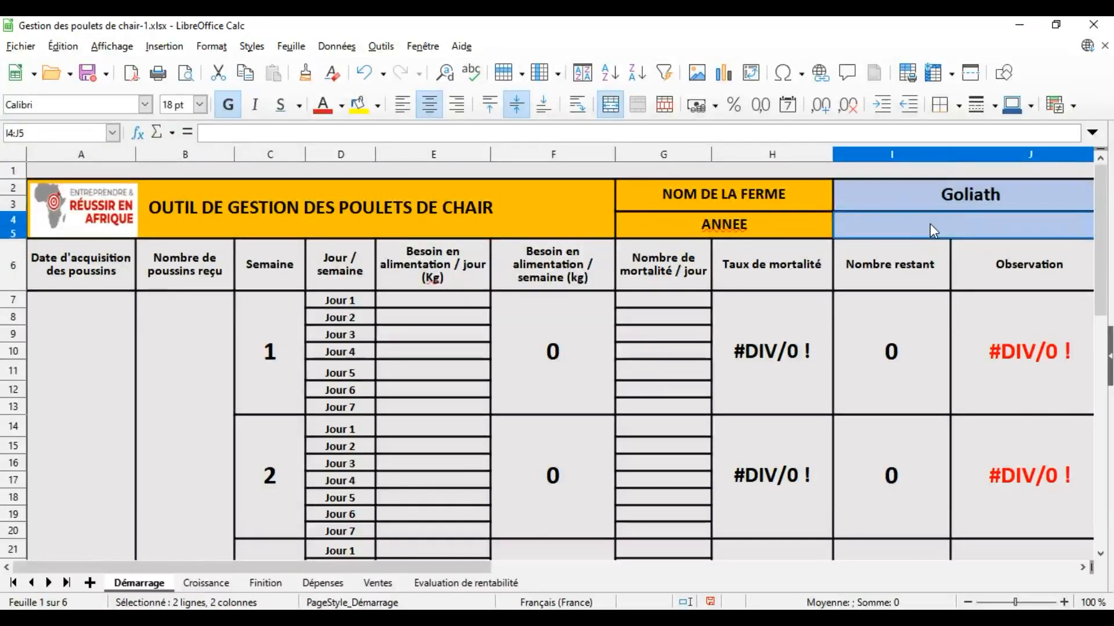
{"action": "type", "text": "2023"}
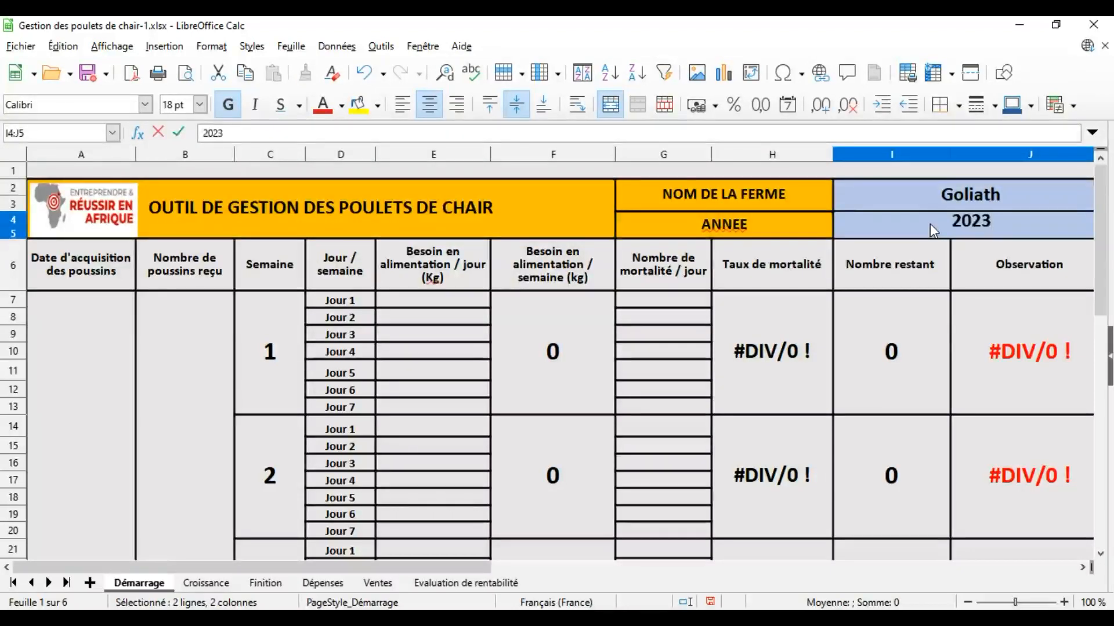
{"action": "key", "text": "Return"}
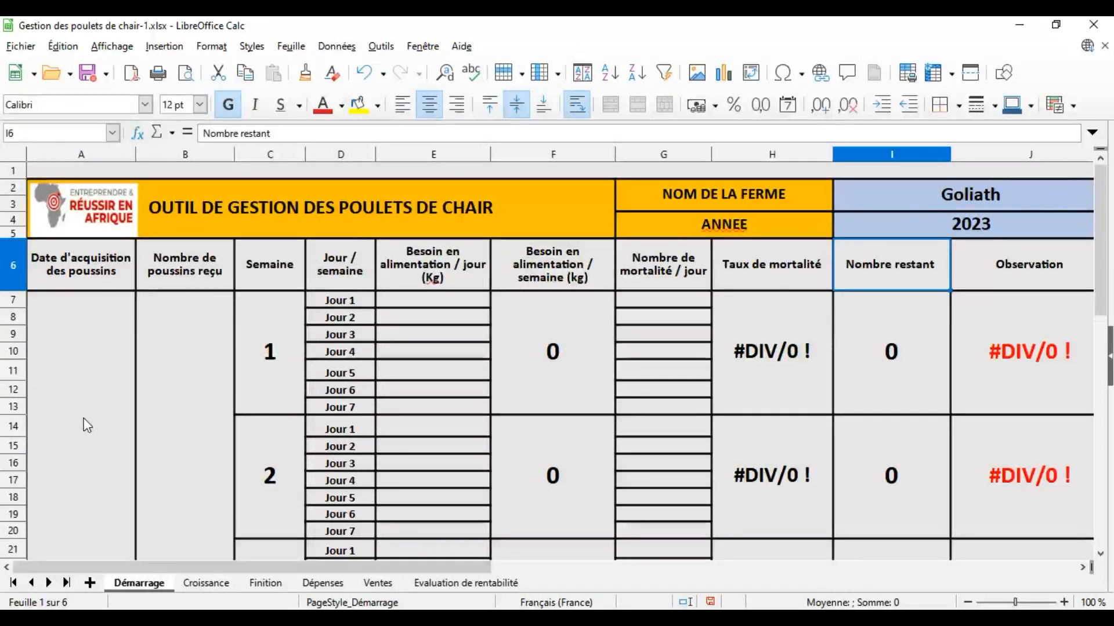
Enter 01/01/23 as the chicks' acquisition date.
{"action": "left_click", "coordinate": [71, 316]}
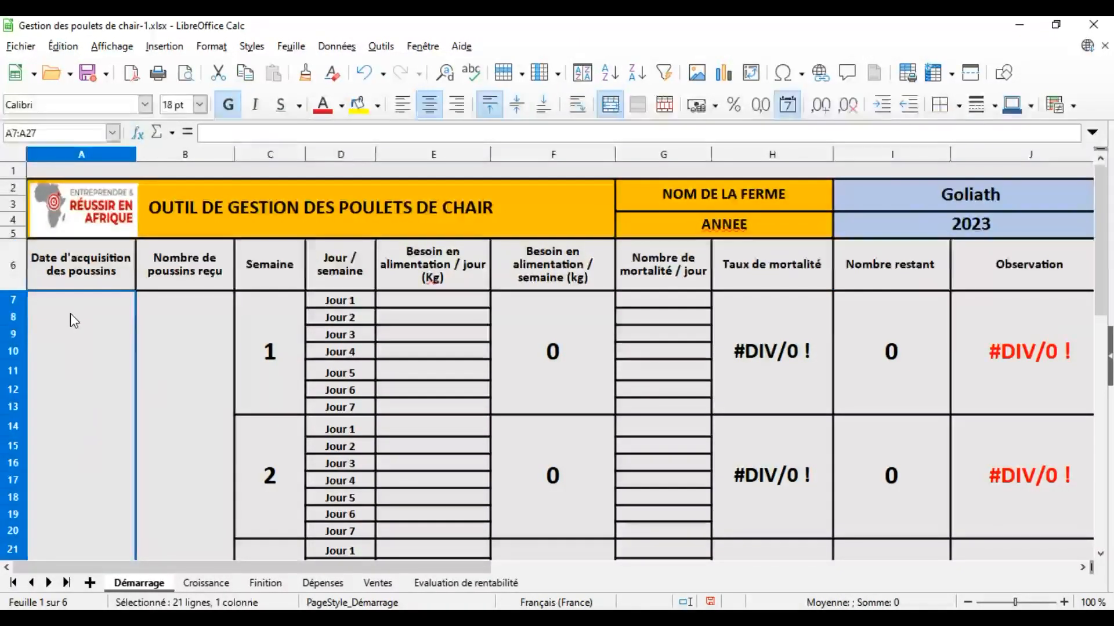
{"action": "type", "text": "01"}
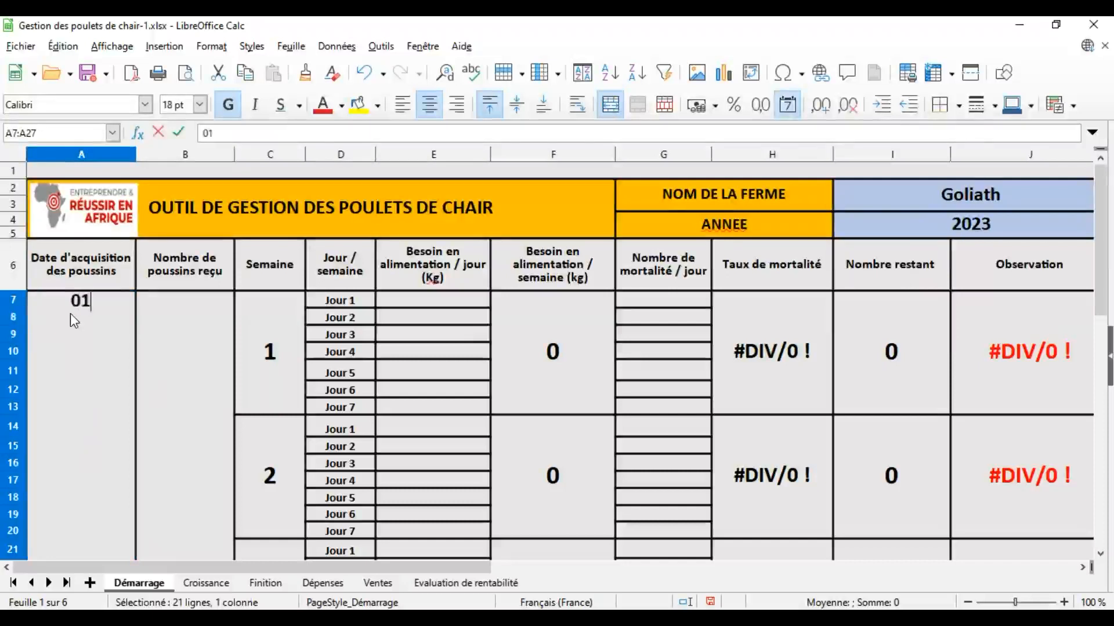
{"action": "type", "text": "/01/01"}
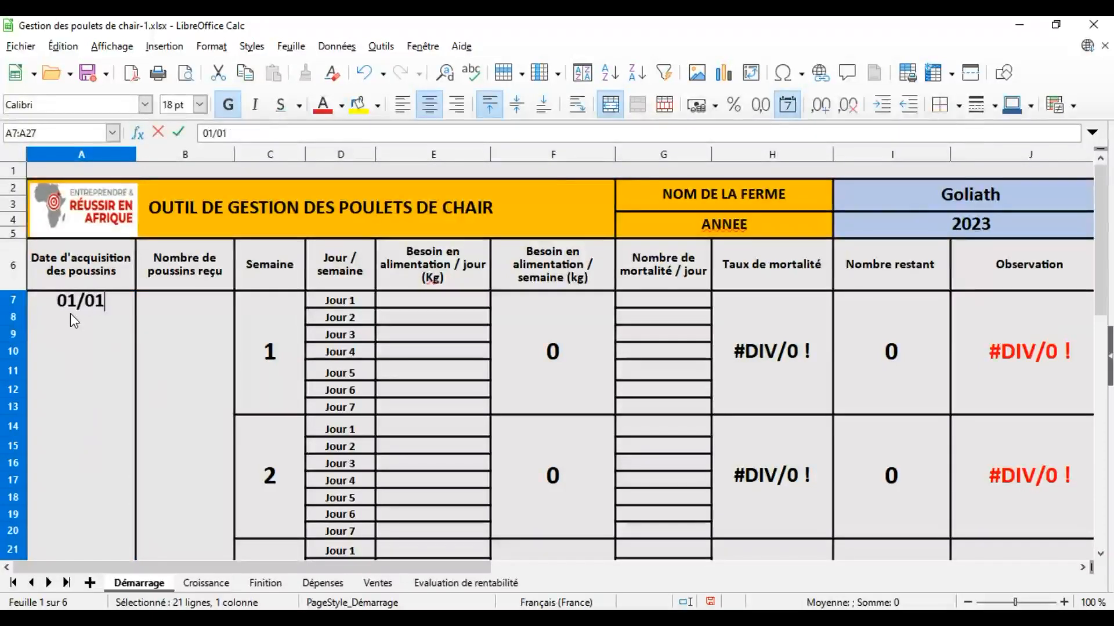
{"action": "type", "text": "23"}
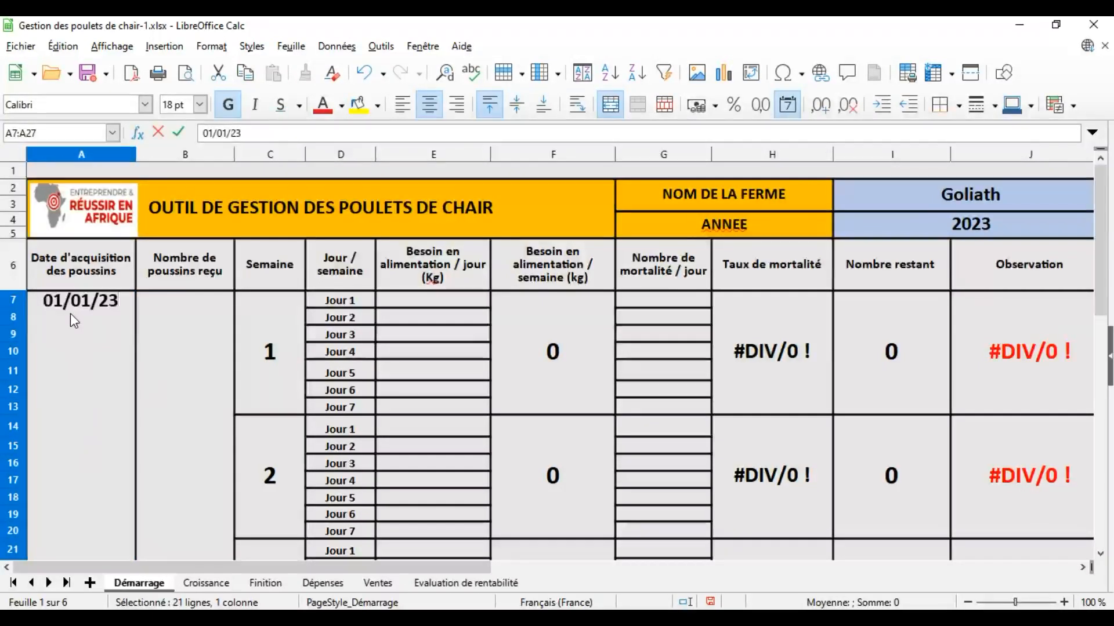
{"action": "key", "text": "Return"}
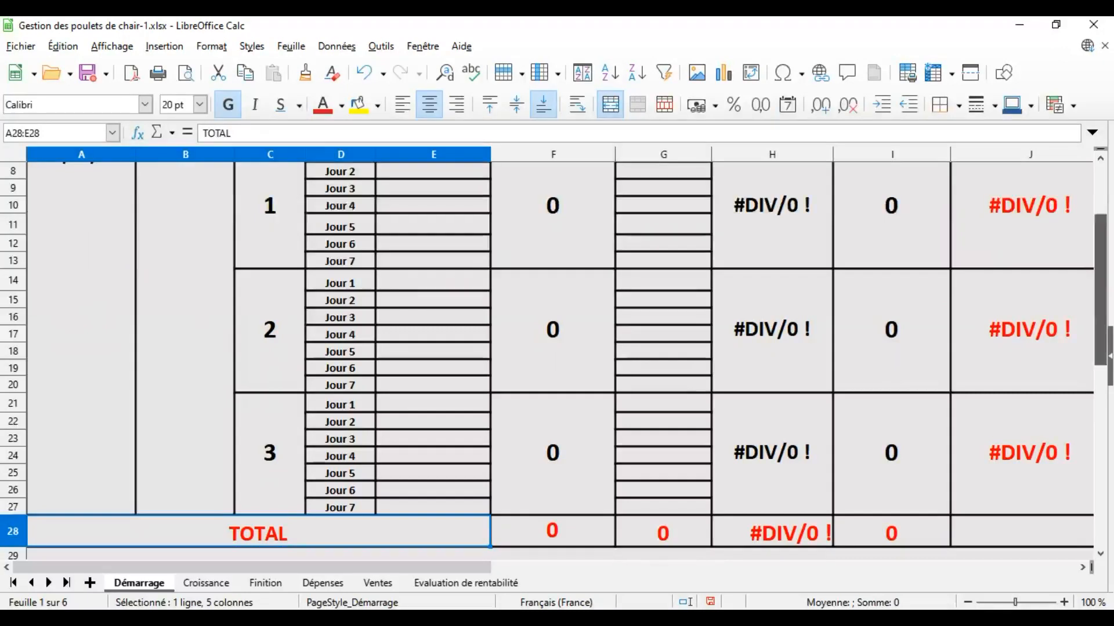
Enter 1500 as the number of chicks received.
{"action": "scroll", "coordinate": [556, 348], "scroll_direction": "up", "scroll_amount": 3}
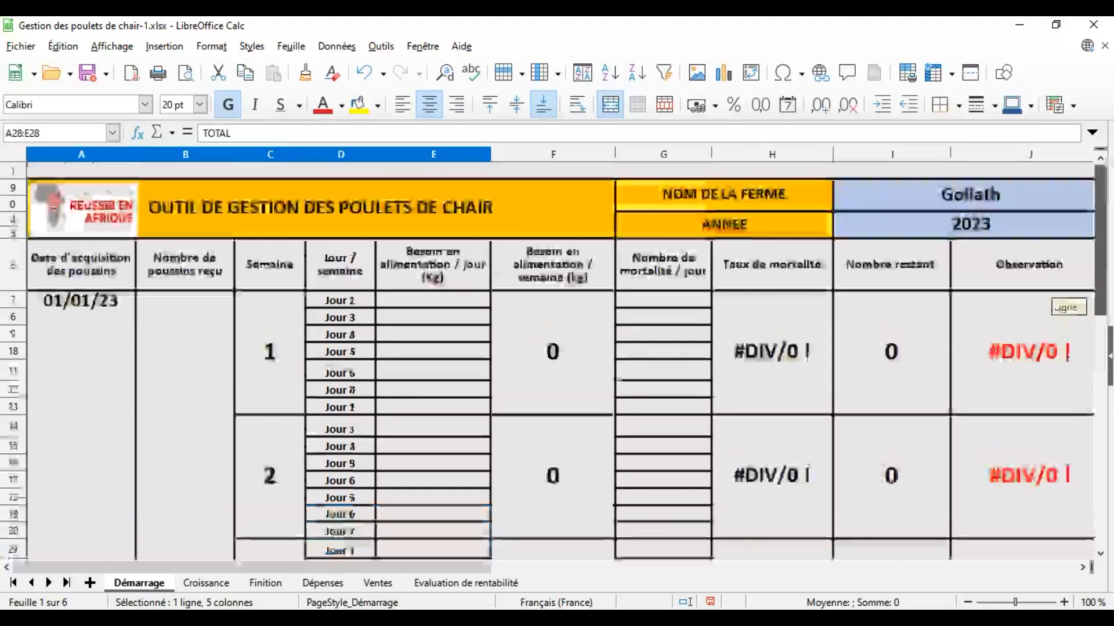
{"action": "left_click", "coordinate": [168, 301]}
{"action": "type", "text": "1500"}
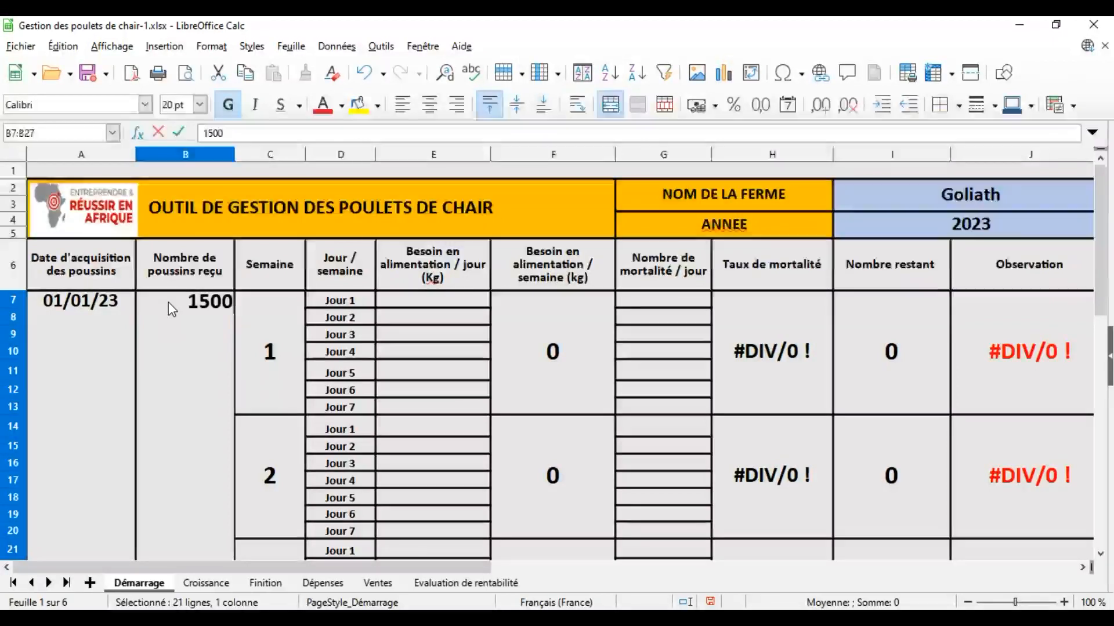
{"action": "key", "text": "Return"}
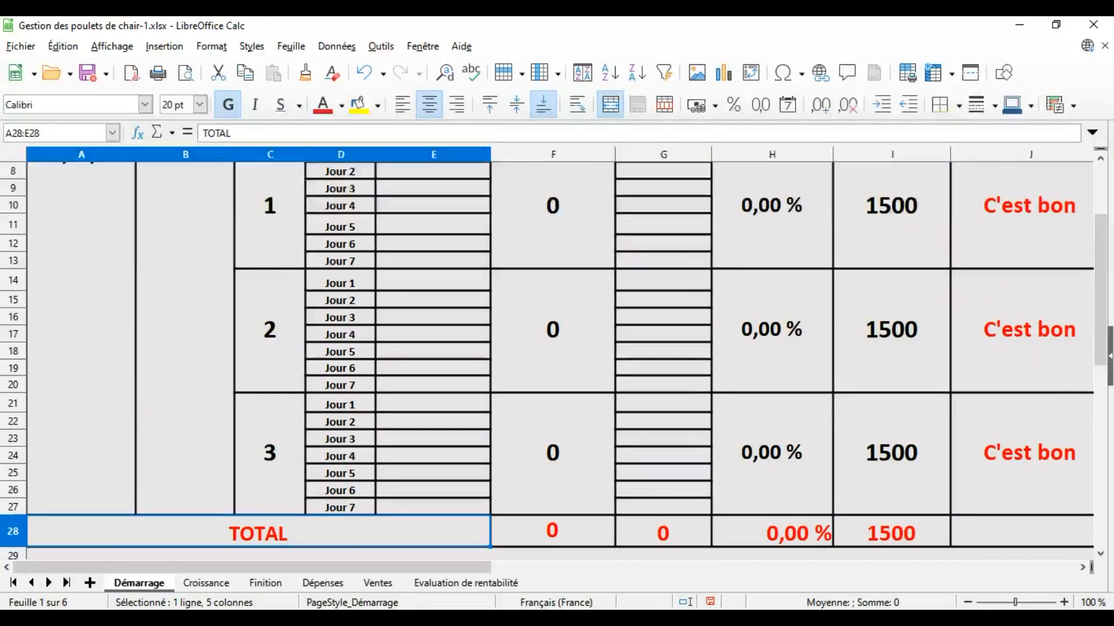
{"action": "left_click_drag", "start_coordinate": [1100, 343], "coordinate": [1100, 290]}
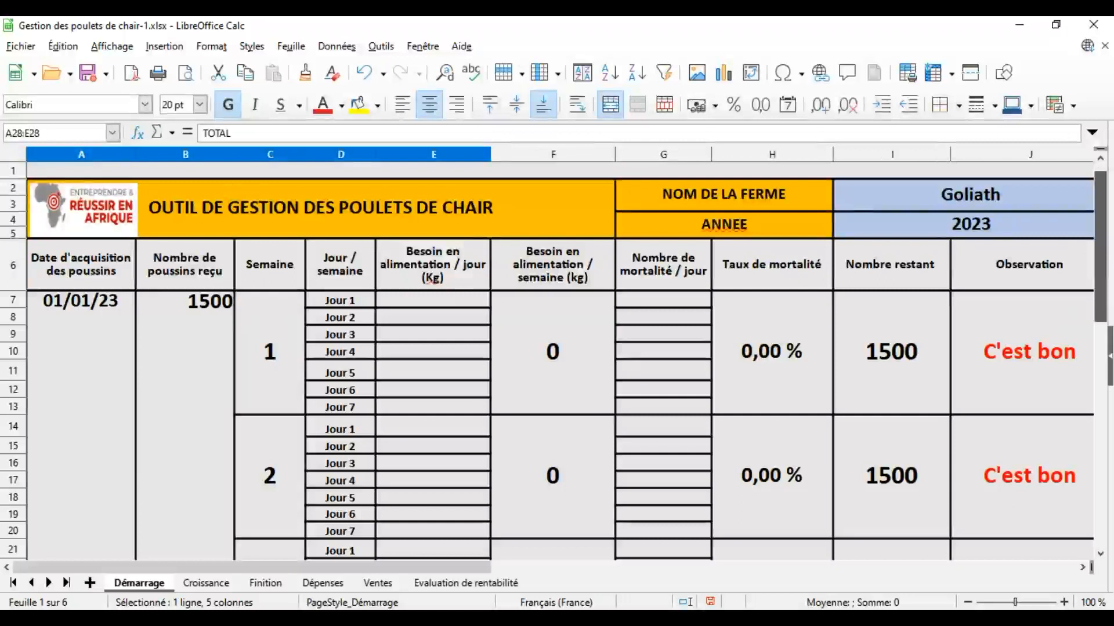
Enter a daily feed requirement of 1 kg for each of the seven days of week 1.
{"action": "scroll", "coordinate": [447, 497], "scroll_direction": "down", "scroll_amount": 3}
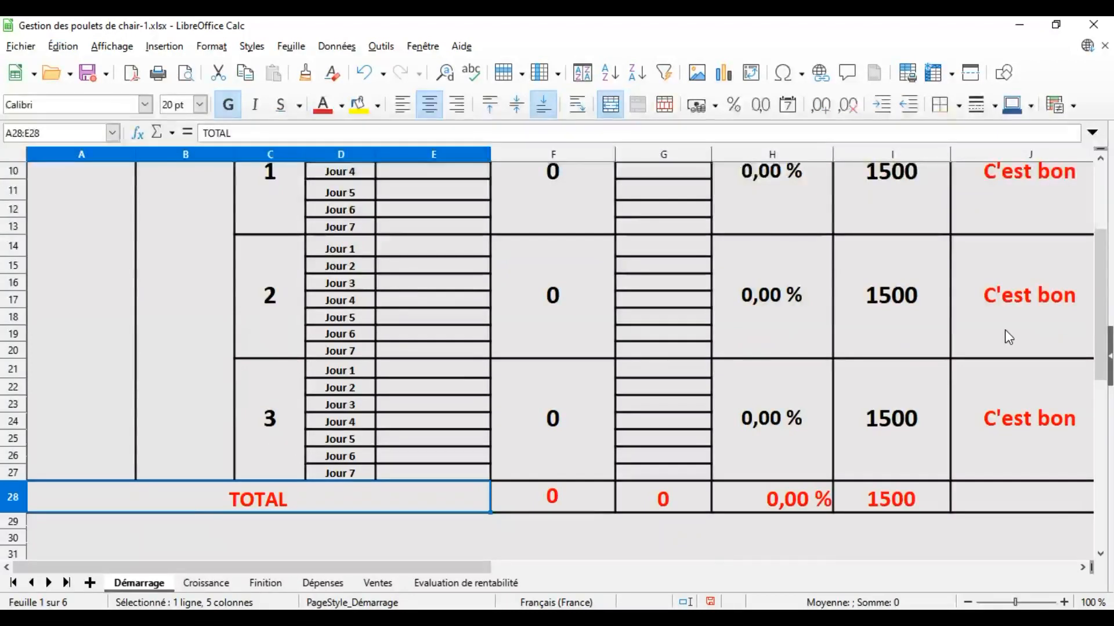
{"action": "scroll", "coordinate": [545, 331], "scroll_direction": "up", "scroll_amount": 3}
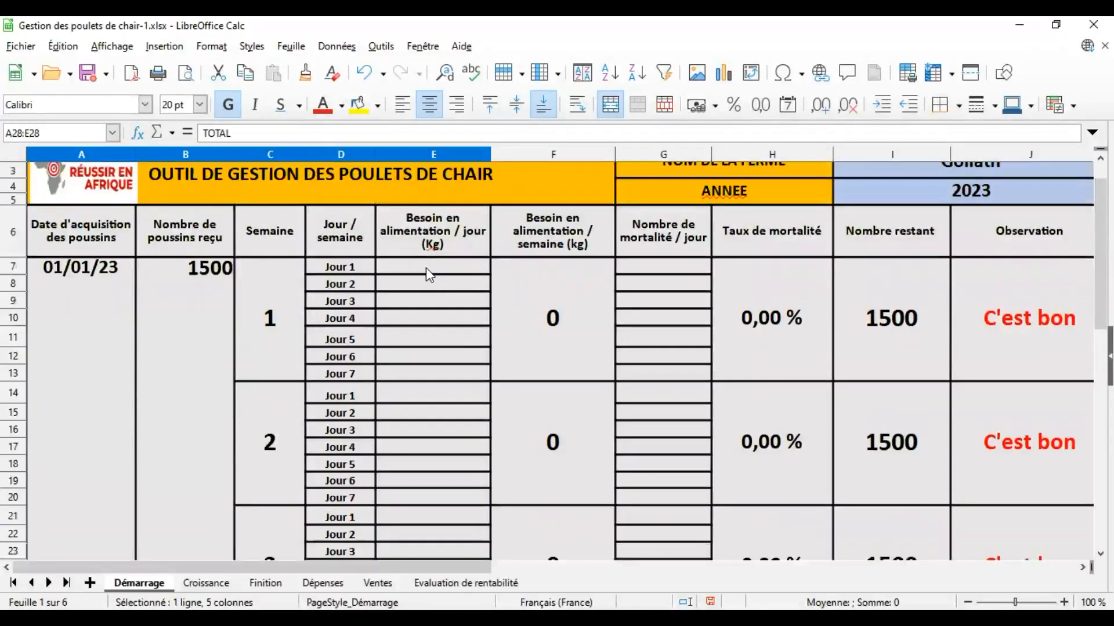
{"action": "left_click", "coordinate": [425, 267]}
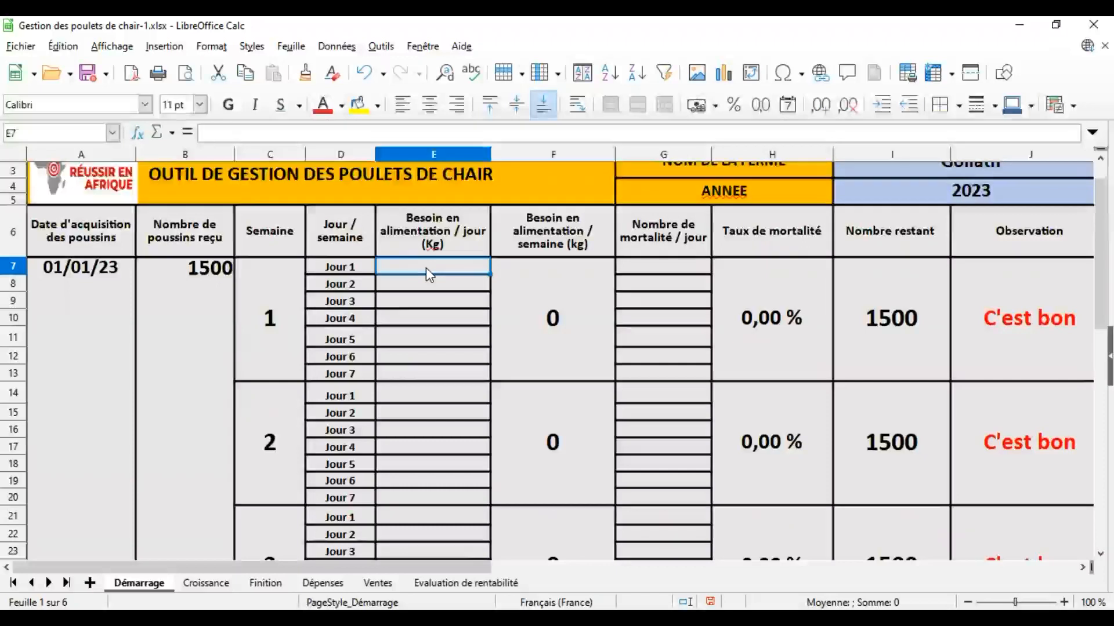
{"action": "type", "text": "1"}
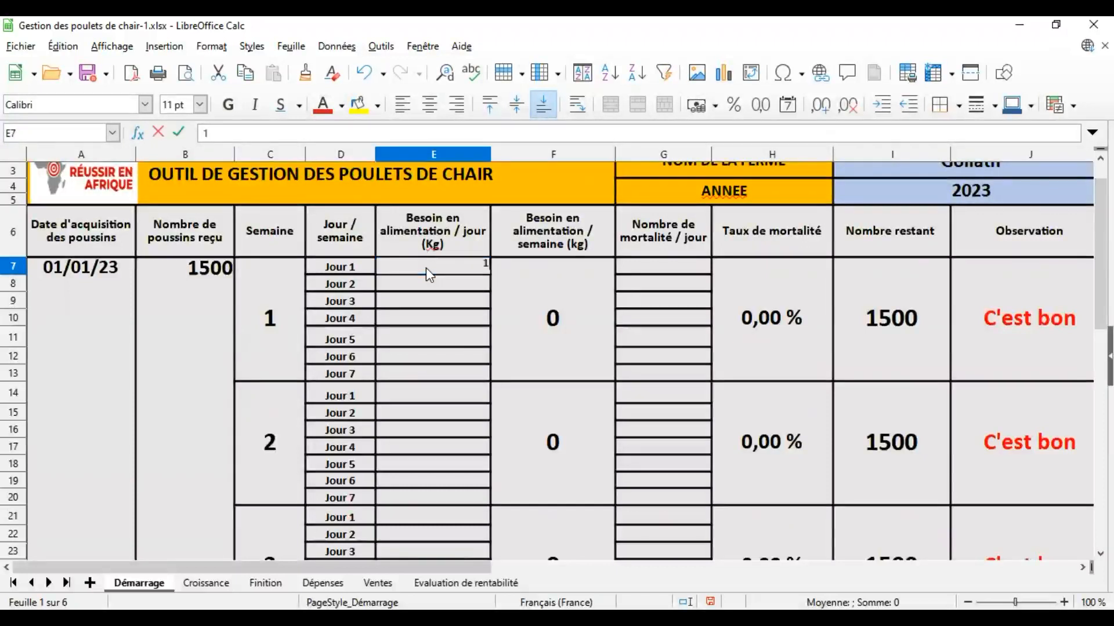
{"action": "key", "text": "Return"}
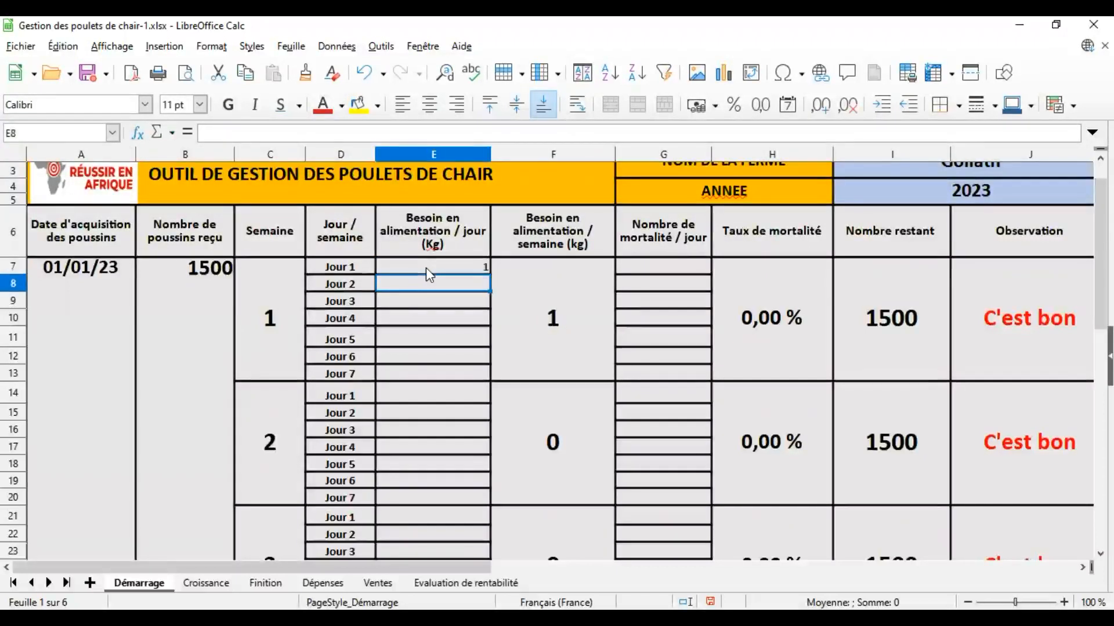
{"action": "type", "text": "1"}
{"action": "key", "text": "Return"}
{"action": "type", "text": "1"}
{"action": "key", "text": "Return"}
{"action": "type", "text": "1"}
{"action": "key", "text": "Return"}
{"action": "type", "text": "1"}
{"action": "key", "text": "Return"}
{"action": "type", "text": "1"}
{"action": "key", "text": "Return"}
{"action": "type", "text": "1"}
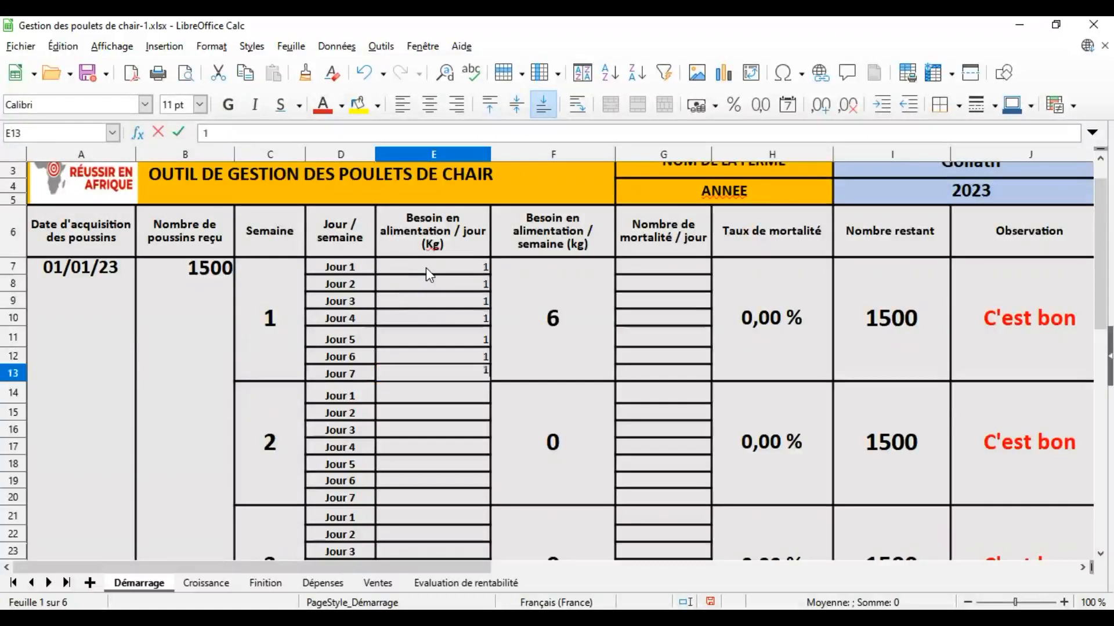
{"action": "key", "text": "Return"}
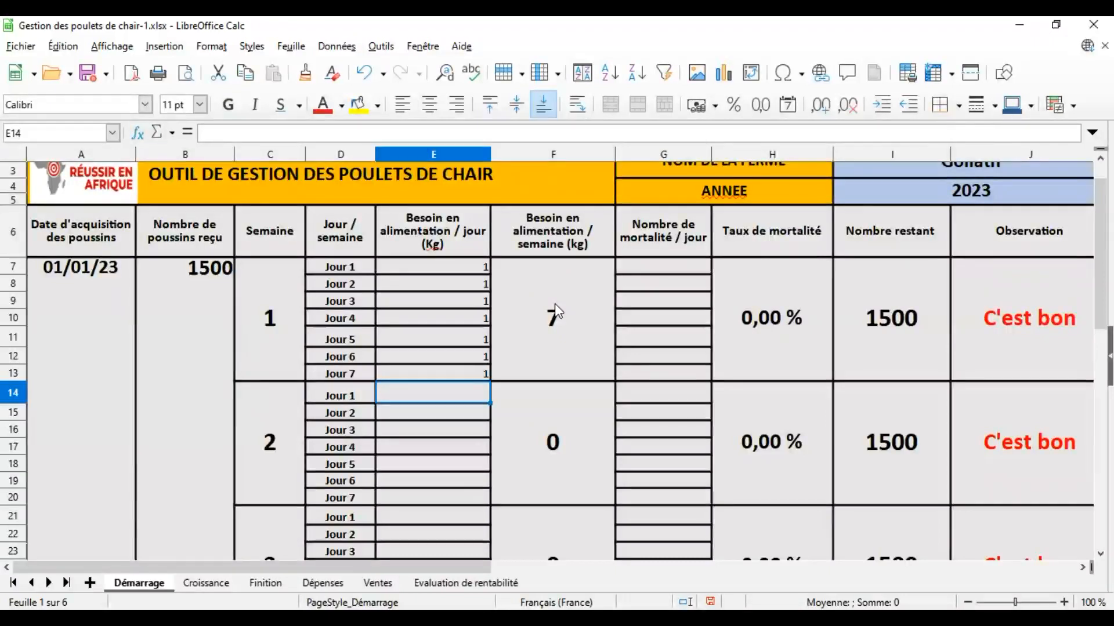
Fill in week 1's daily mortality for days 1 to 7 as 10, 0, 0, 5, 0, 0 and 0.
{"action": "left_click_drag", "start_coordinate": [1101, 304], "coordinate": [1100, 360]}
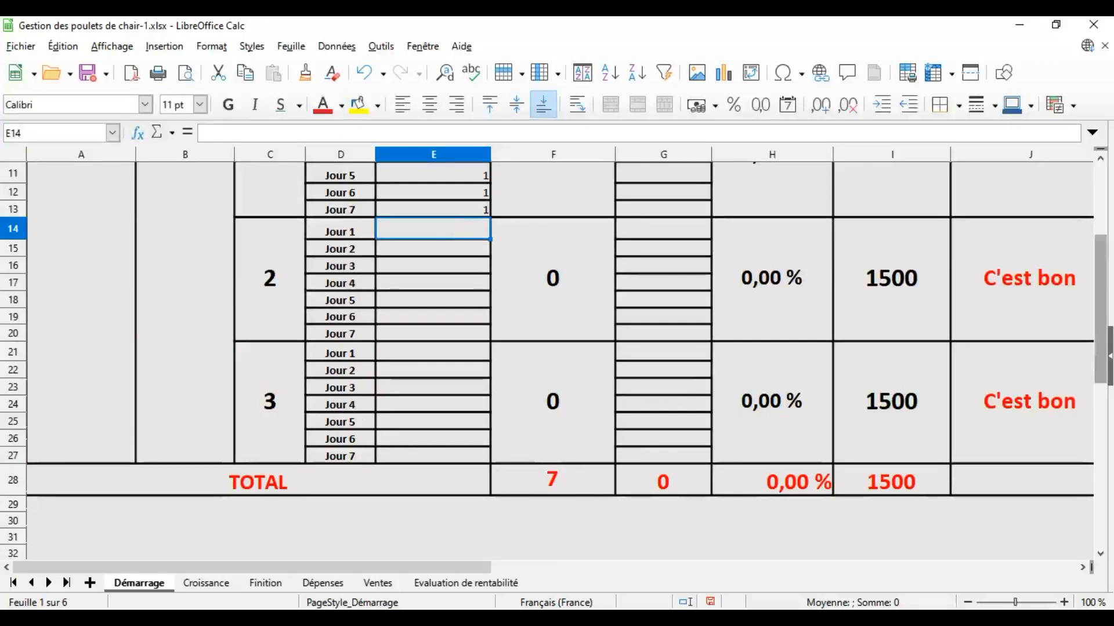
{"action": "scroll", "coordinate": [1059, 414], "scroll_direction": "up", "scroll_amount": 2}
{"action": "scroll", "coordinate": [557, 360], "scroll_direction": "up", "scroll_amount": 2}
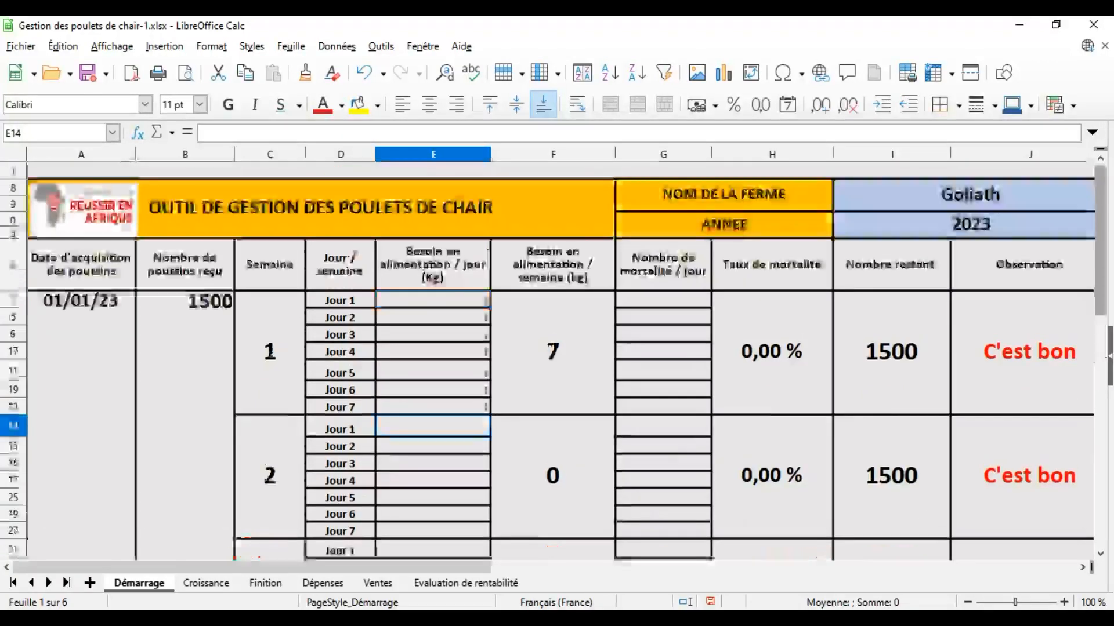
{"action": "left_click", "coordinate": [673, 304]}
{"action": "type", "text": "10"}
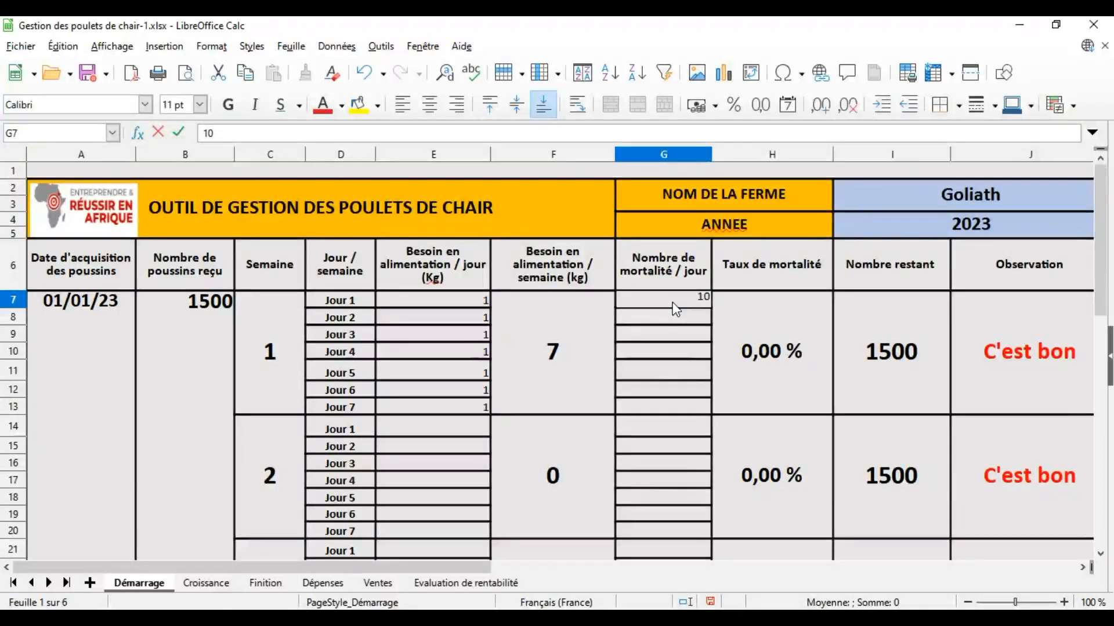
{"action": "key", "text": "Return"}
{"action": "type", "text": "0"}
{"action": "key", "text": "Return"}
{"action": "type", "text": "0"}
{"action": "key", "text": "Return"}
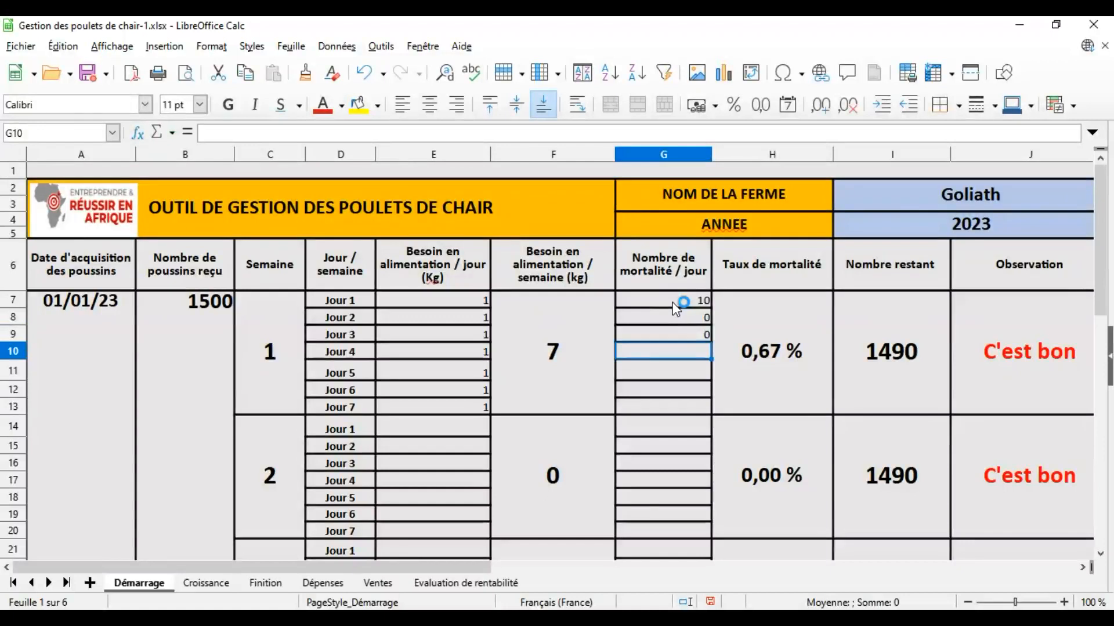
{"action": "type", "text": "5"}
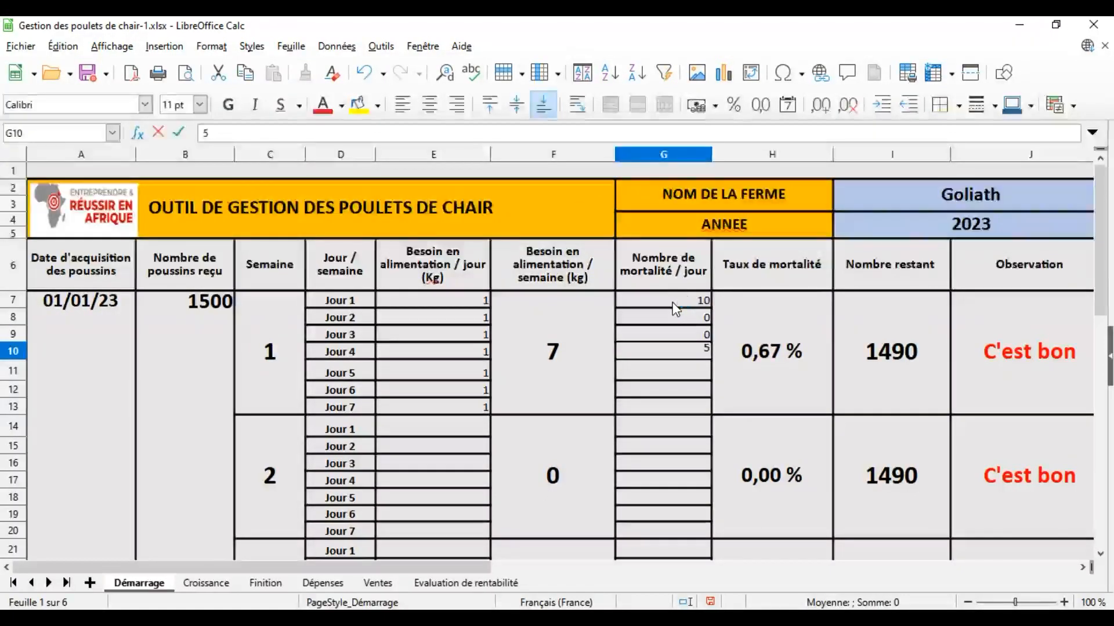
{"action": "key", "text": "Return"}
{"action": "type", "text": "0"}
{"action": "key", "text": "Return"}
{"action": "type", "text": "0"}
{"action": "key", "text": "Return"}
{"action": "type", "text": "0"}
{"action": "key", "text": "Return"}
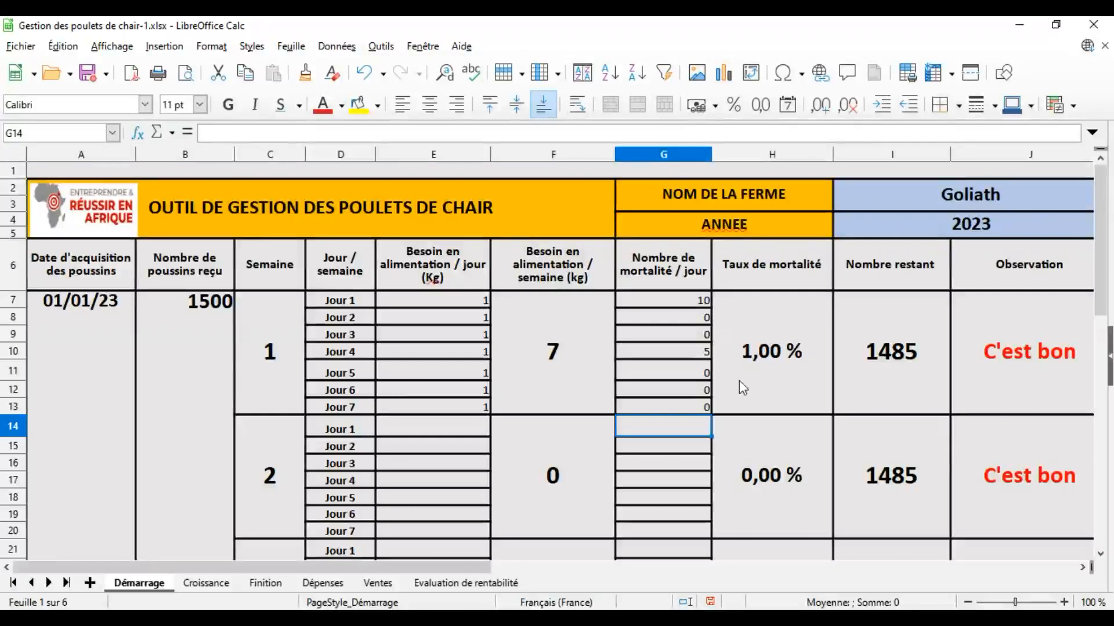
Try higher week 1 mortality figures, with 20 for day 7 and 40 for day 5.
{"action": "left_click", "coordinate": [684, 409]}
{"action": "type", "text": "20"}
{"action": "key", "text": "Return"}
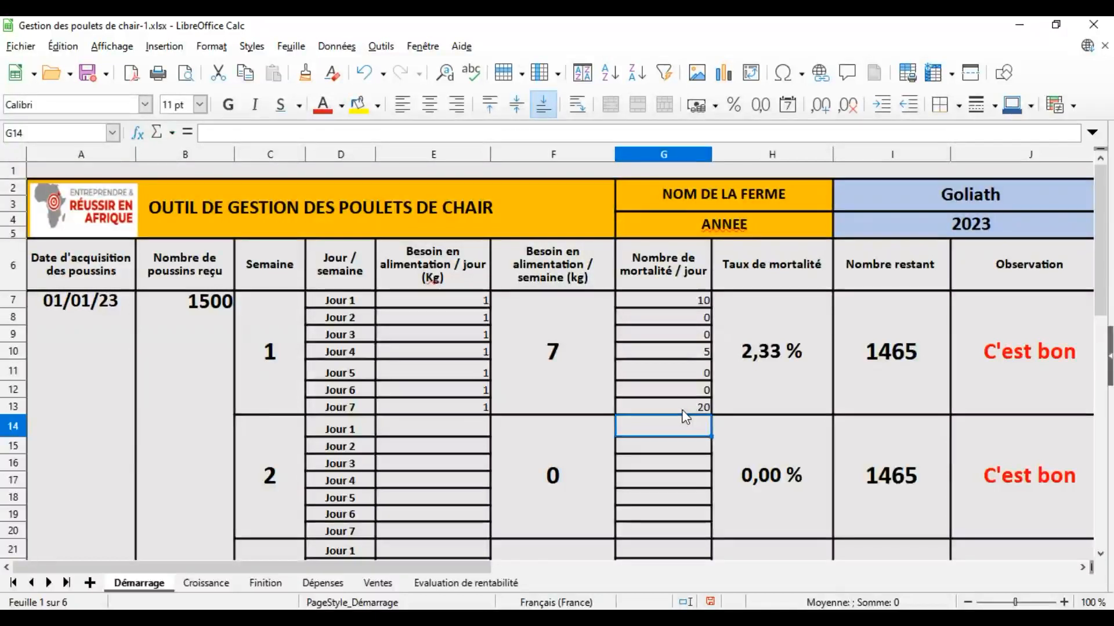
{"action": "left_click", "coordinate": [691, 375]}
{"action": "type", "text": "40"}
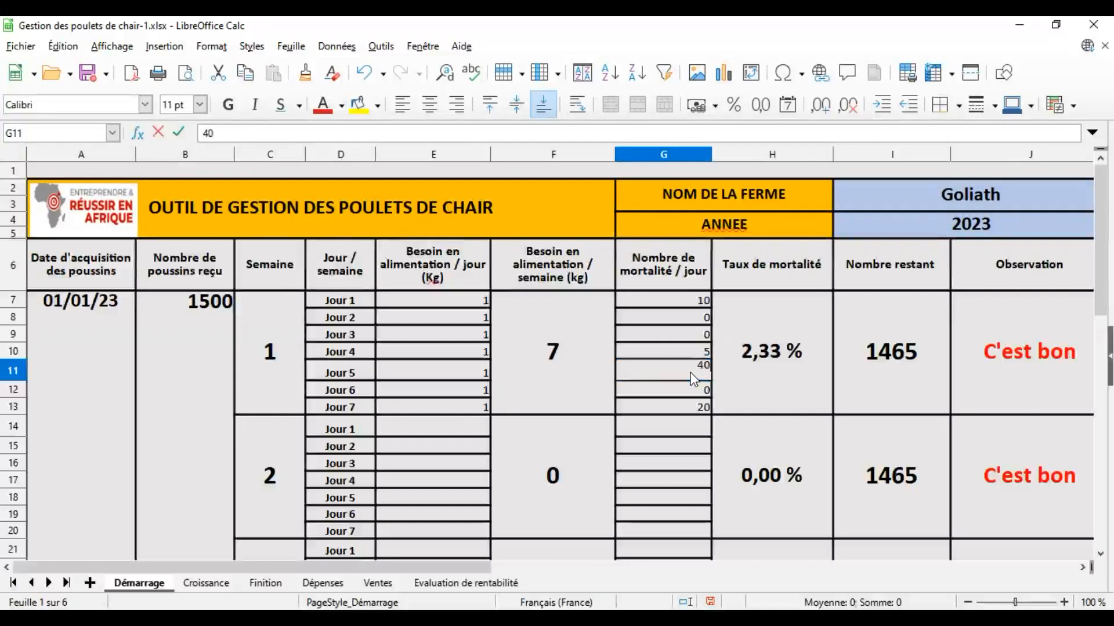
{"action": "key", "text": "Return"}
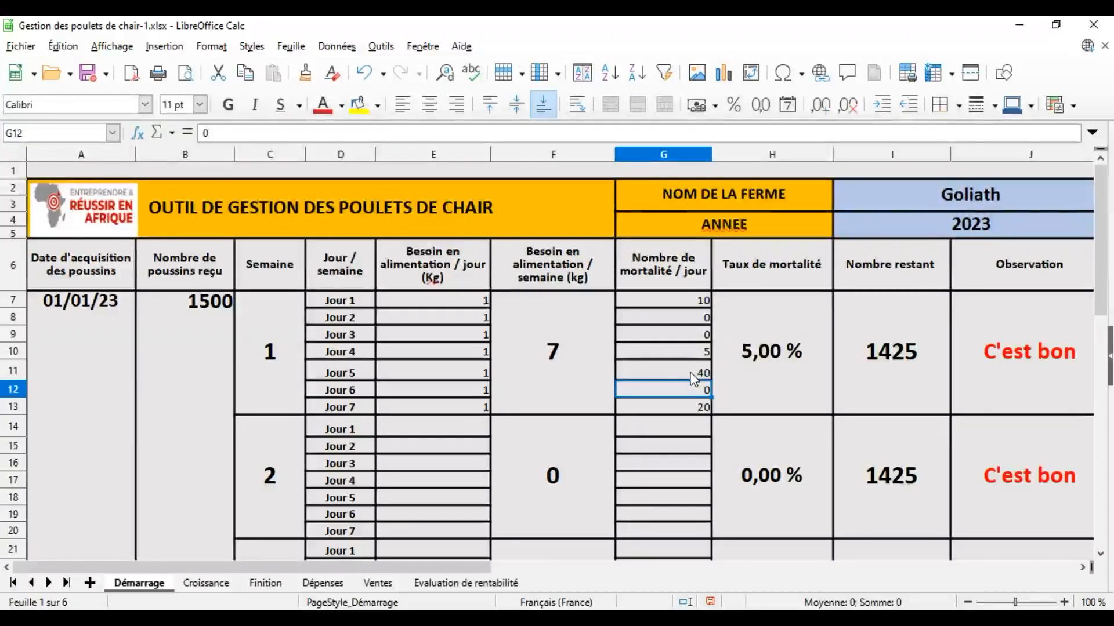
Set week 1's mortality to 5 for day 5 and 1 for day 7.
{"action": "left_click", "coordinate": [694, 375]}
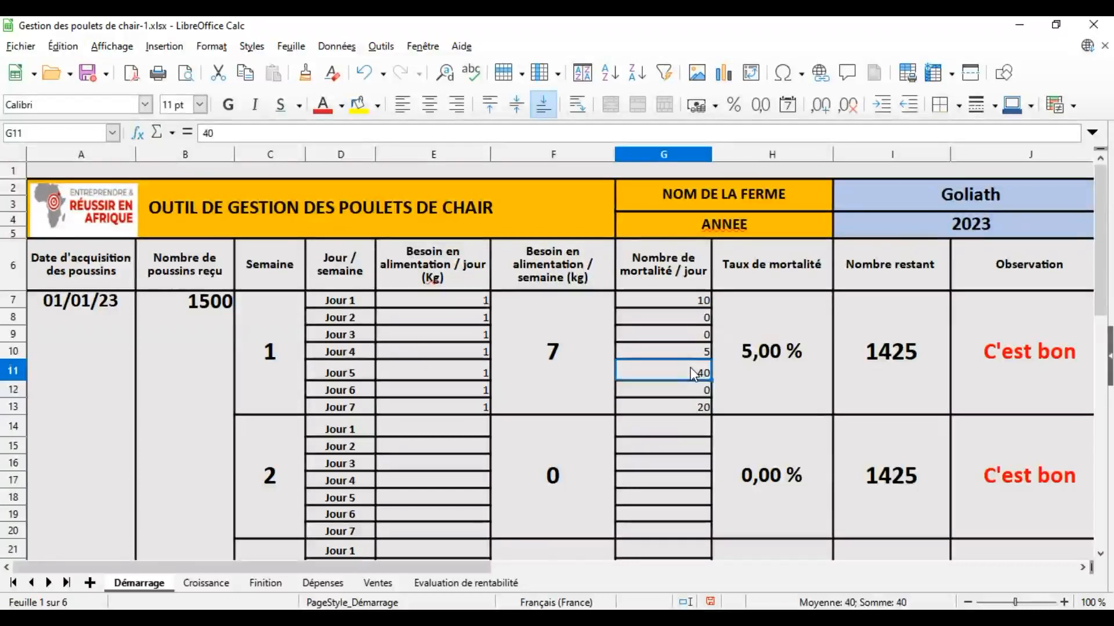
{"action": "type", "text": "5"}
{"action": "key", "text": "Return"}
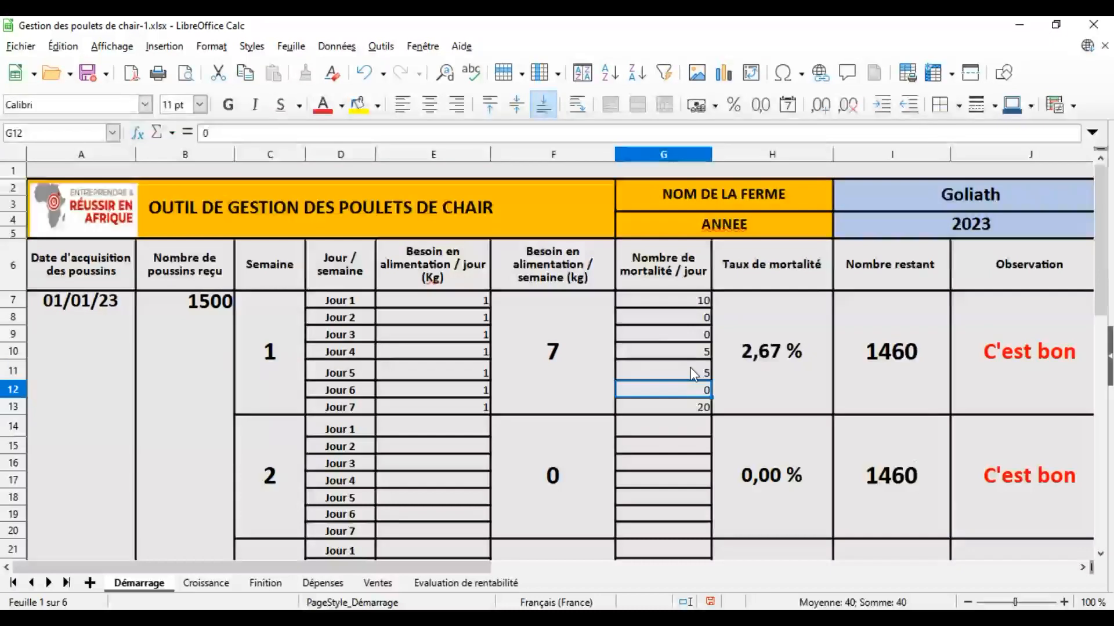
{"action": "left_click", "coordinate": [701, 408]}
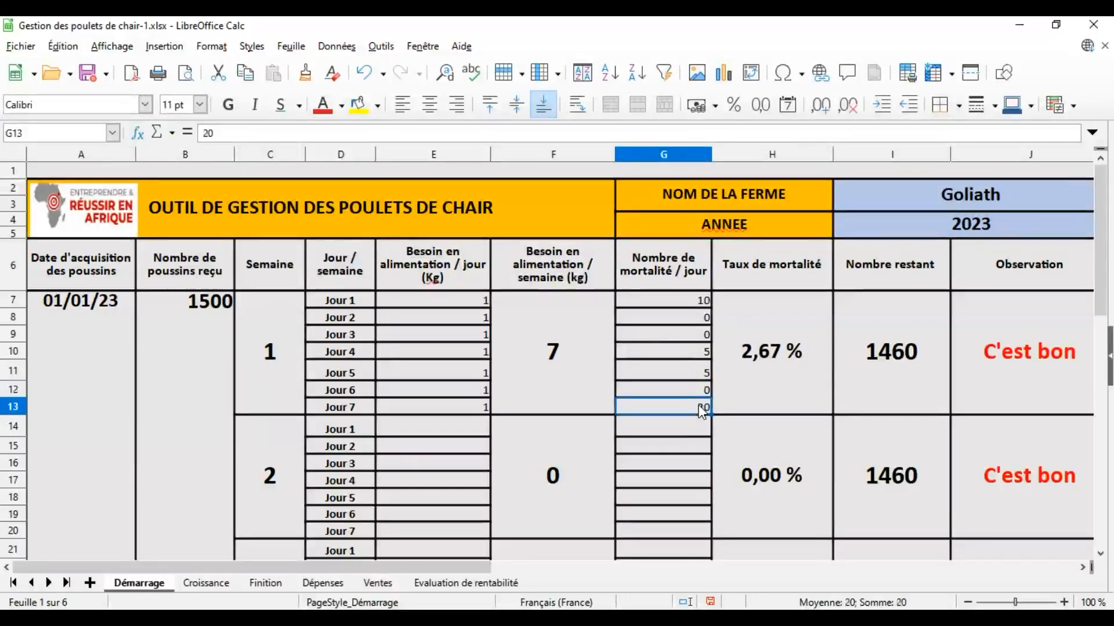
{"action": "type", "text": "1"}
{"action": "key", "text": "Return"}
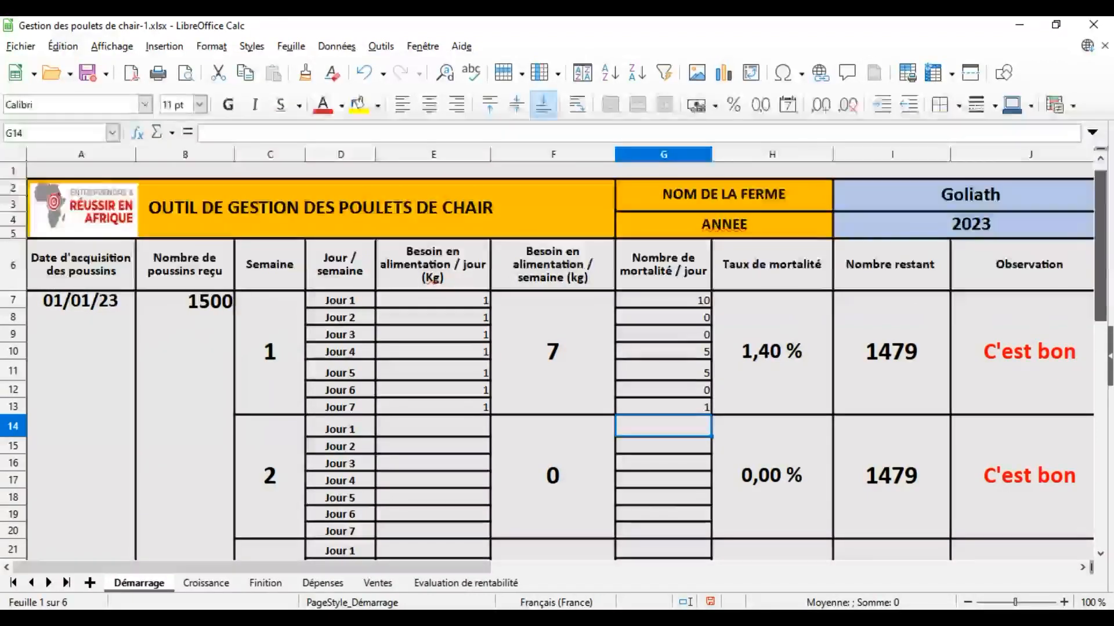
On the Croissance sheet, enter a daily feed requirement of 5 kg for each of the seven days of week 1.
{"action": "scroll", "coordinate": [557, 359], "scroll_direction": "down", "scroll_amount": 4}
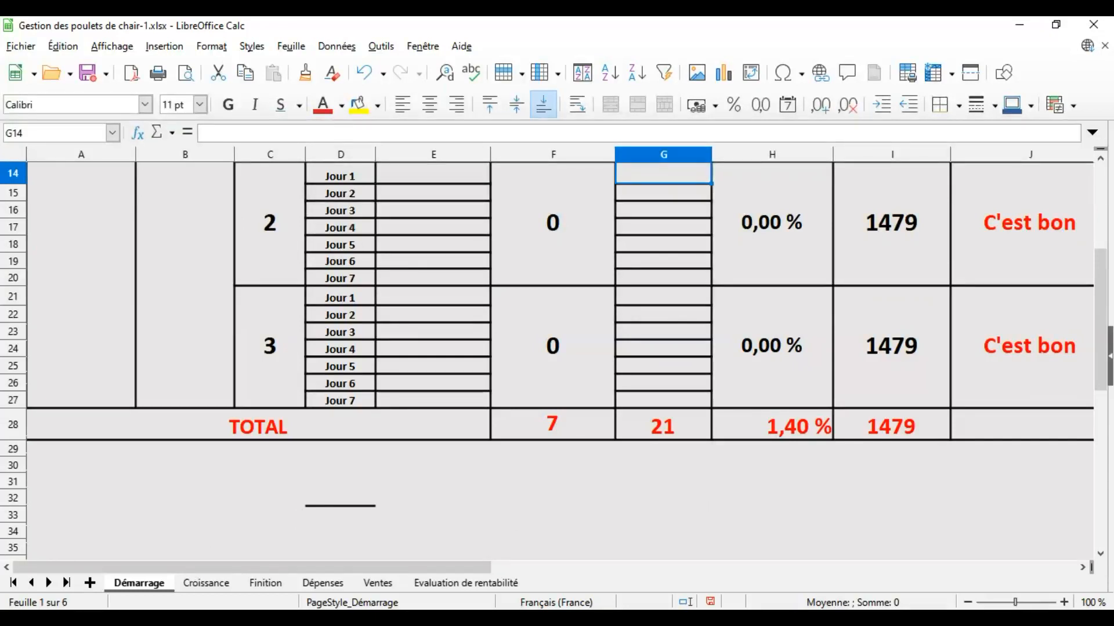
{"action": "left_click", "coordinate": [207, 583]}
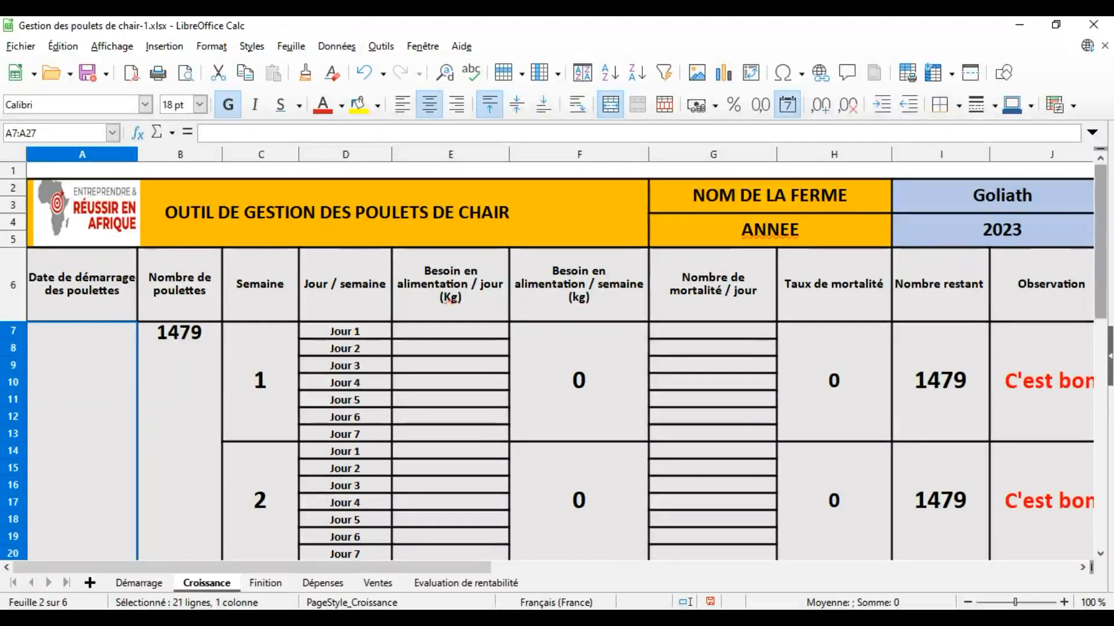
{"action": "scroll", "coordinate": [557, 360], "scroll_direction": "down", "scroll_amount": 1}
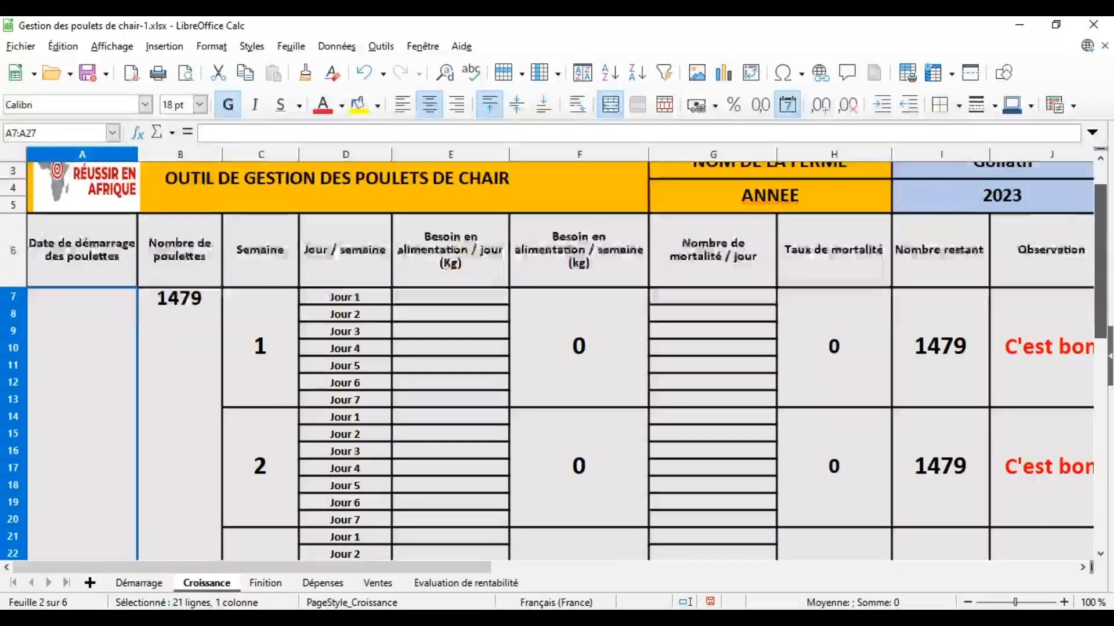
{"action": "scroll", "coordinate": [179, 336], "scroll_direction": "up", "scroll_amount": 1}
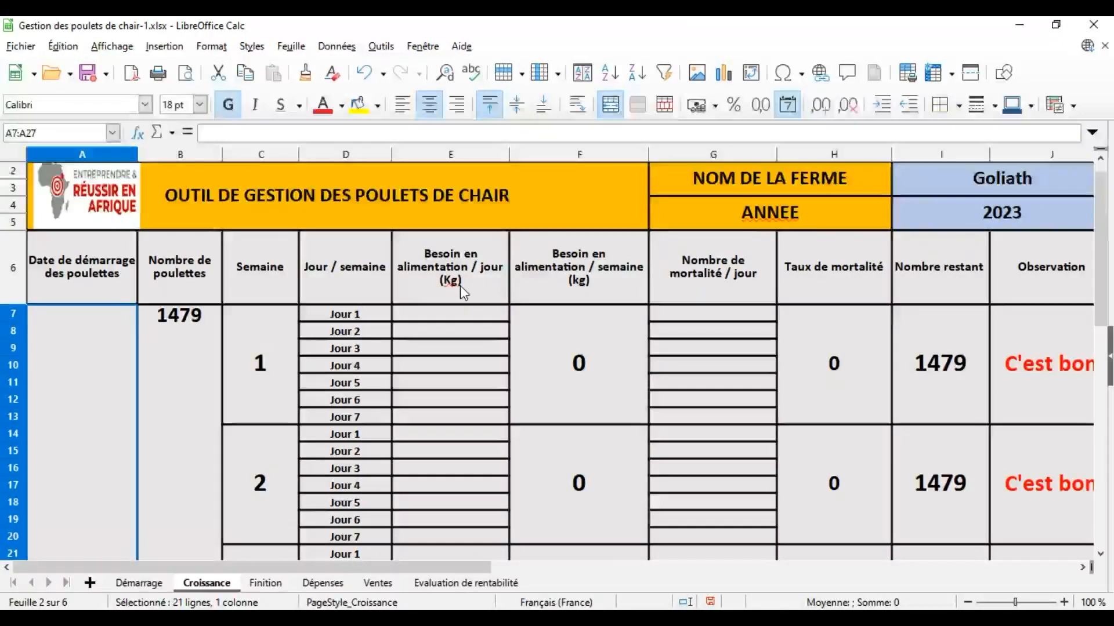
{"action": "left_click", "coordinate": [458, 316]}
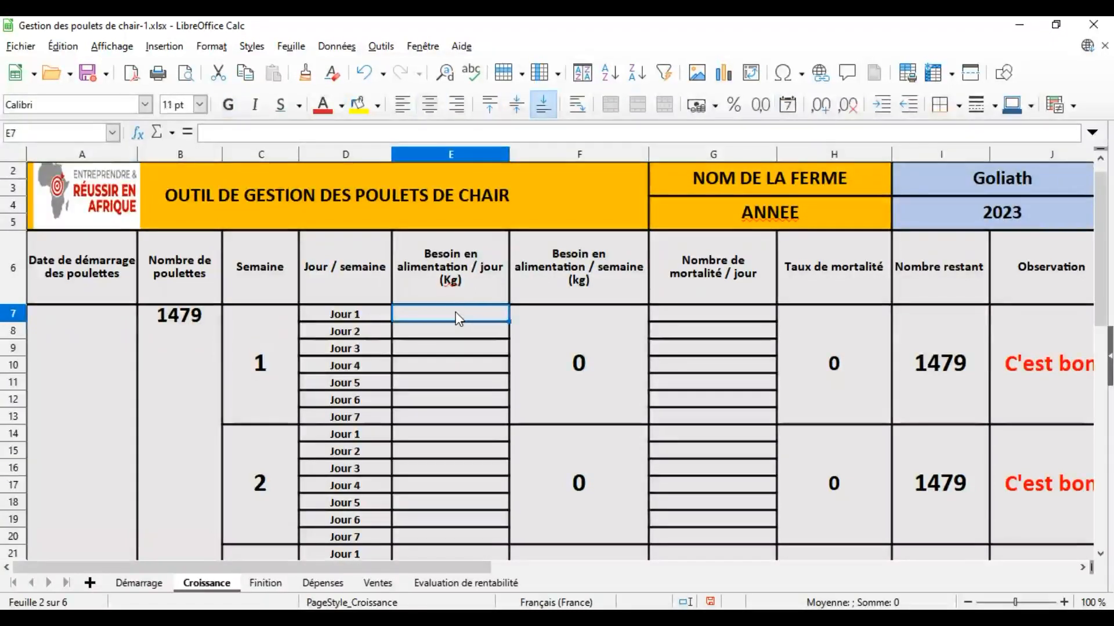
{"action": "type", "text": "5"}
{"action": "key", "text": "Return"}
{"action": "type", "text": "5"}
{"action": "key", "text": "Return"}
{"action": "type", "text": "5"}
{"action": "key", "text": "Return"}
{"action": "type", "text": "5"}
{"action": "key", "text": "Return"}
{"action": "type", "text": "5"}
{"action": "key", "text": "Return"}
{"action": "type", "text": "5"}
{"action": "key", "text": "Return"}
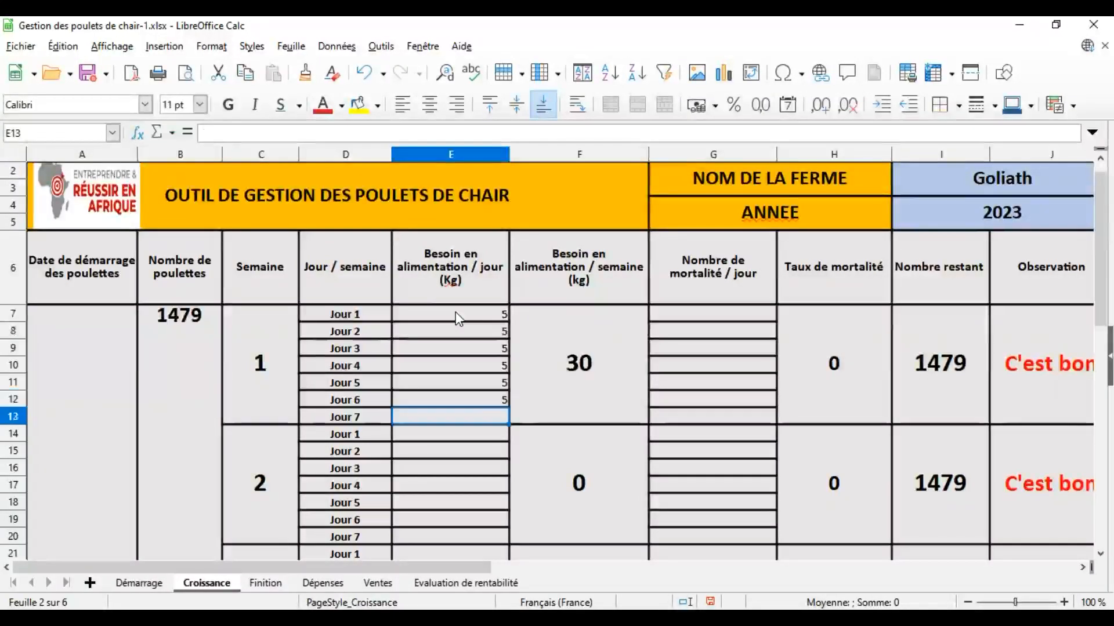
{"action": "type", "text": "5"}
{"action": "key", "text": "Return"}
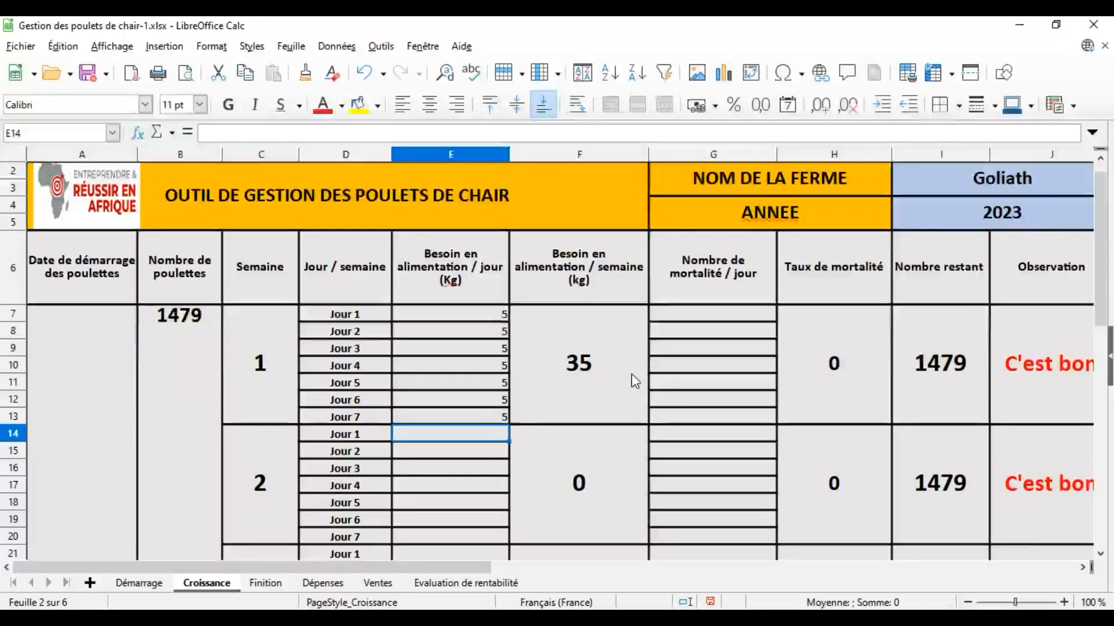
Fill in week 1's daily mortality on the Croissance sheet for days 1 to 7 as 5, 1, 0, 0, 0, 0 and 5.
{"action": "left_click", "coordinate": [722, 313]}
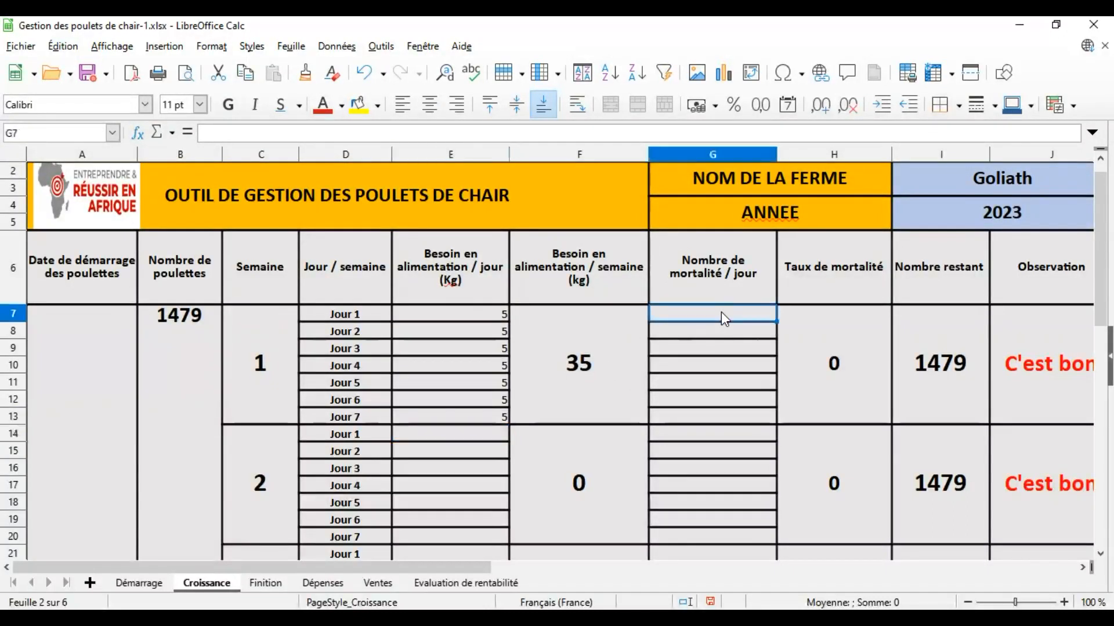
{"action": "type", "text": "5"}
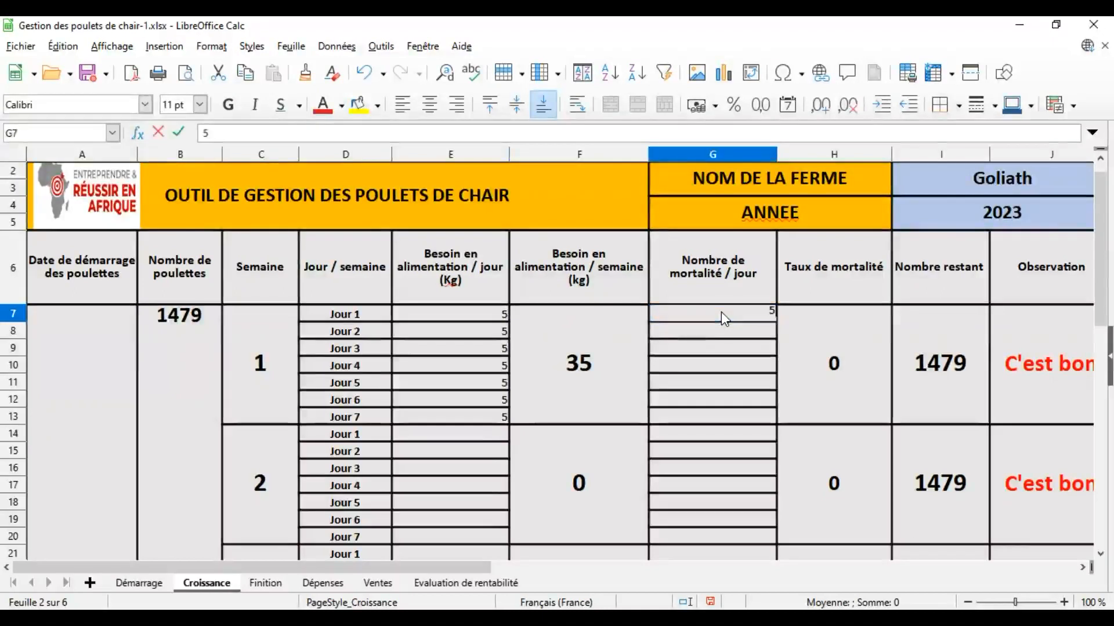
{"action": "key", "text": "Return"}
{"action": "type", "text": "1"}
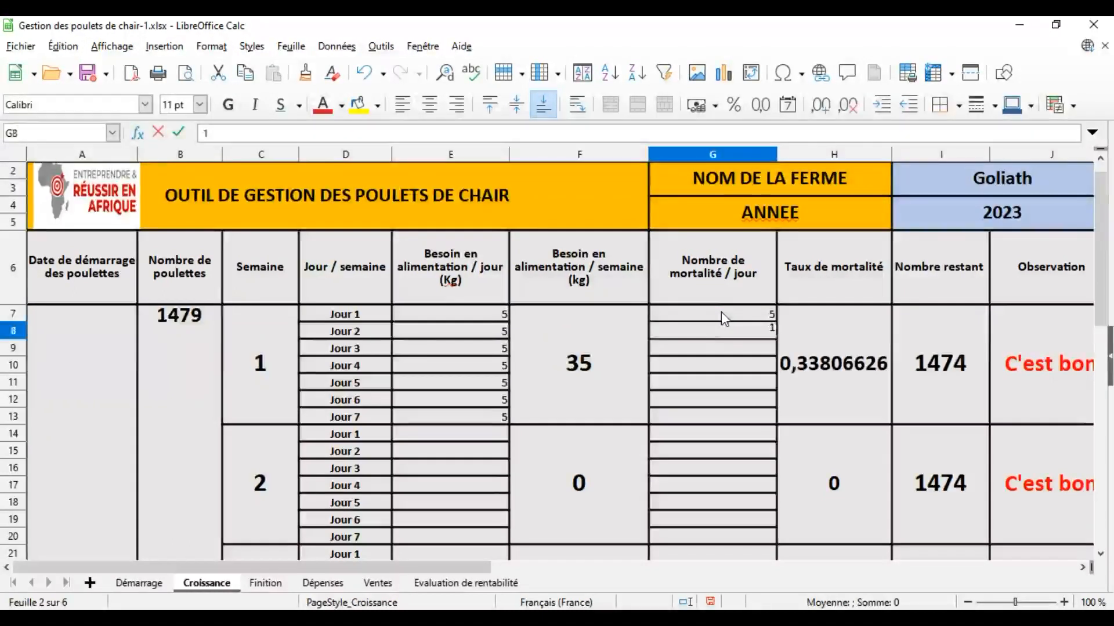
{"action": "key", "text": "Return"}
{"action": "type", "text": "0"}
{"action": "key", "text": "Return"}
{"action": "type", "text": "0"}
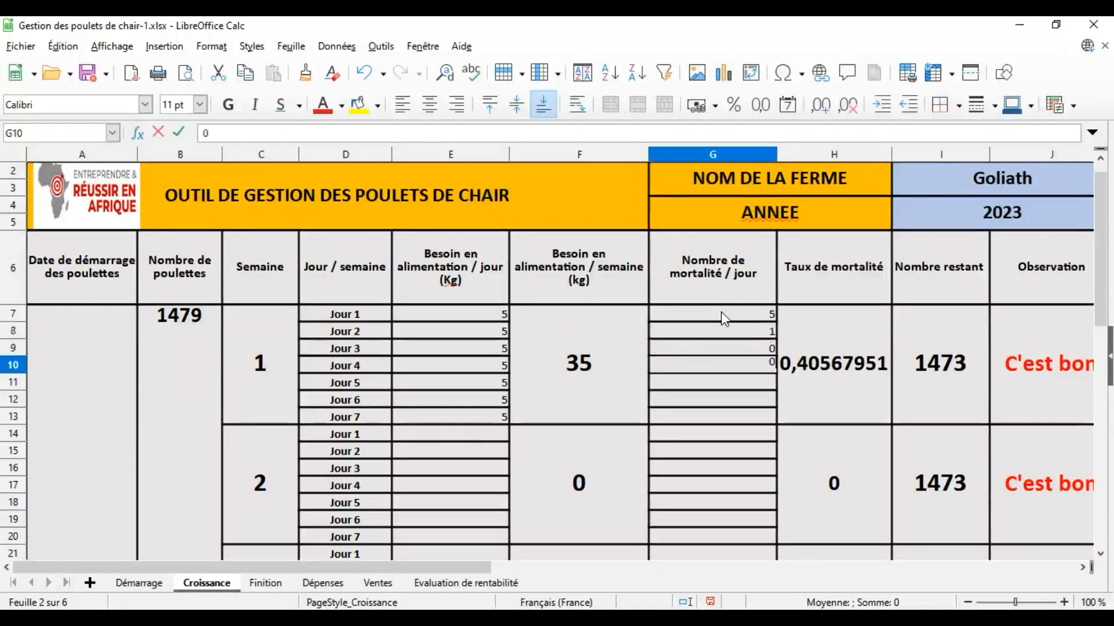
{"action": "key", "text": "Return"}
{"action": "type", "text": "0"}
{"action": "key", "text": "Return"}
{"action": "type", "text": "0"}
{"action": "key", "text": "Return"}
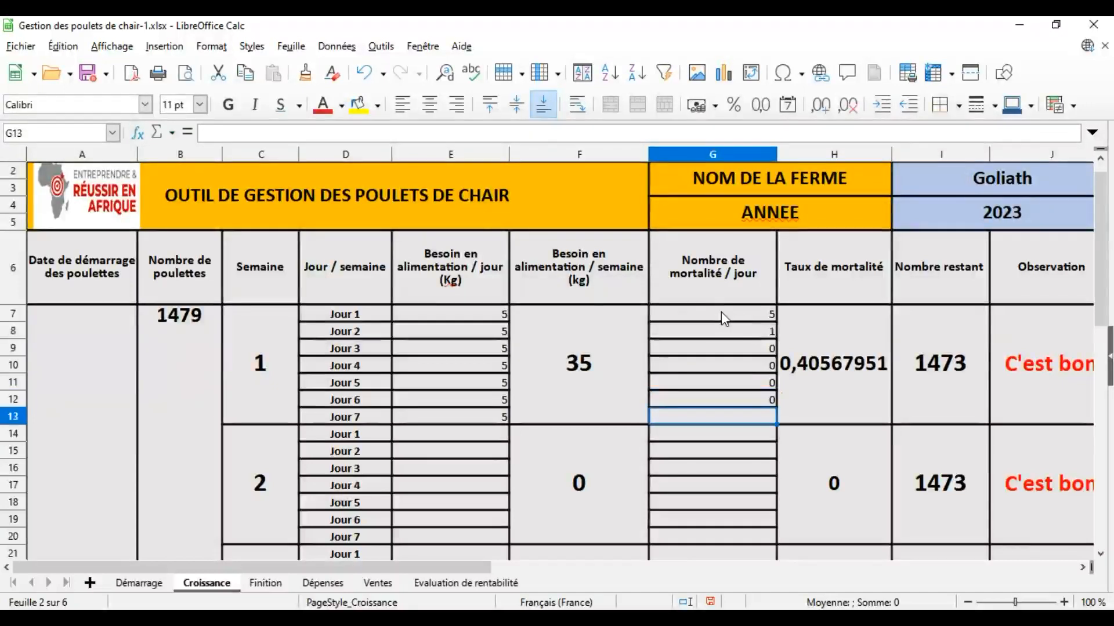
{"action": "type", "text": "5"}
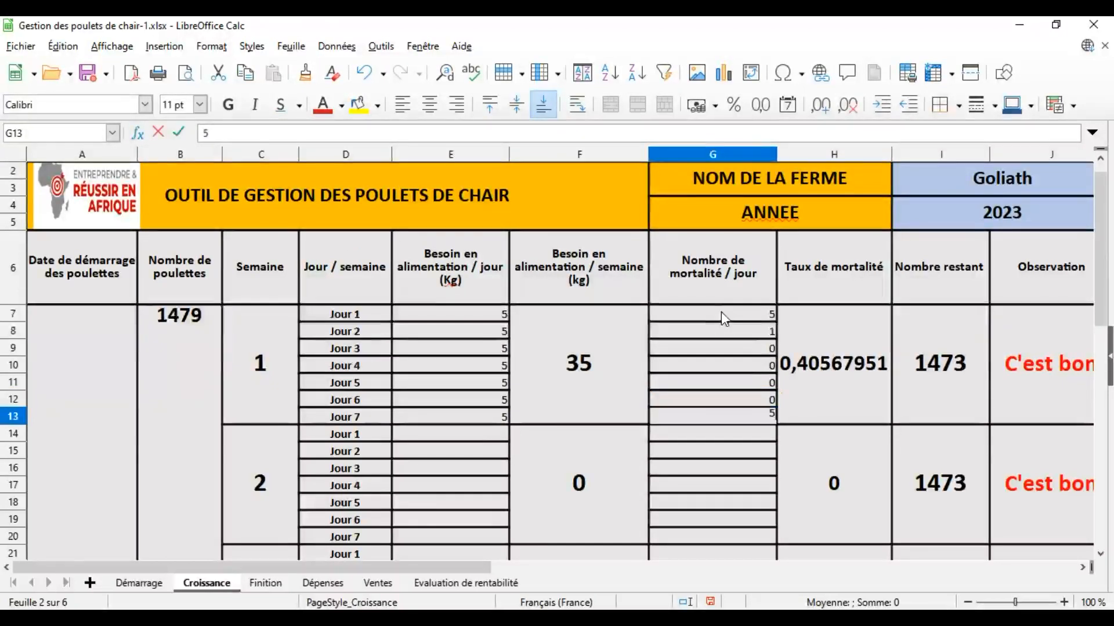
{"action": "key", "text": "Return"}
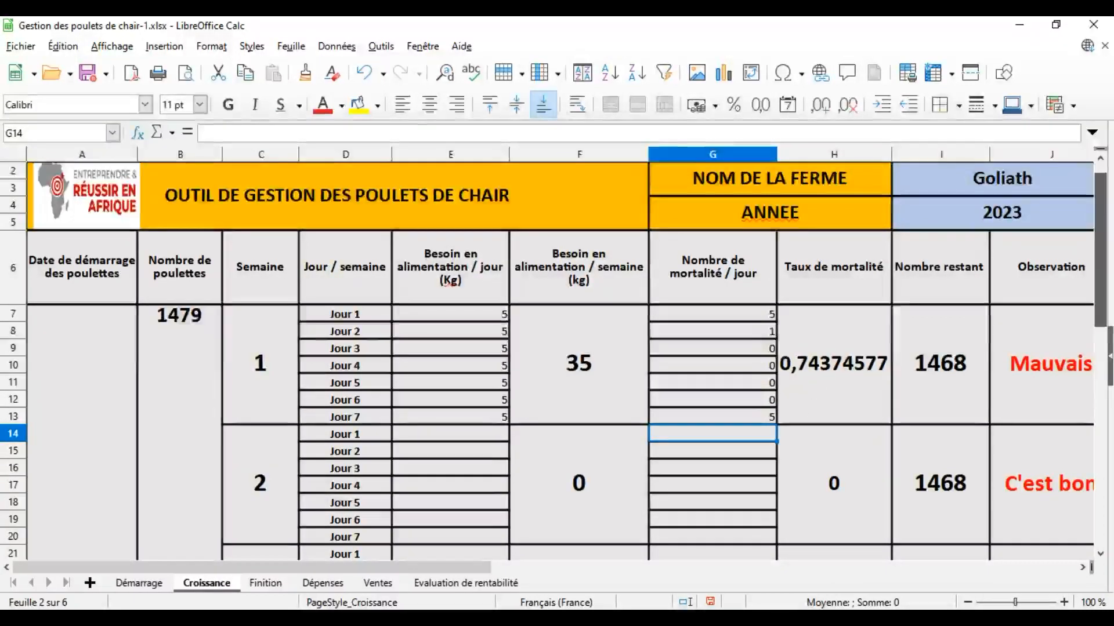
On the Finition sheet, enter week 1's daily feed for days 1 to 7 as 10, 10, 10, 10, 5, 5 and 15 kg.
{"action": "scroll", "coordinate": [729, 514], "scroll_direction": "down", "scroll_amount": 3}
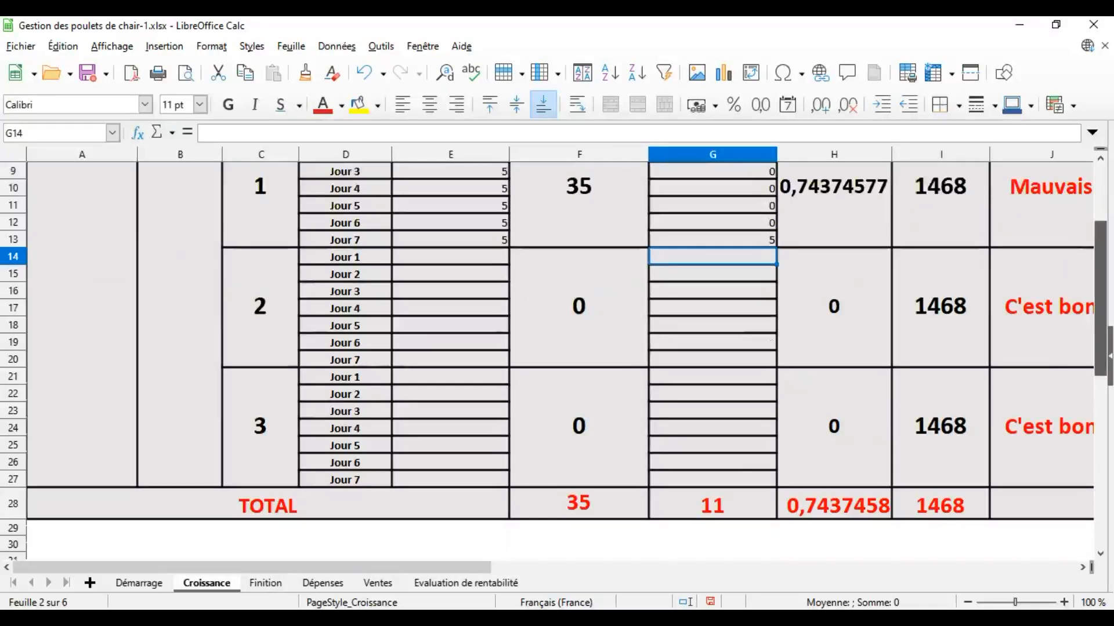
{"action": "scroll", "coordinate": [1108, 356], "scroll_direction": "up", "scroll_amount": 3}
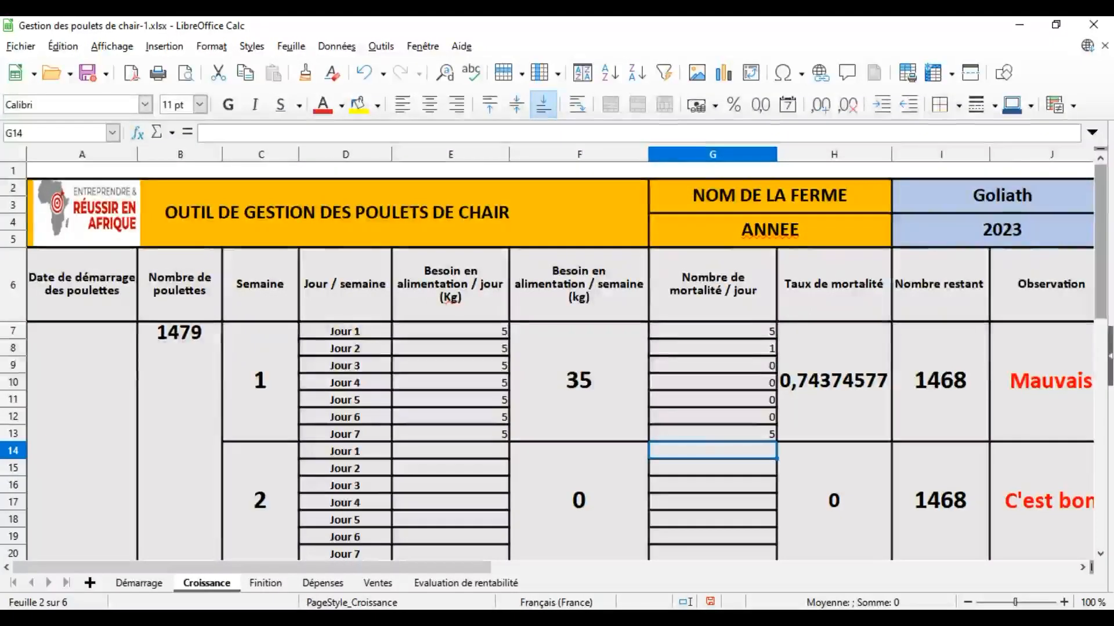
{"action": "scroll", "coordinate": [918, 464], "scroll_direction": "down", "scroll_amount": 1}
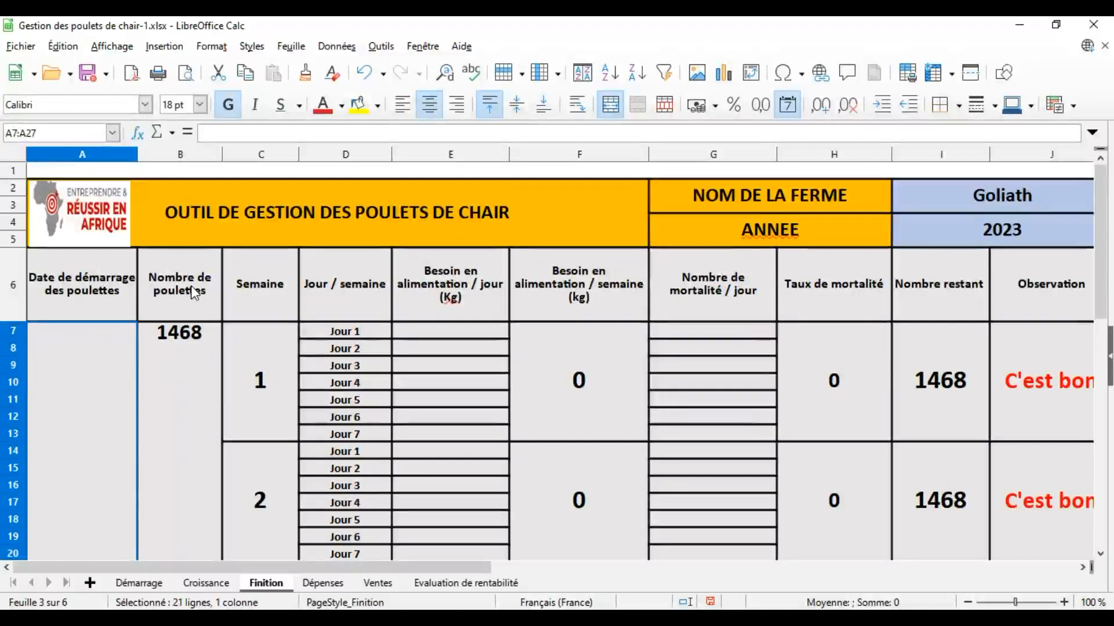
{"action": "left_click", "coordinate": [458, 333]}
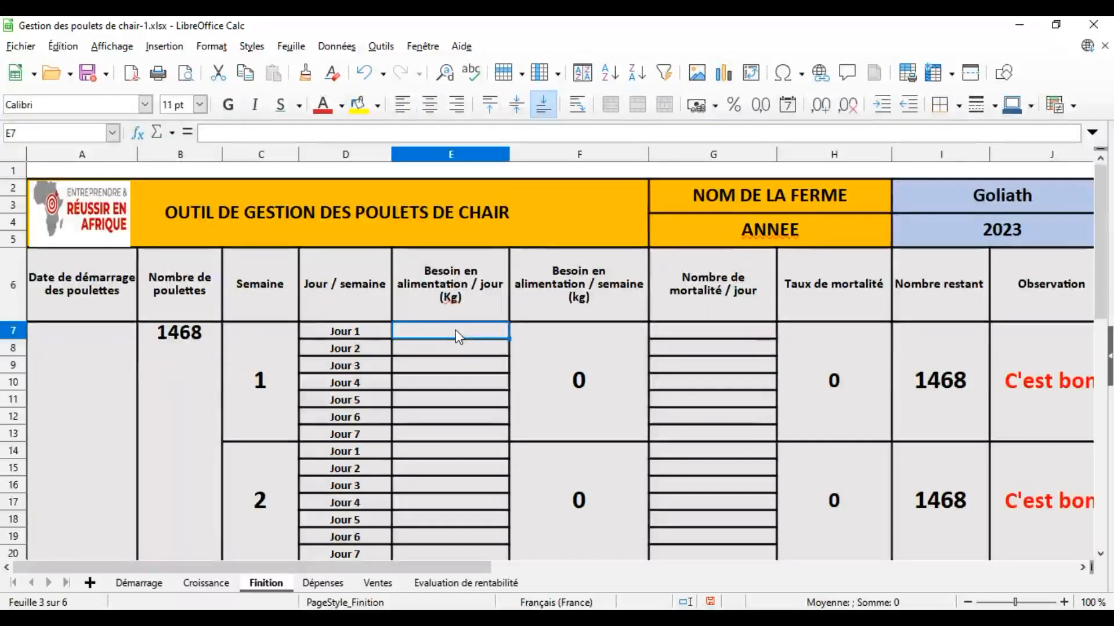
{"action": "type", "text": "10"}
{"action": "key", "text": "Return"}
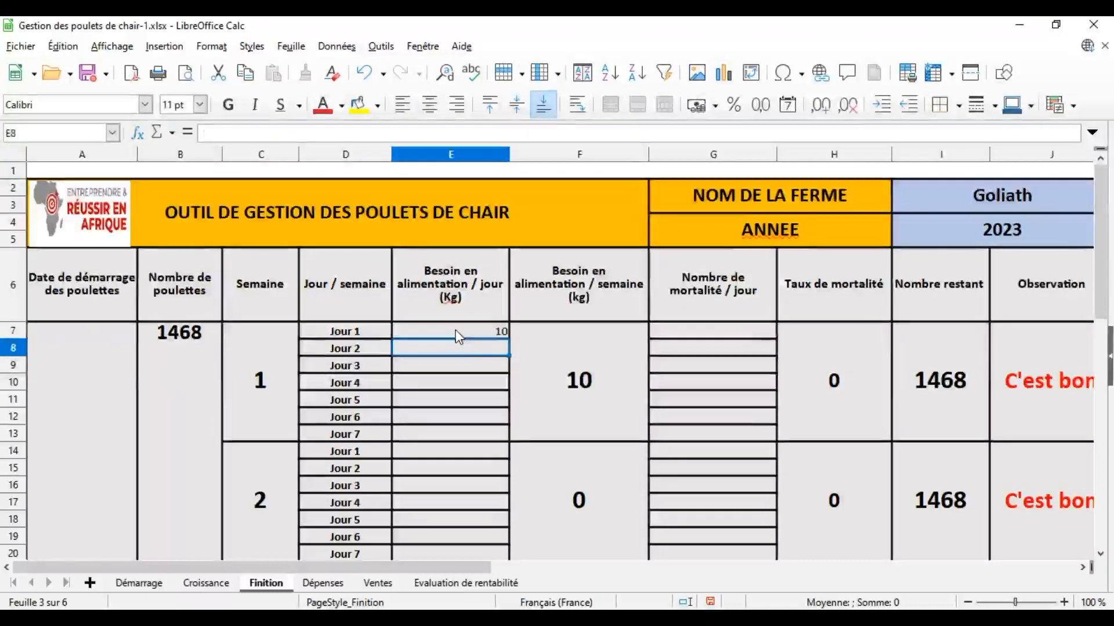
{"action": "type", "text": "10"}
{"action": "key", "text": "Return"}
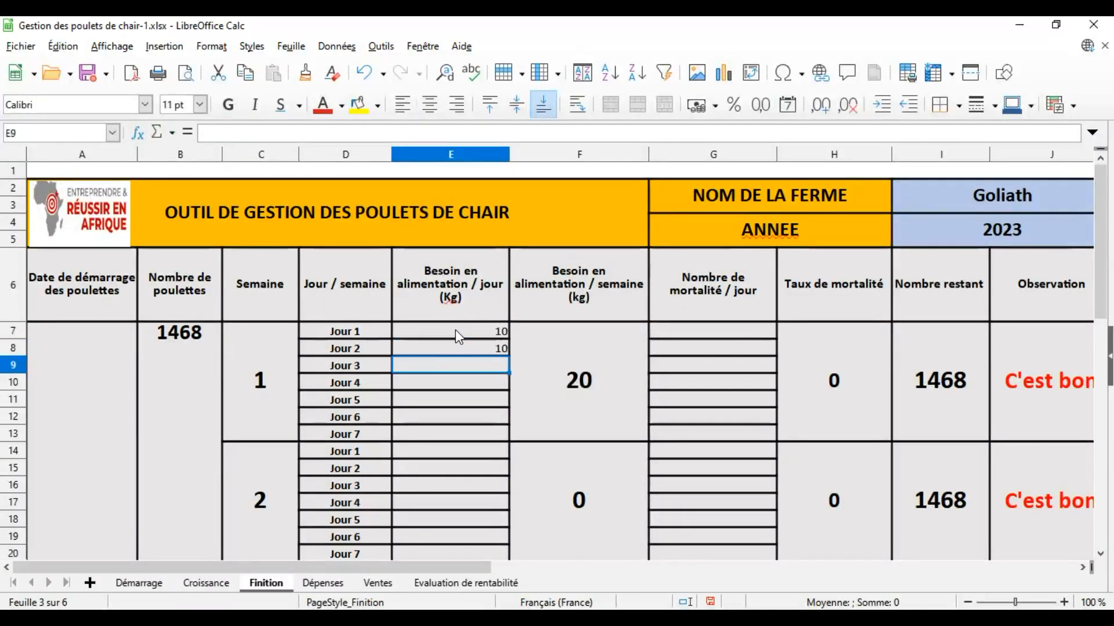
{"action": "type", "text": "10"}
{"action": "key", "text": "Return"}
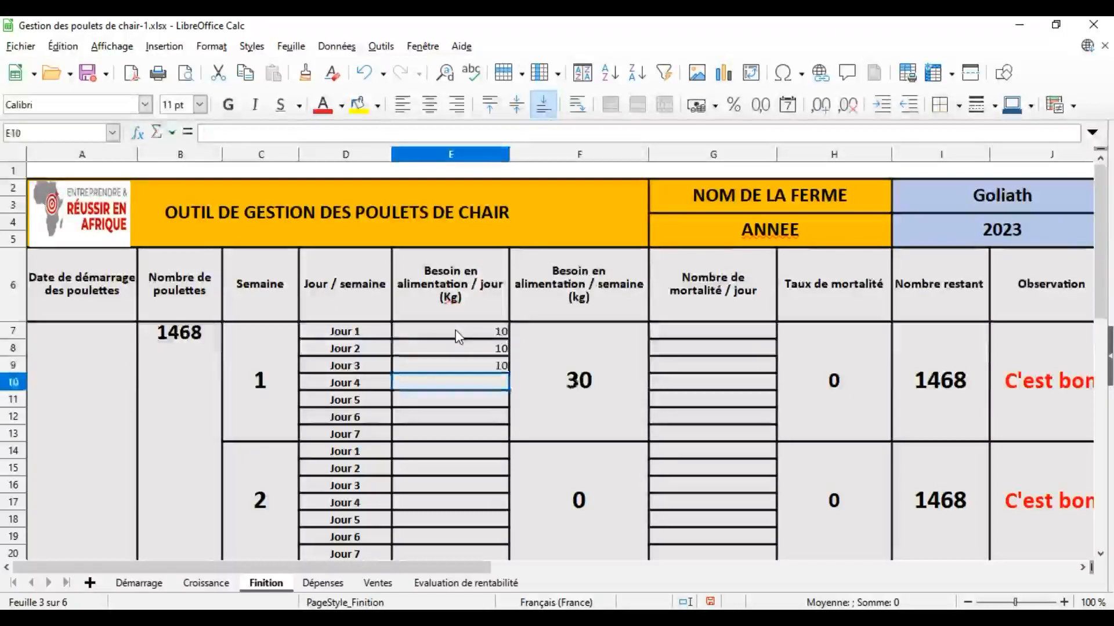
{"action": "type", "text": "10"}
{"action": "key", "text": "Return"}
{"action": "type", "text": "5"}
{"action": "key", "text": "Return"}
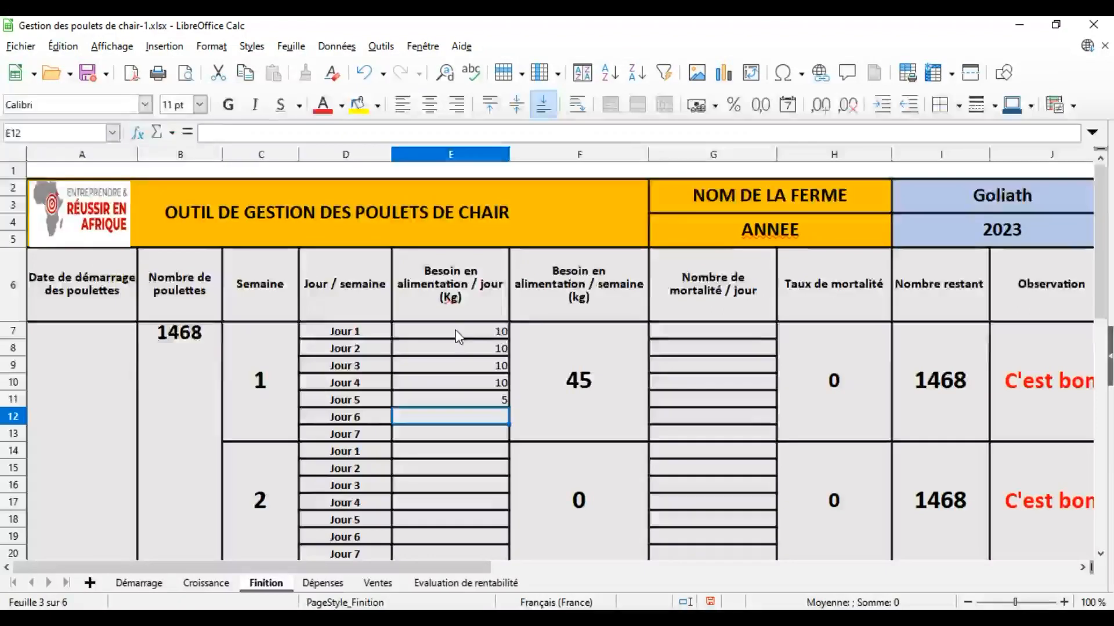
{"action": "type", "text": "5"}
{"action": "key", "text": "Return"}
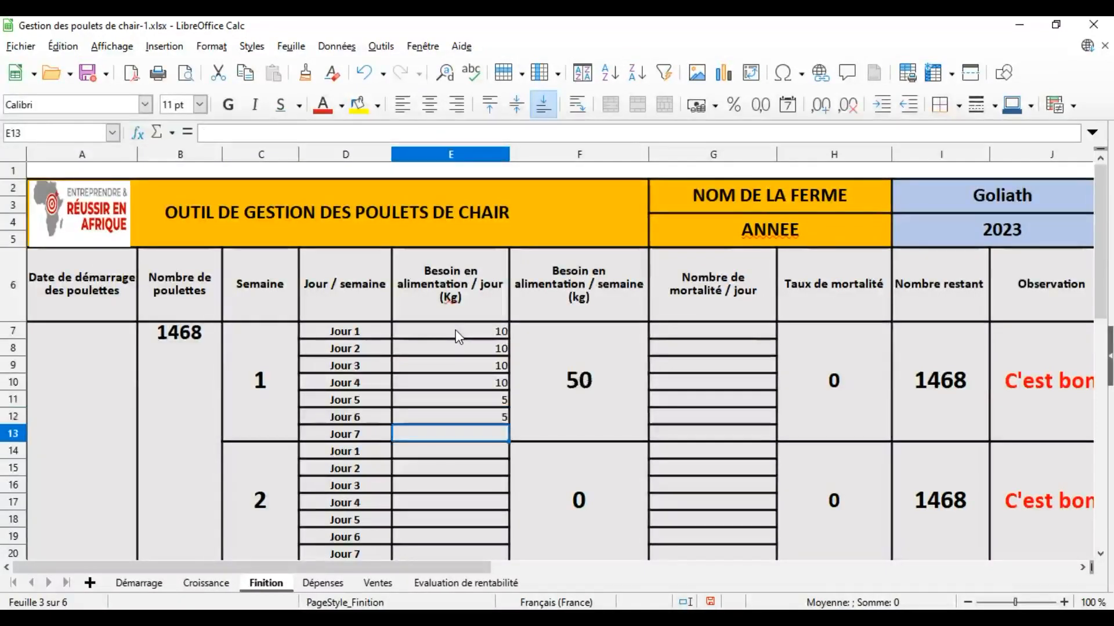
{"action": "type", "text": "05"}
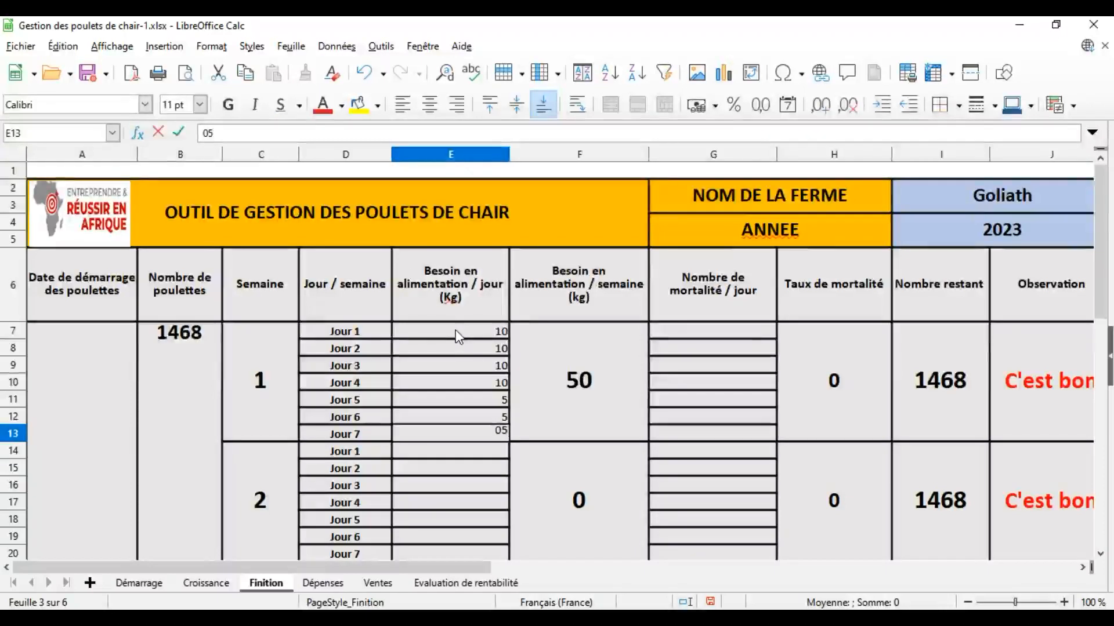
{"action": "key", "text": "BackSpace"}
{"action": "key", "text": "BackSpace"}
{"action": "type", "text": "5"}
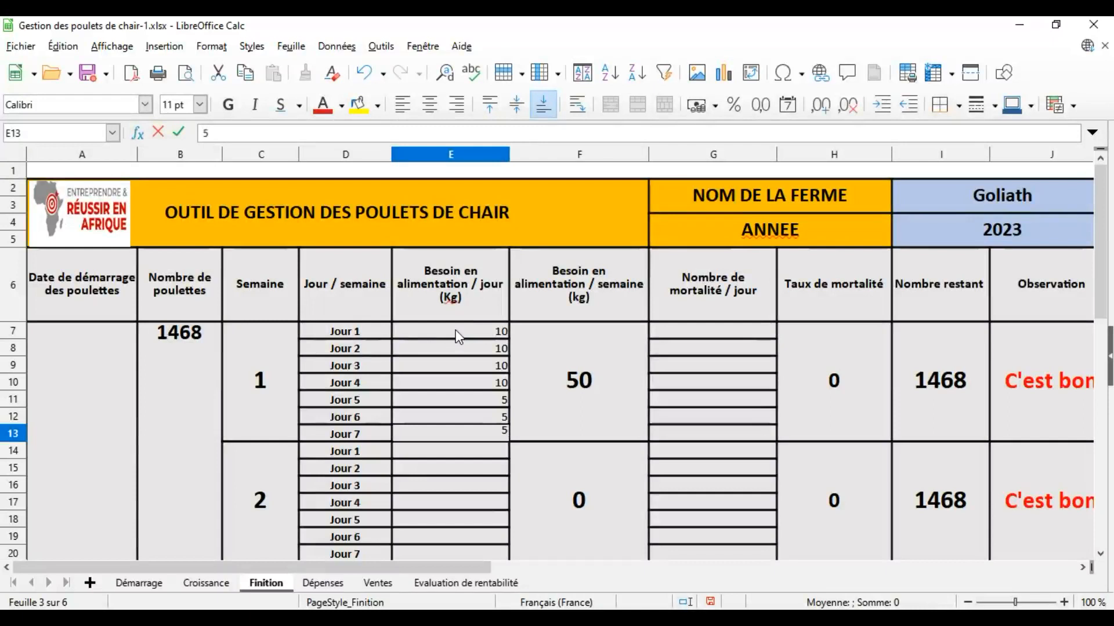
{"action": "key", "text": "BackSpace"}
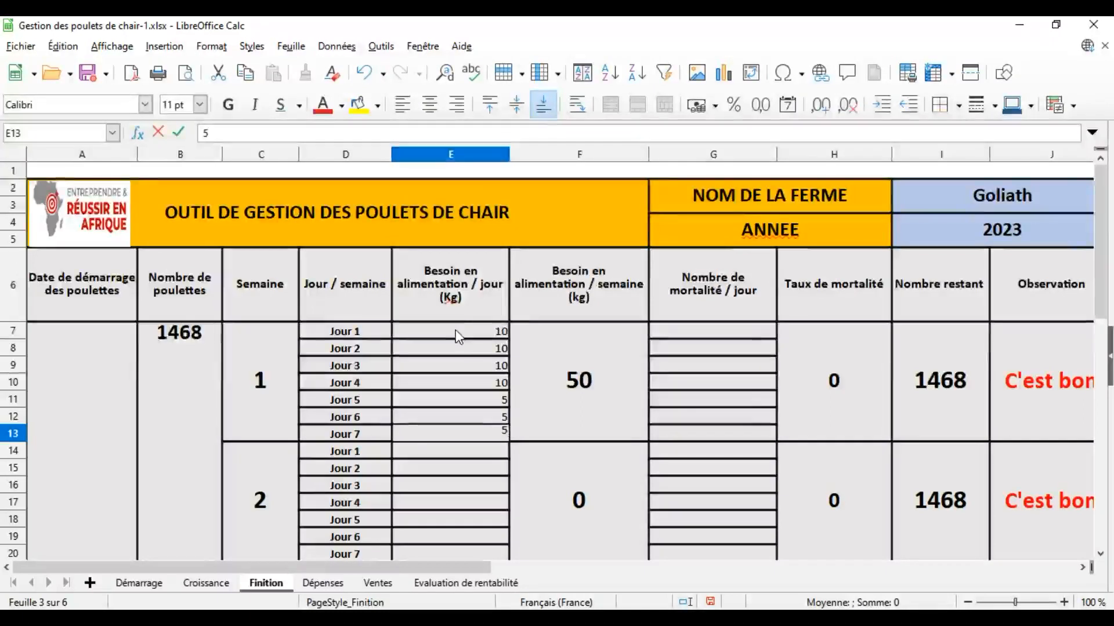
{"action": "type", "text": "10"}
{"action": "key", "text": "BackSpace"}
{"action": "type", "text": "5"}
{"action": "key", "text": "Return"}
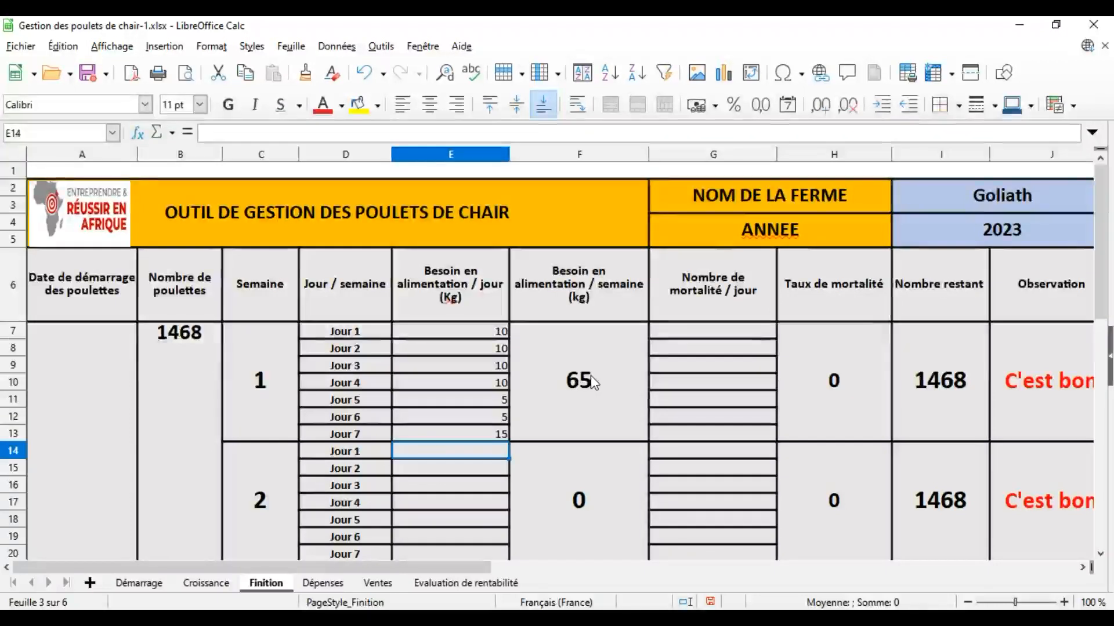
Fill in week 1's daily mortality on the Finition sheet for days 1 to 7 as 0, 0, 0, 3, 1, 0 and 0.
{"action": "left_click", "coordinate": [734, 331]}
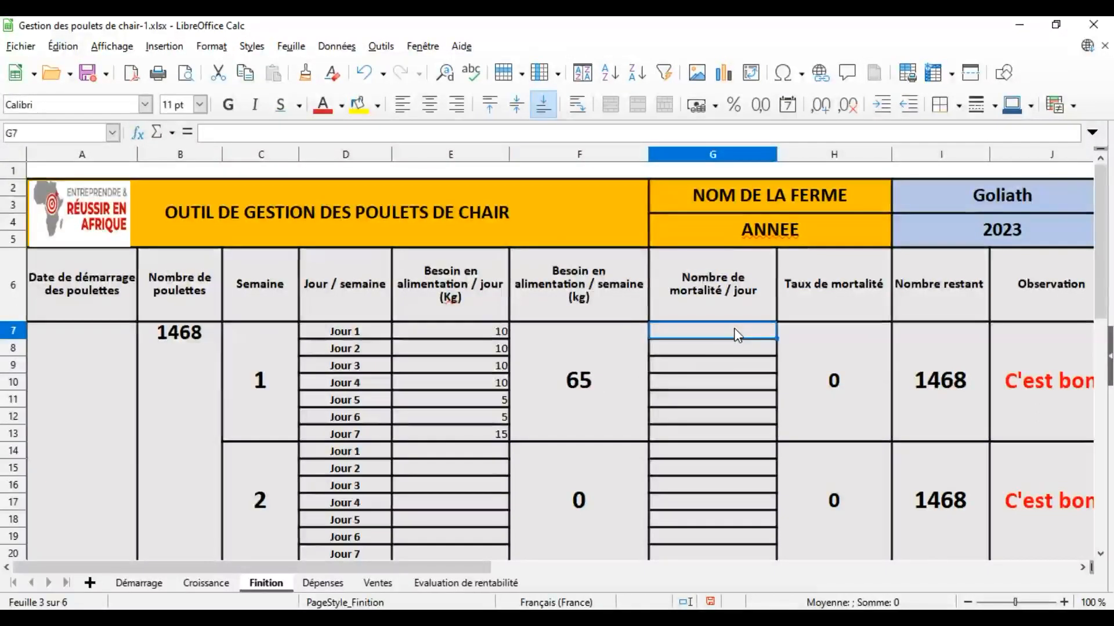
{"action": "type", "text": "0"}
{"action": "key", "text": "Return"}
{"action": "type", "text": "0"}
{"action": "key", "text": "Return"}
{"action": "type", "text": "0"}
{"action": "key", "text": "Return"}
{"action": "type", "text": "0"}
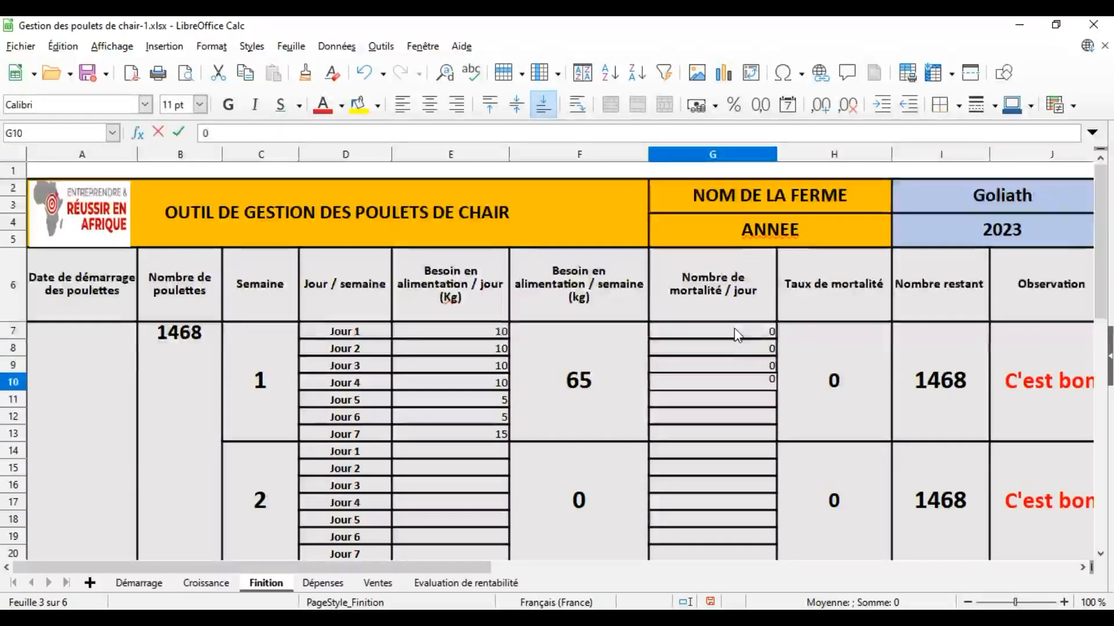
{"action": "type", "text": "3"}
{"action": "key", "text": "Escape"}
{"action": "type", "text": "3"}
{"action": "key", "text": "Return"}
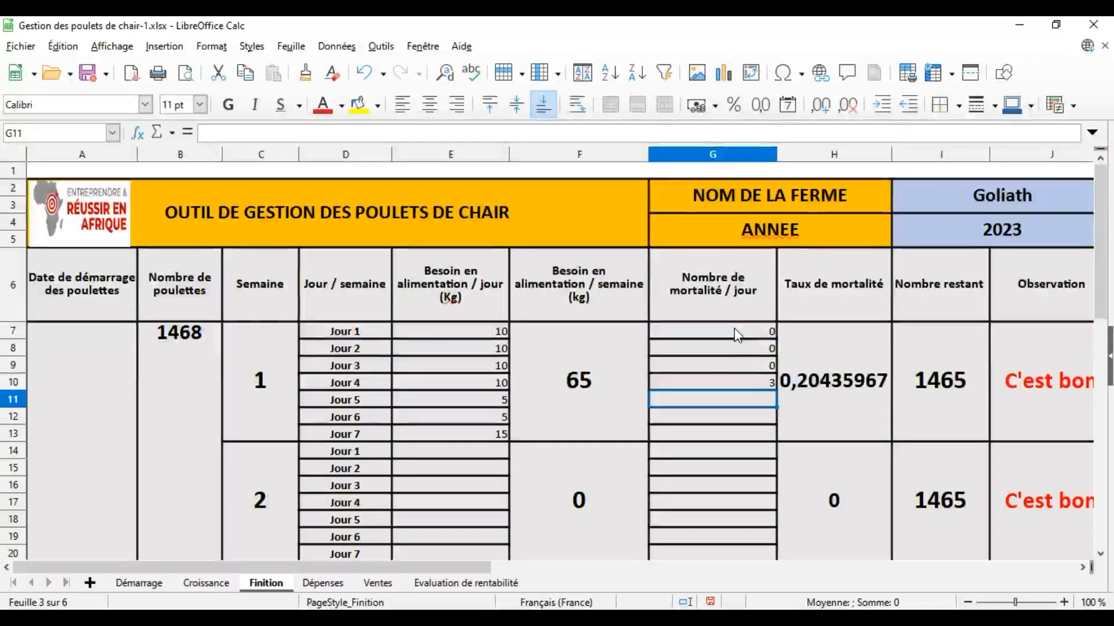
{"action": "type", "text": "1"}
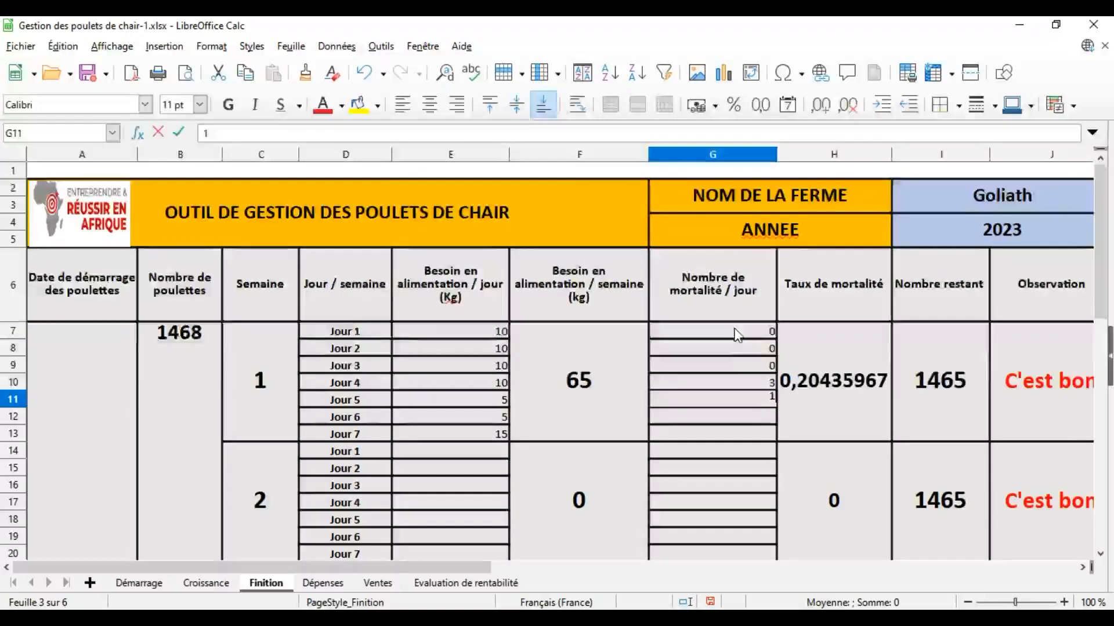
{"action": "key", "text": "Return"}
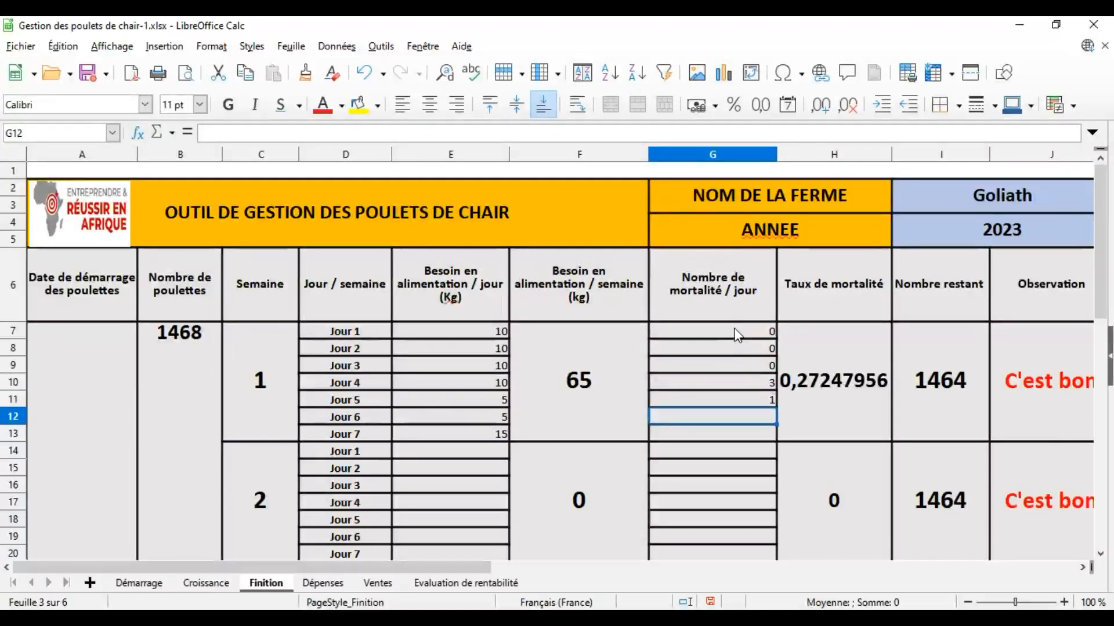
{"action": "type", "text": "0"}
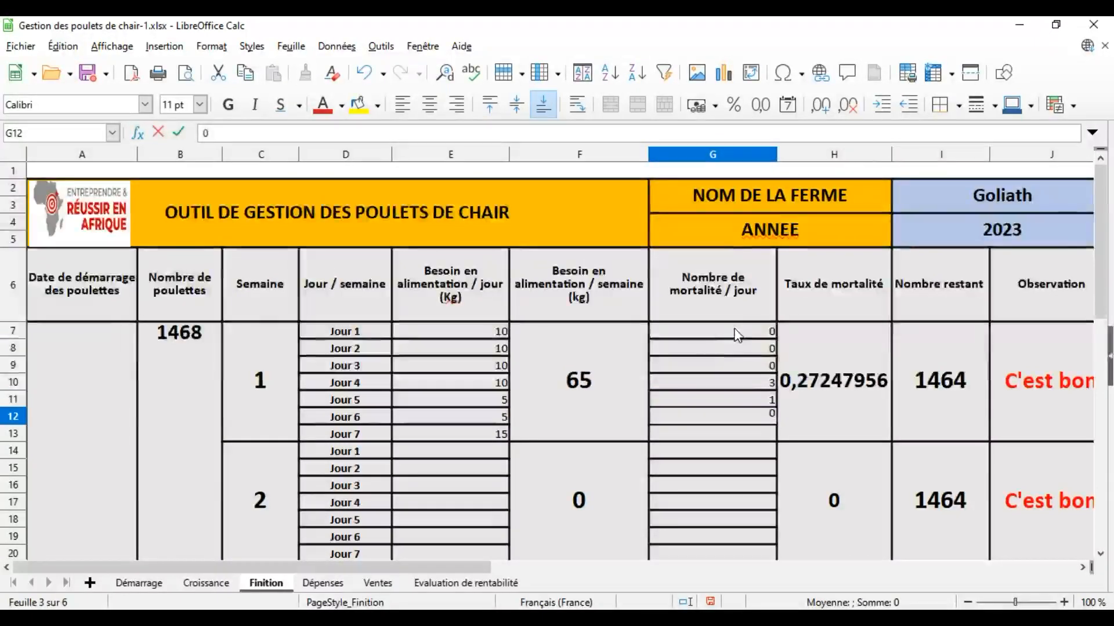
{"action": "key", "text": "Return"}
{"action": "type", "text": "0"}
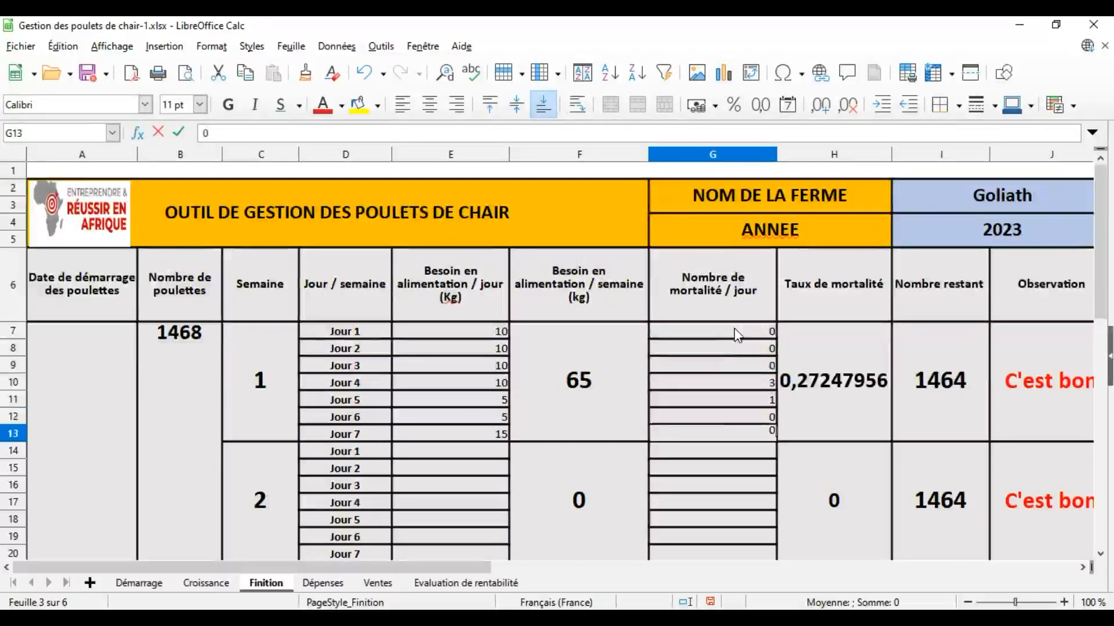
{"action": "key", "text": "Return"}
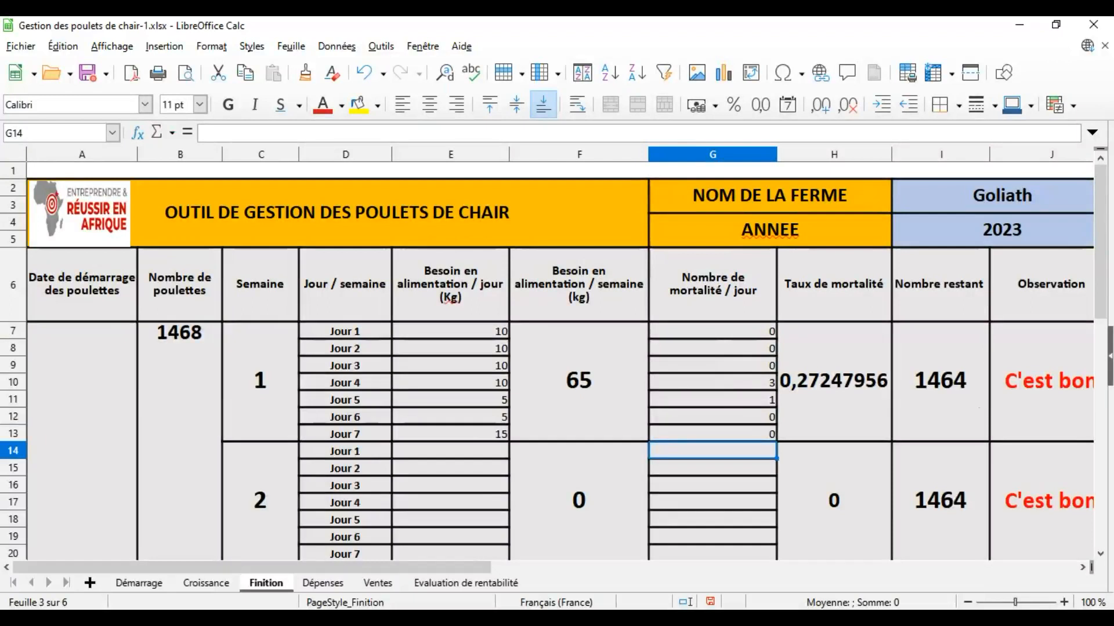
{"action": "left_click_drag", "start_coordinate": [1099, 303], "coordinate": [1099, 390]}
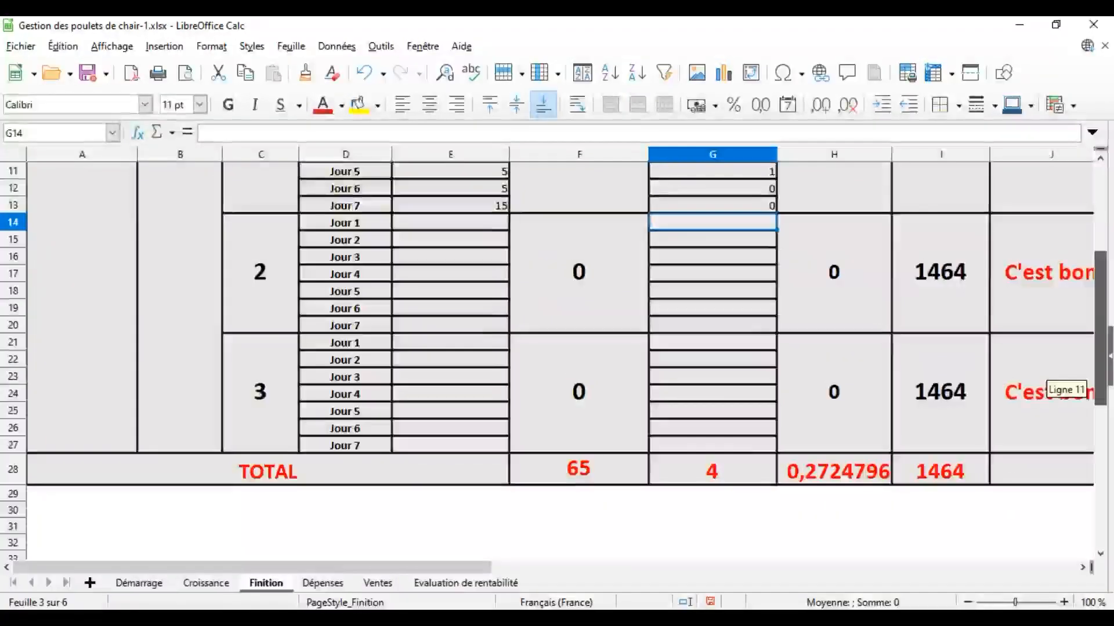
{"action": "scroll", "coordinate": [1046, 349], "scroll_direction": "up", "scroll_amount": 3}
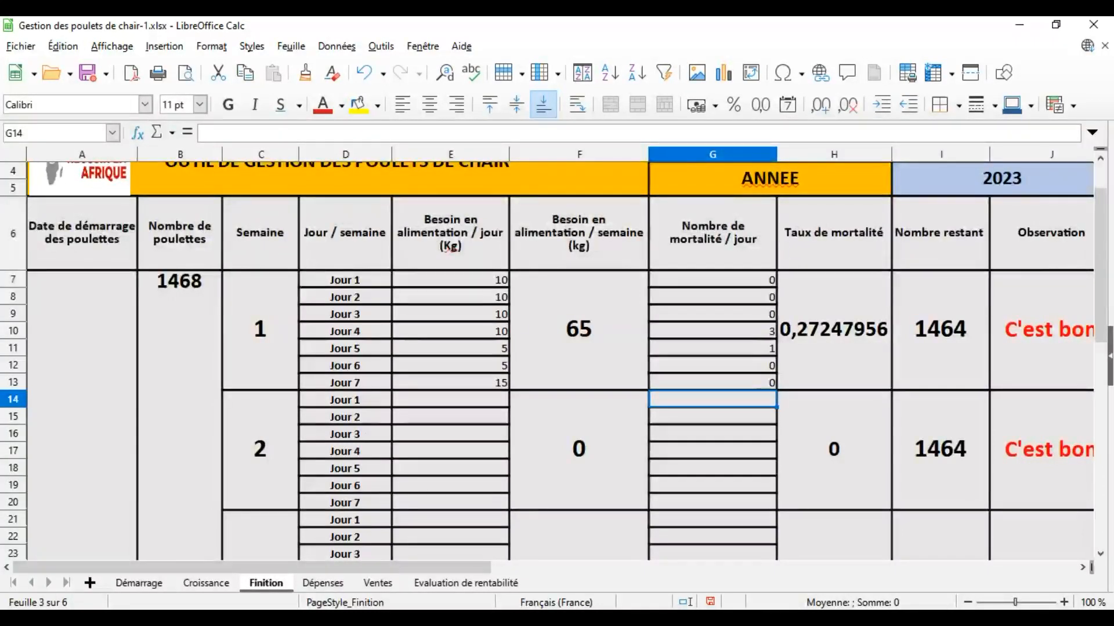
On the Dépenses sheet, start the first Alimentation row with the date 01/01/23 and the feed type demarrage.
{"action": "left_click", "coordinate": [323, 583]}
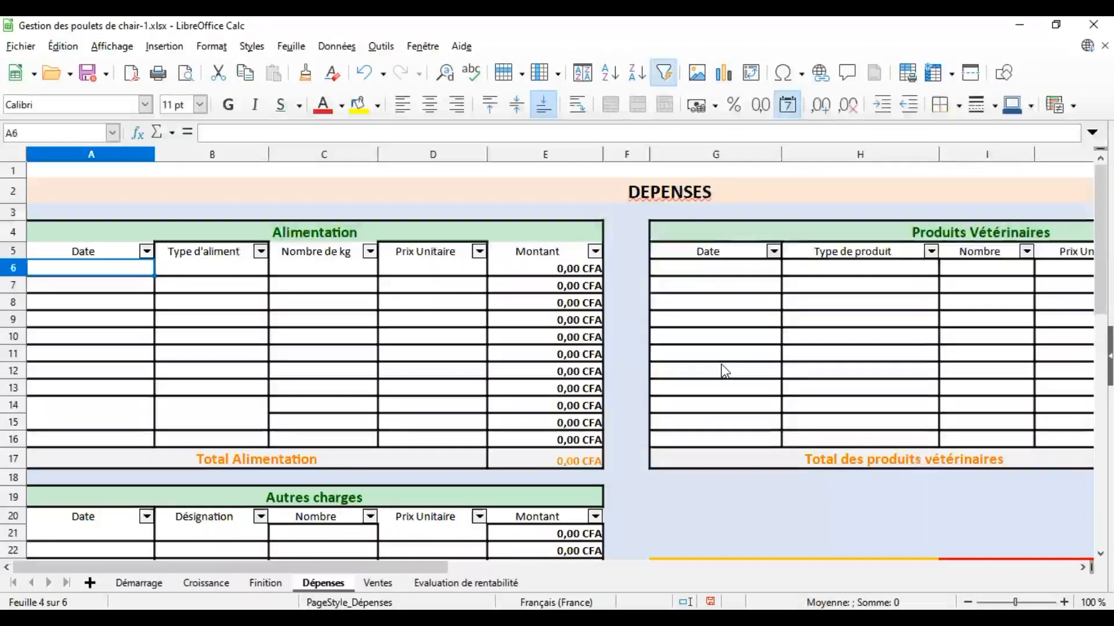
{"action": "type", "text": "01/01/23"}
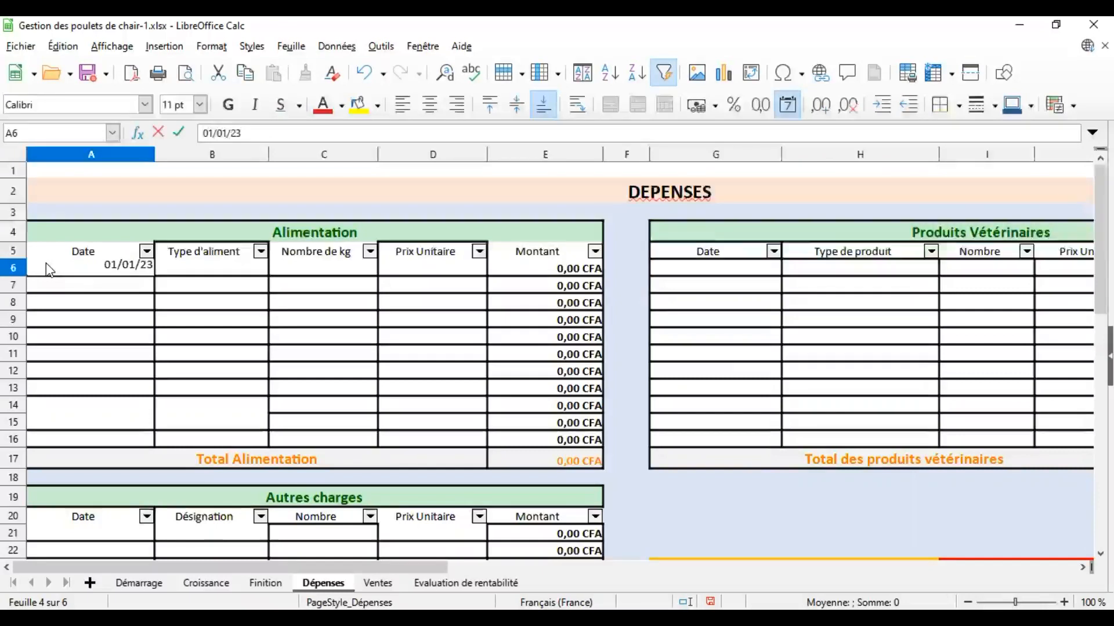
{"action": "key", "text": "Return"}
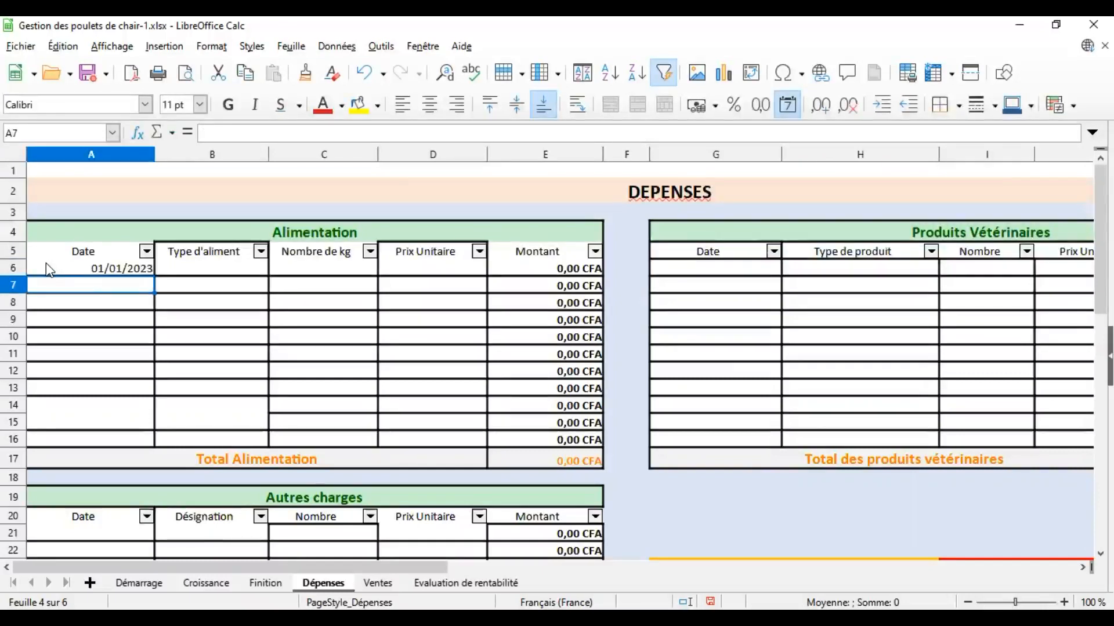
{"action": "left_click", "coordinate": [212, 265]}
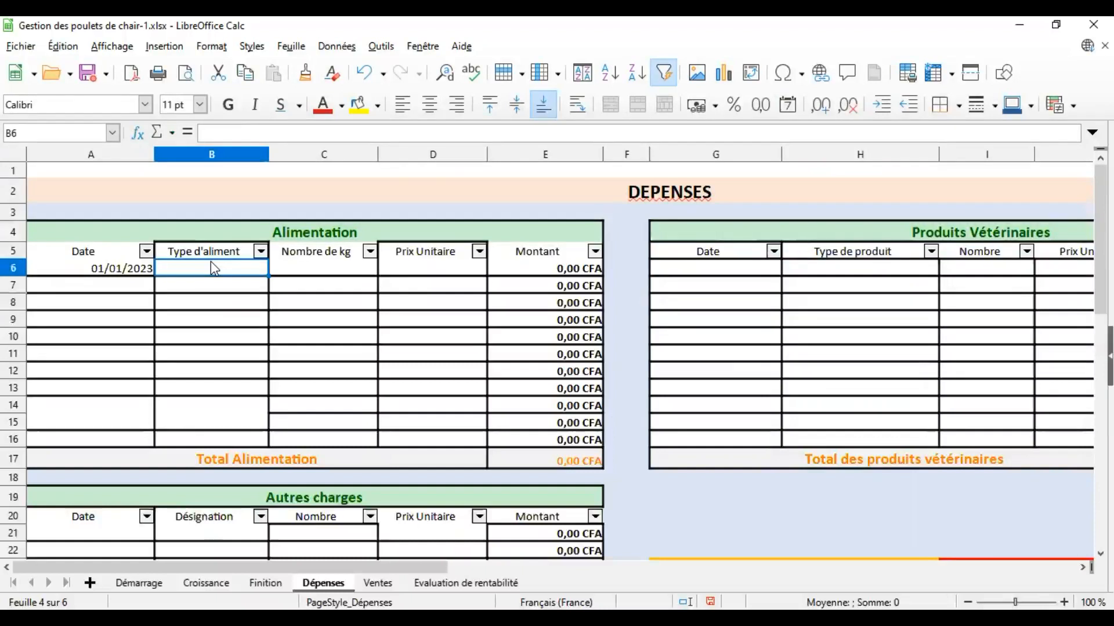
{"action": "type", "text": "demarrage"}
{"action": "key", "text": "Return"}
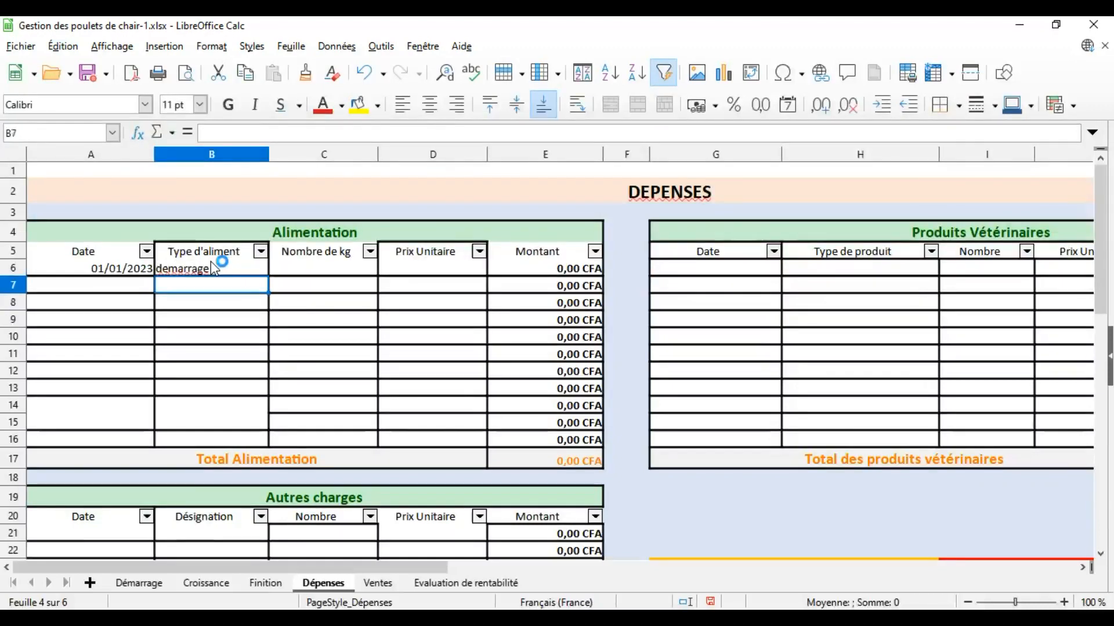
Set the demarrage feed's quantity to 15 kg and its unit price to 700 CFA.
{"action": "left_click", "coordinate": [315, 273]}
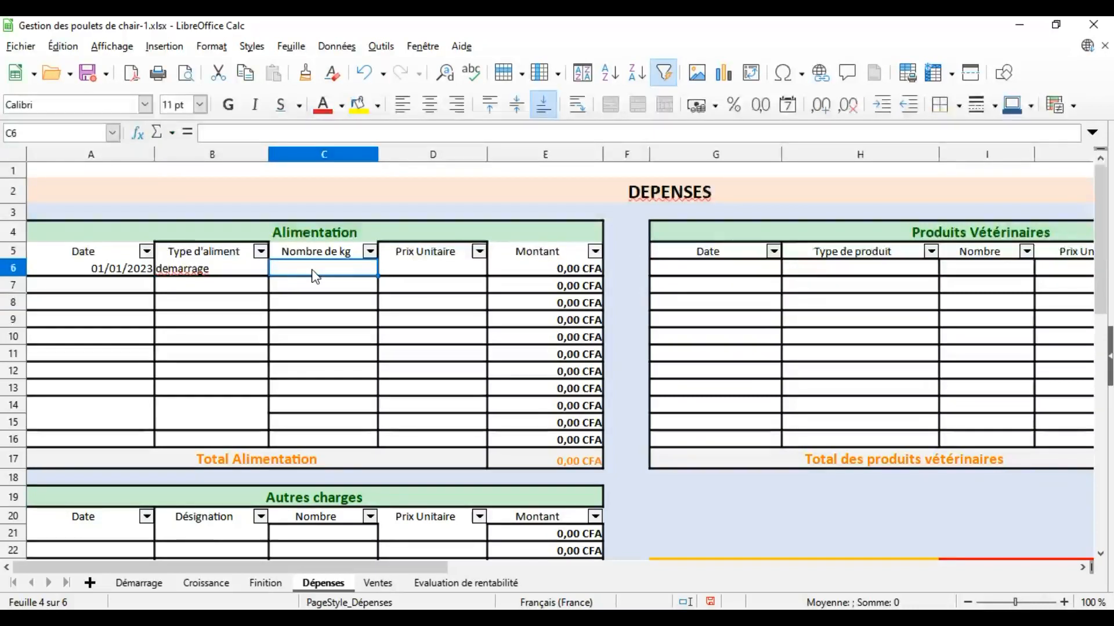
{"action": "type", "text": "150"}
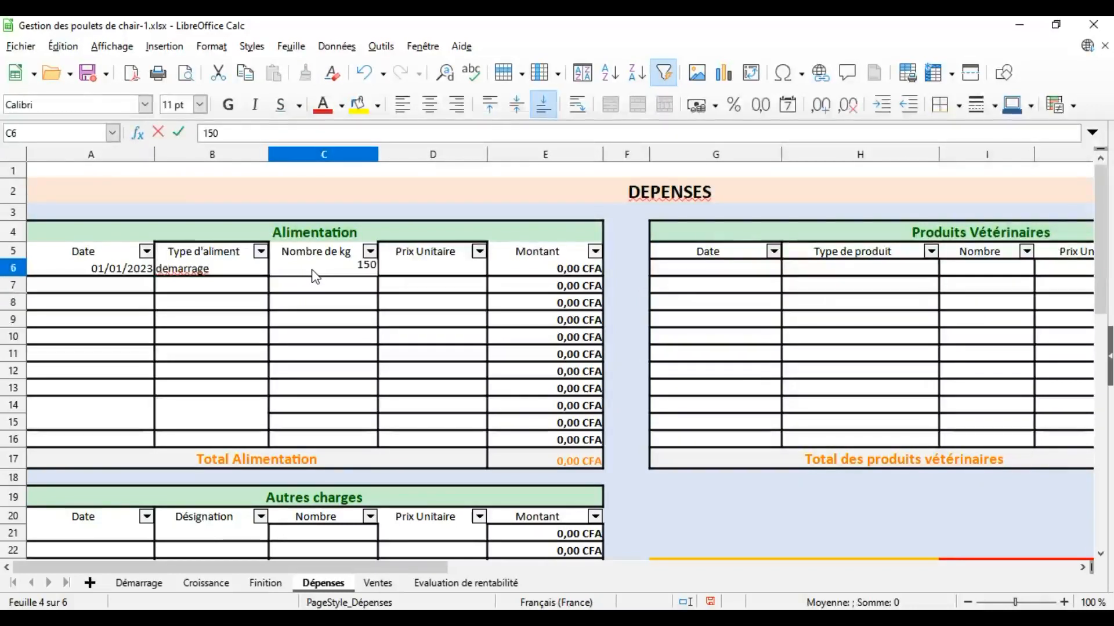
{"action": "key", "text": "BackSpace"}
{"action": "key", "text": "Return"}
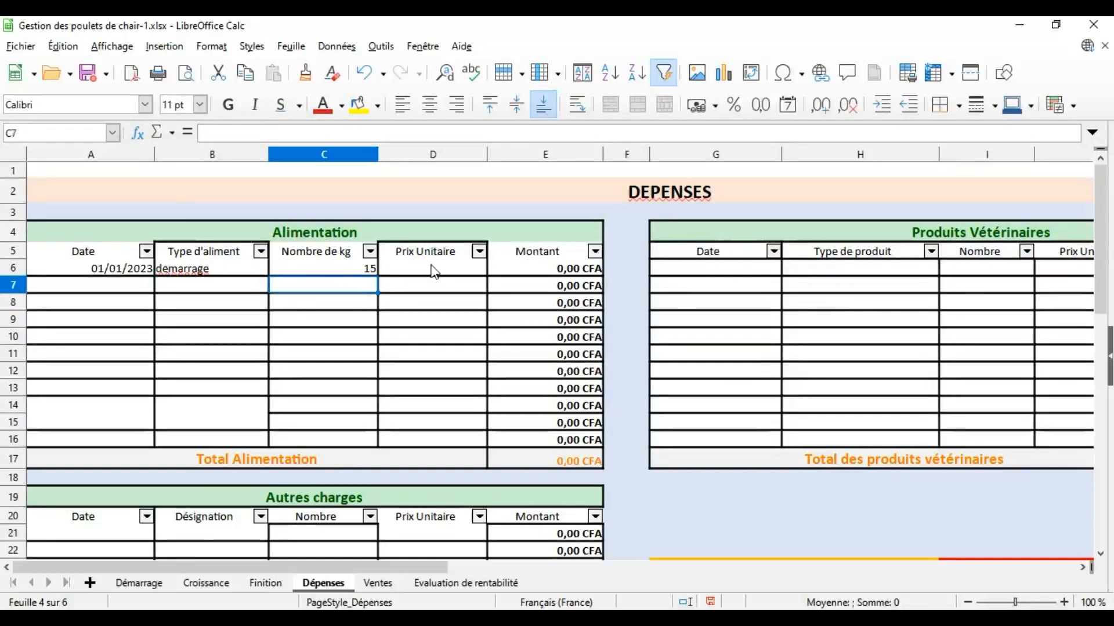
{"action": "left_click", "coordinate": [434, 271]}
{"action": "type", "text": "700"}
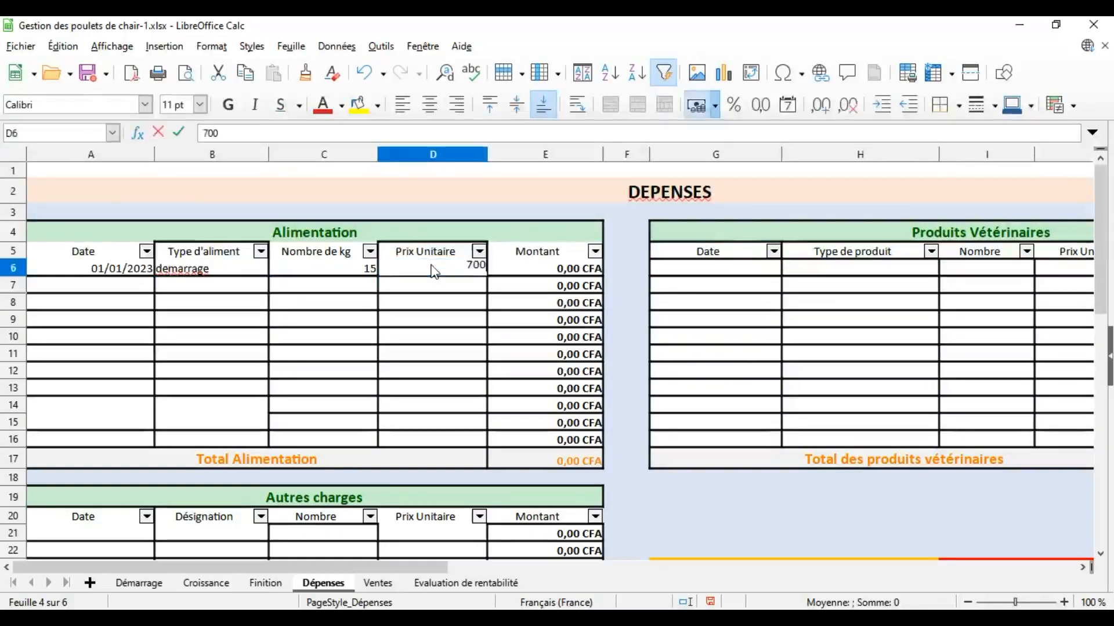
{"action": "key", "text": "Return"}
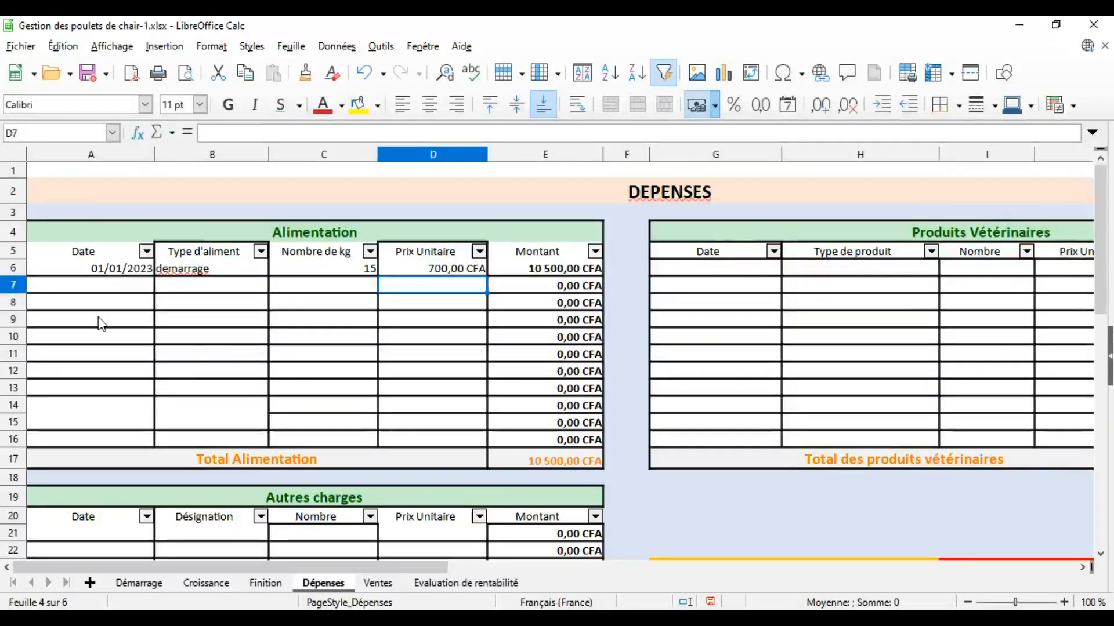
Start the second Alimentation row with the date 25/01/23 and the feed type croissance.
{"action": "left_click", "coordinate": [95, 291]}
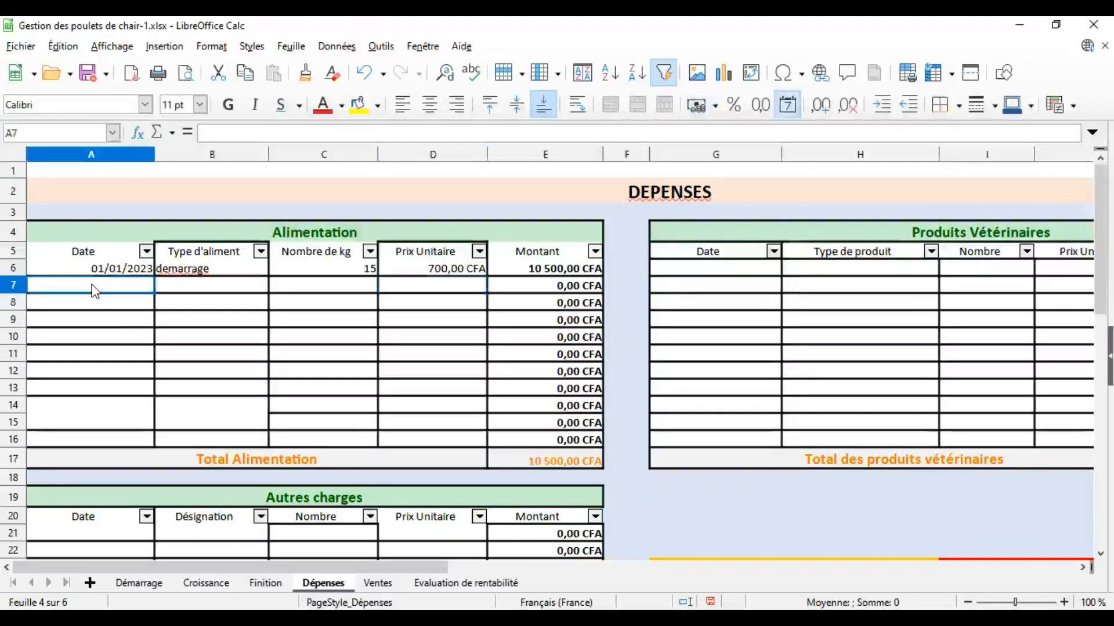
{"action": "type", "text": "25/"}
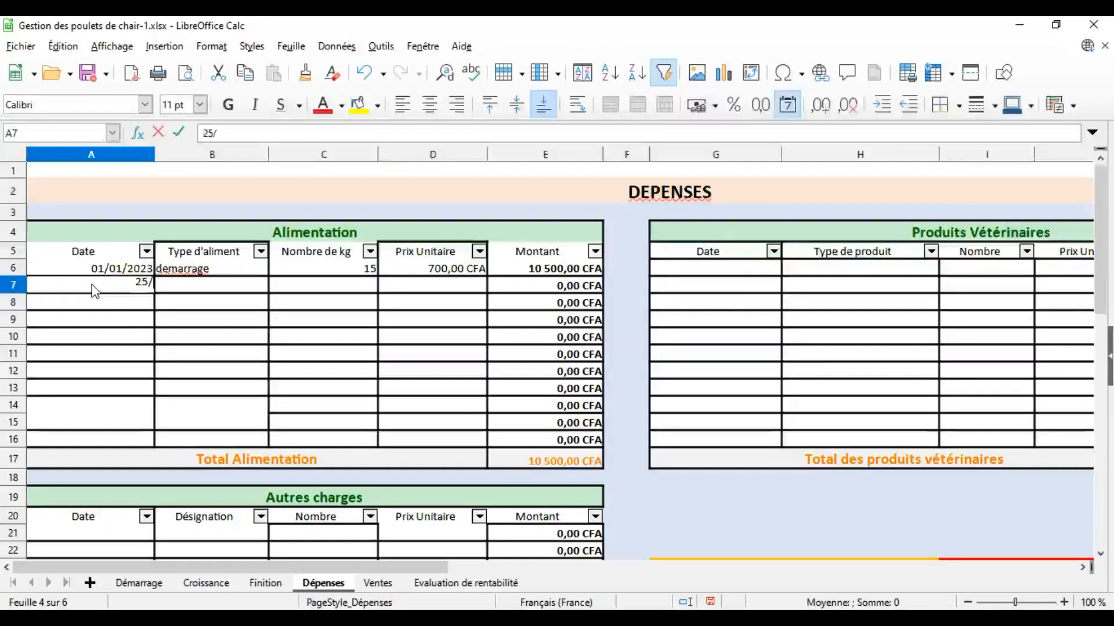
{"action": "type", "text": "0/"}
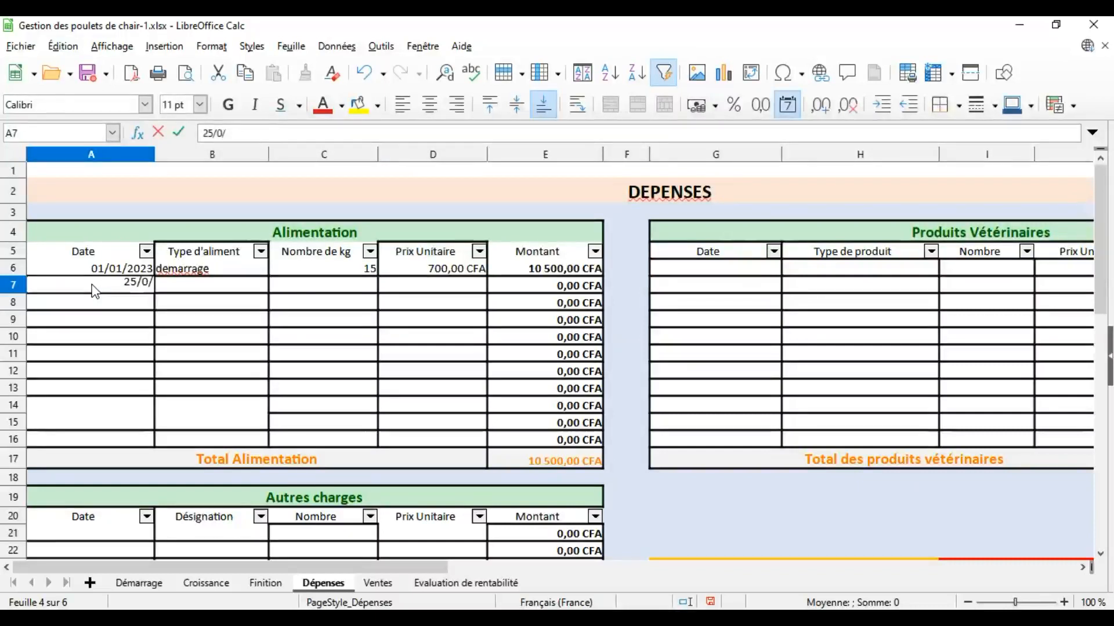
{"action": "key", "text": "BackSpace"}
{"action": "type", "text": "1/"}
{"action": "type", "text": "2"}
{"action": "type", "text": "23"}
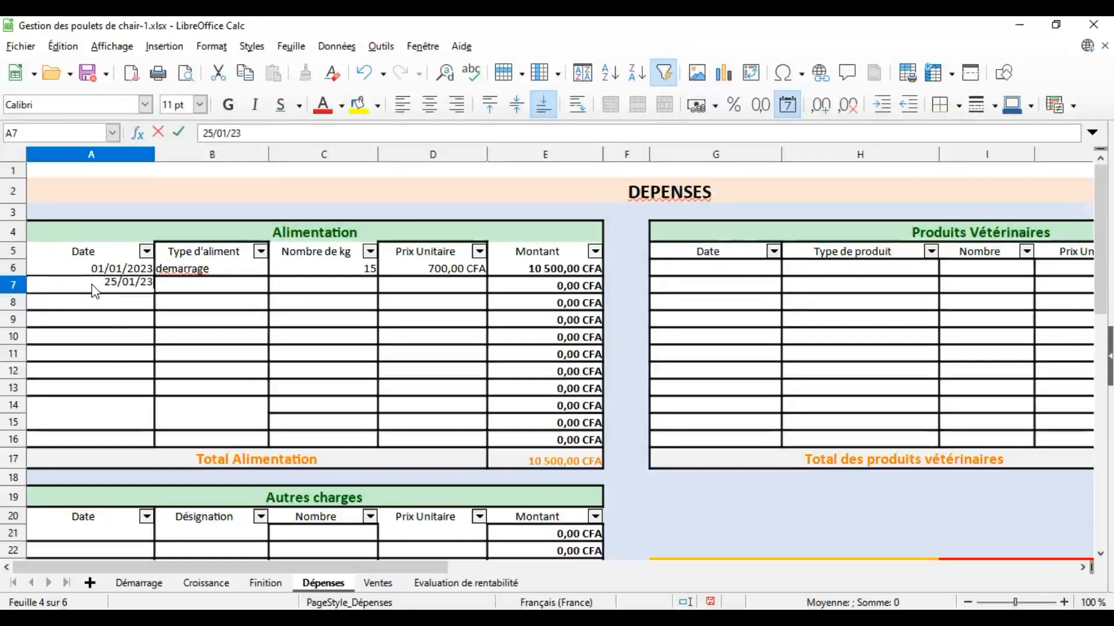
{"action": "key", "text": "Return"}
{"action": "left_click", "coordinate": [198, 286]}
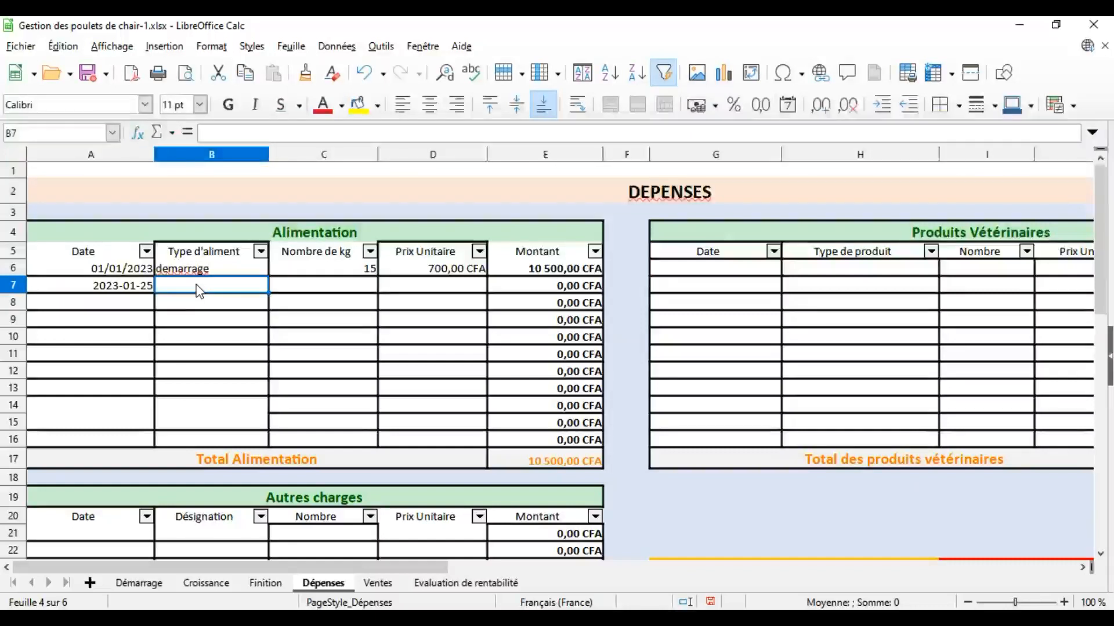
{"action": "type", "text": "croi"}
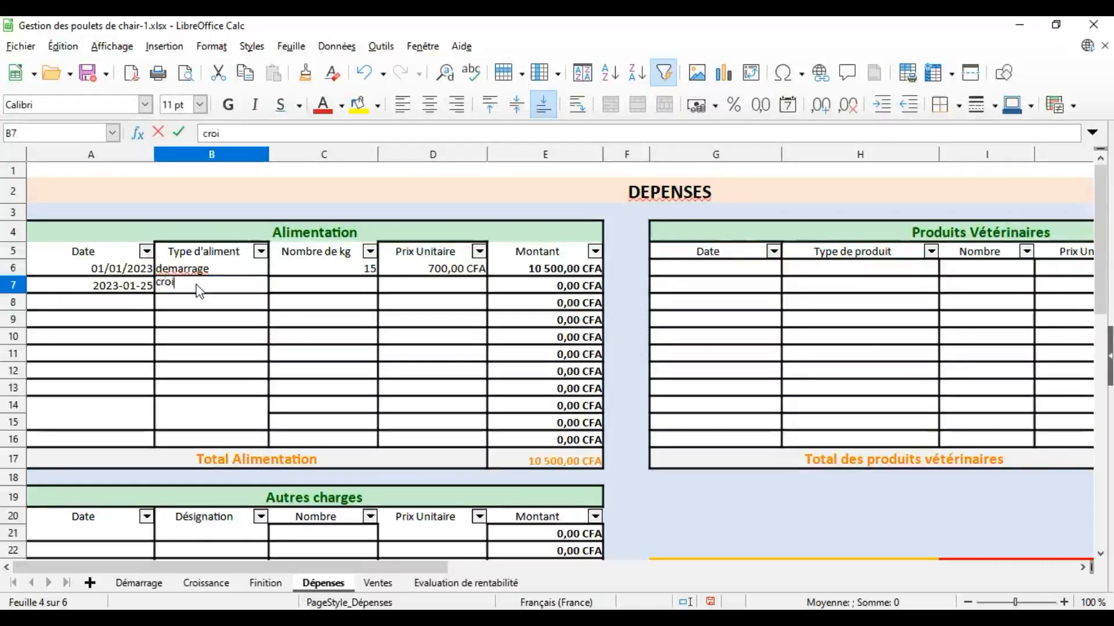
{"action": "type", "text": "ssance"}
{"action": "key", "text": "Return"}
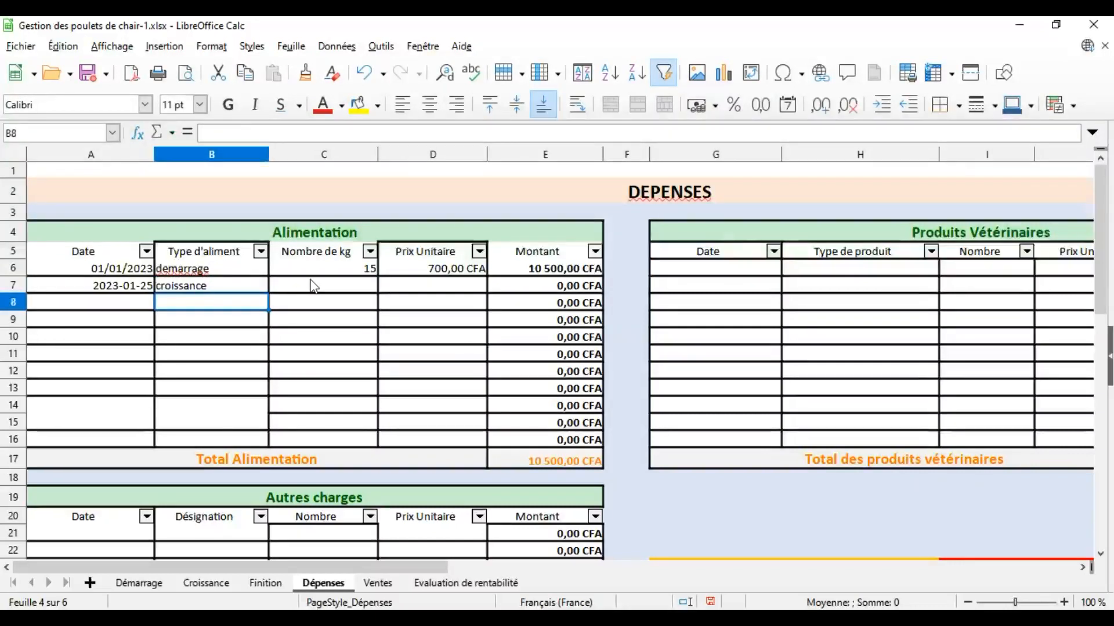
{"action": "left_click", "coordinate": [314, 286]}
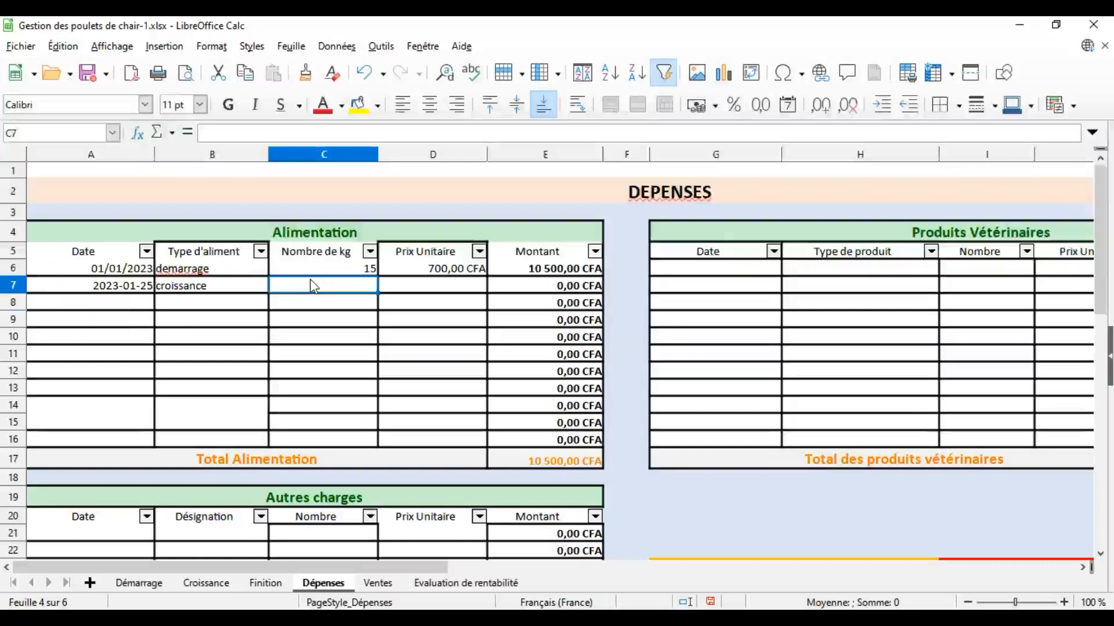
{"action": "type", "text": "20"}
{"action": "key", "text": "Return"}
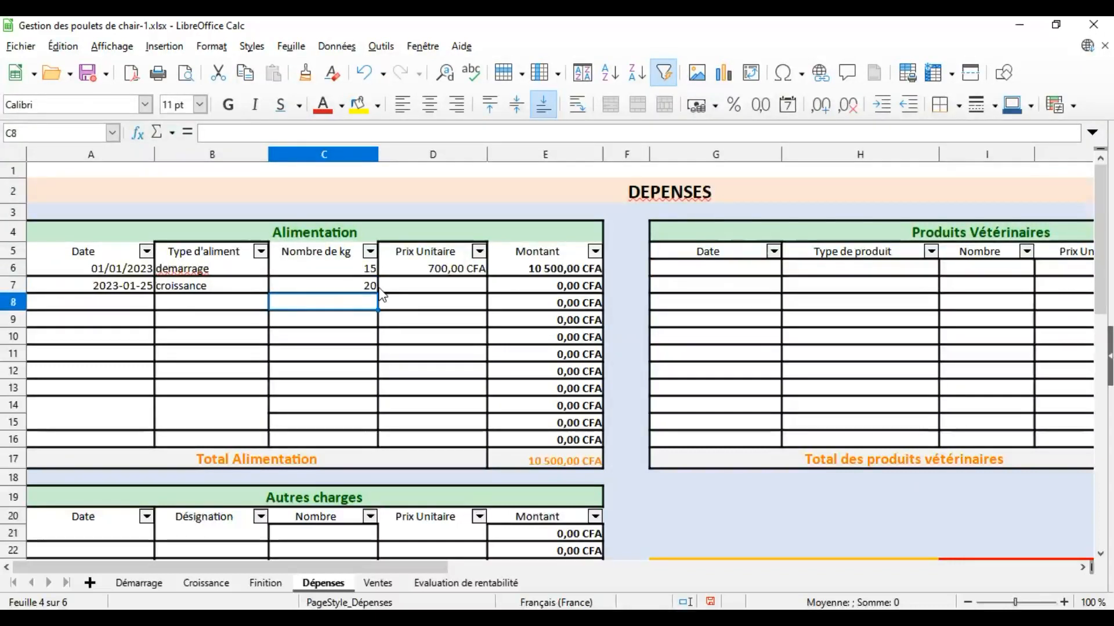
Set the croissance feed's quantity to 70 kg and its unit price to 700 CFA.
{"action": "left_click", "coordinate": [358, 288]}
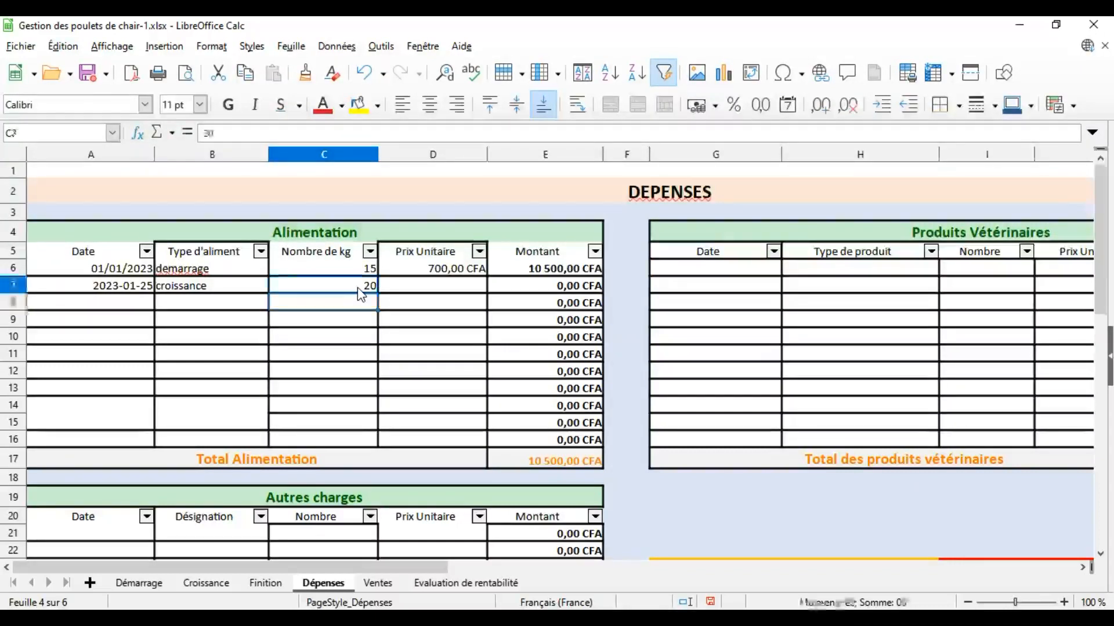
{"action": "type", "text": "5"}
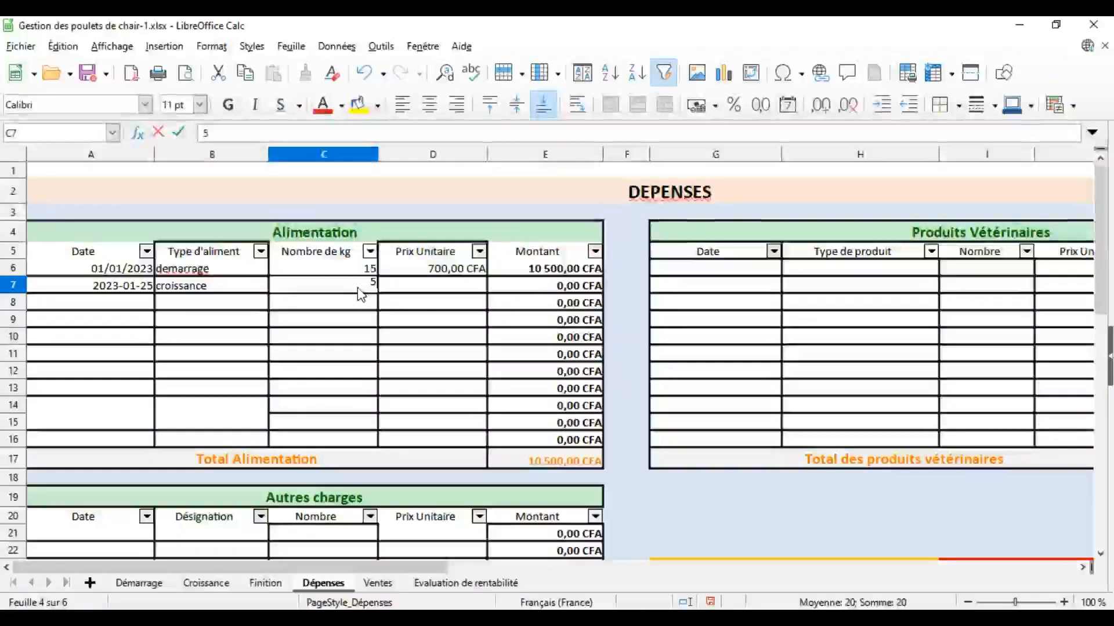
{"action": "type", "text": "0"}
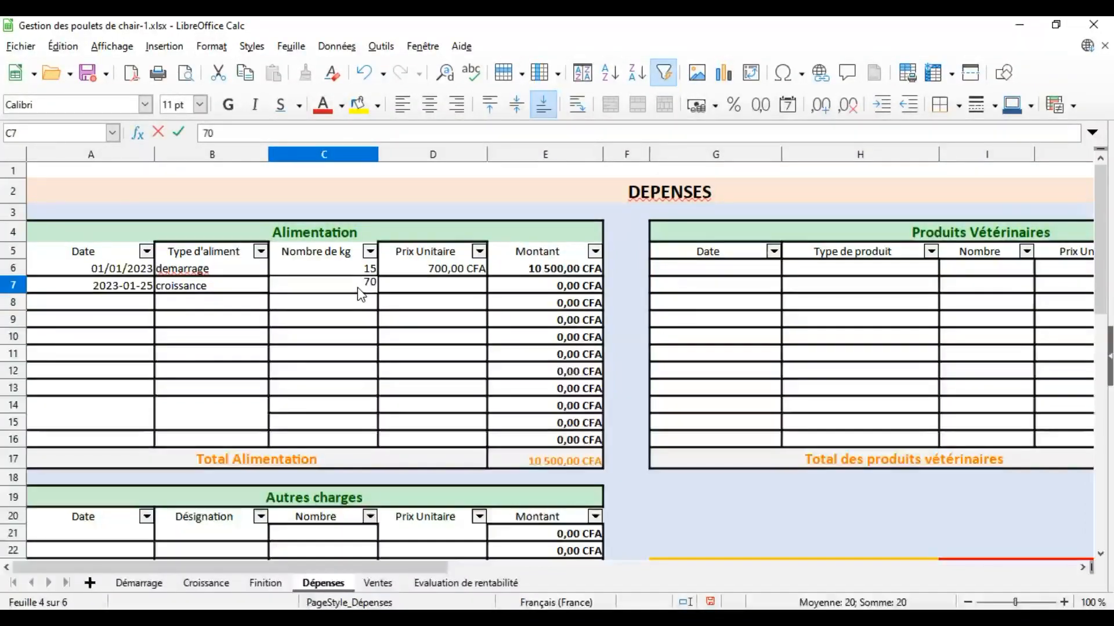
{"action": "key", "text": "Return"}
{"action": "left_click", "coordinate": [432, 289]}
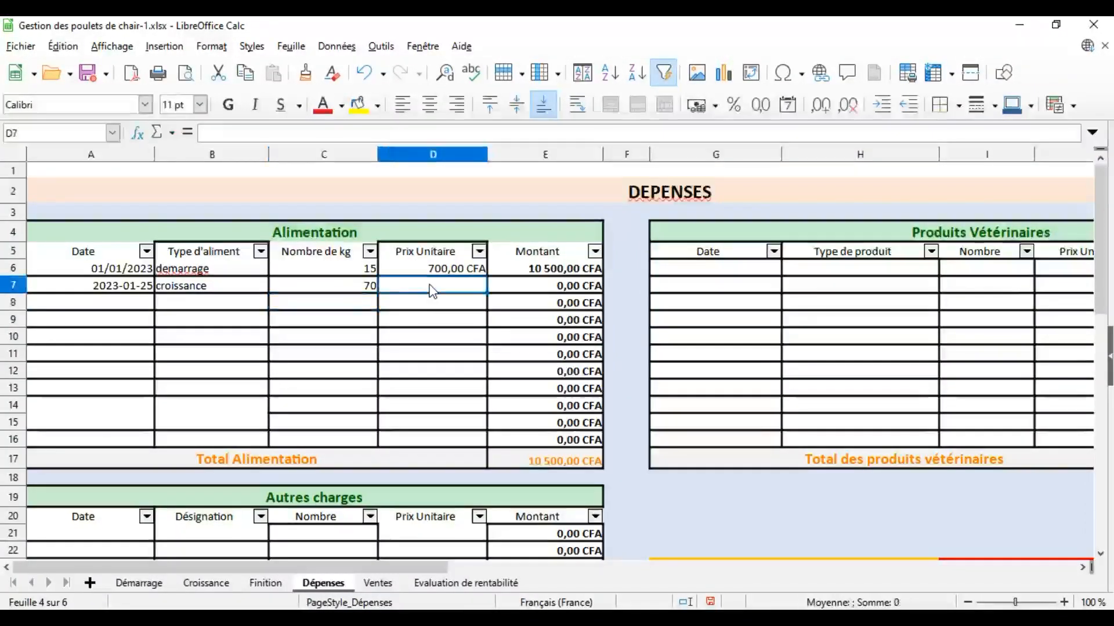
{"action": "type", "text": "700"}
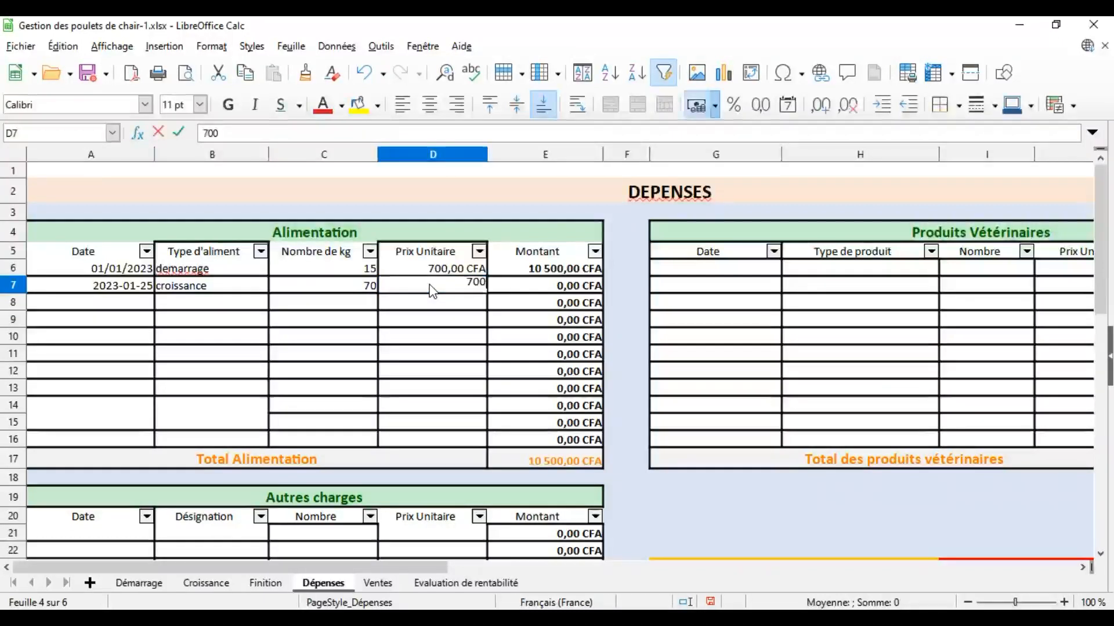
{"action": "key", "text": "Return"}
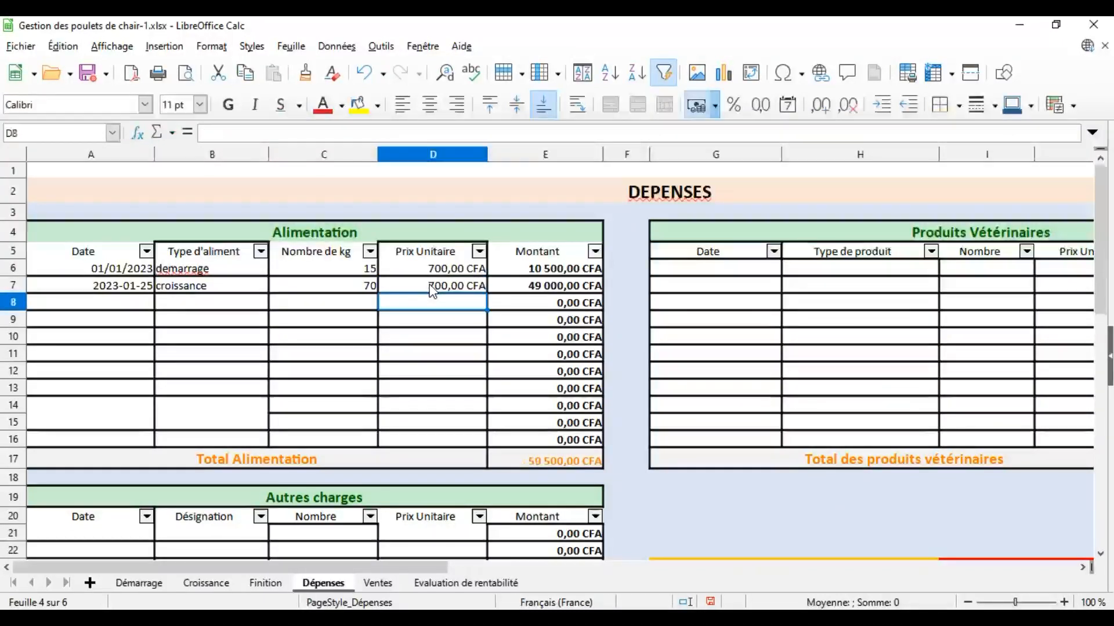
Start the third Alimentation row with the date 31/01/23 and the feed type finition.
{"action": "left_click", "coordinate": [115, 302]}
{"action": "type", "text": "3"}
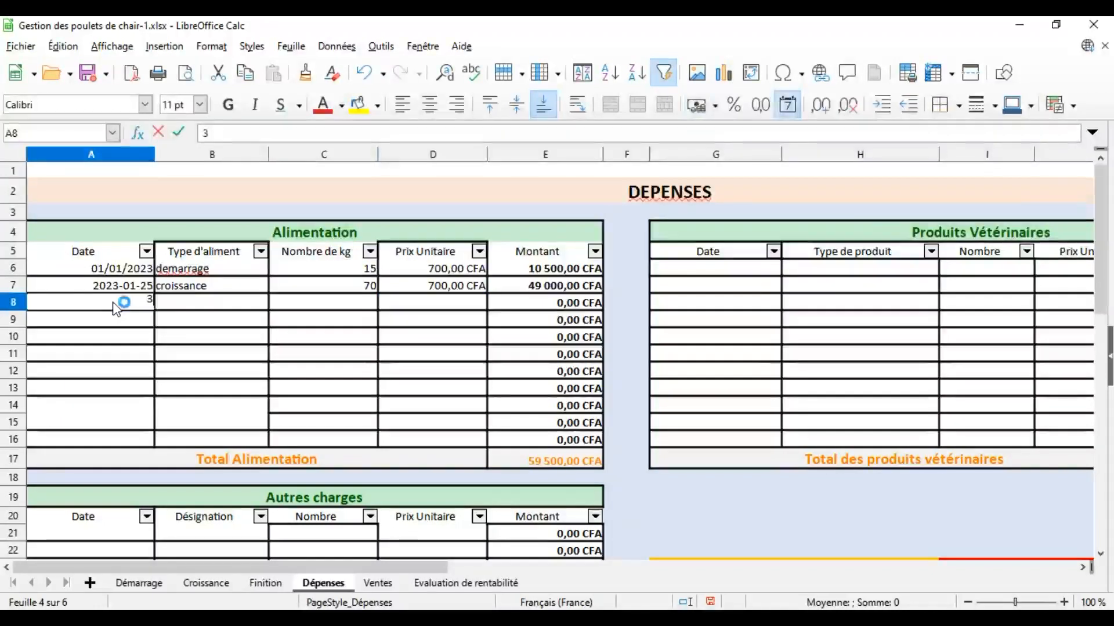
{"action": "type", "text": "1/01/23"}
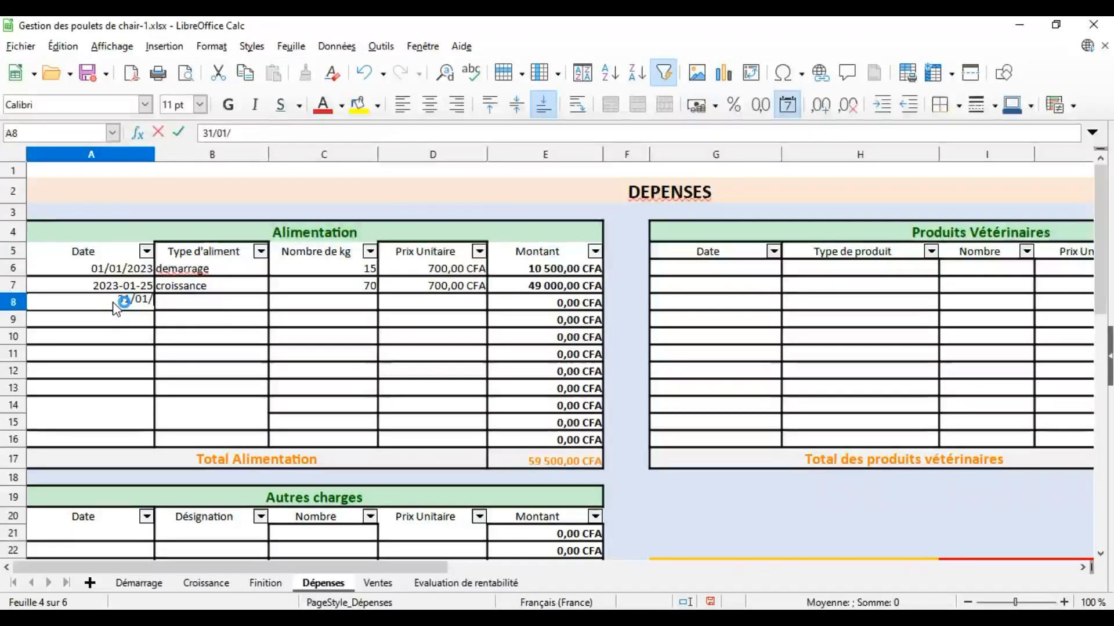
{"action": "key", "text": "Return"}
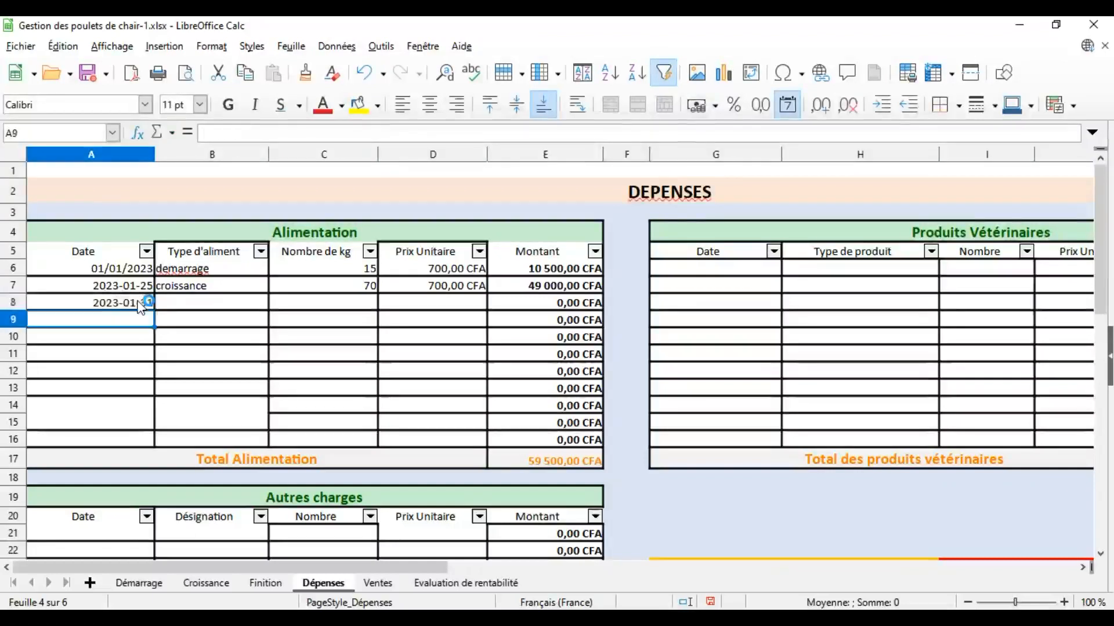
{"action": "left_click", "coordinate": [178, 306]}
{"action": "type", "text": "finition"}
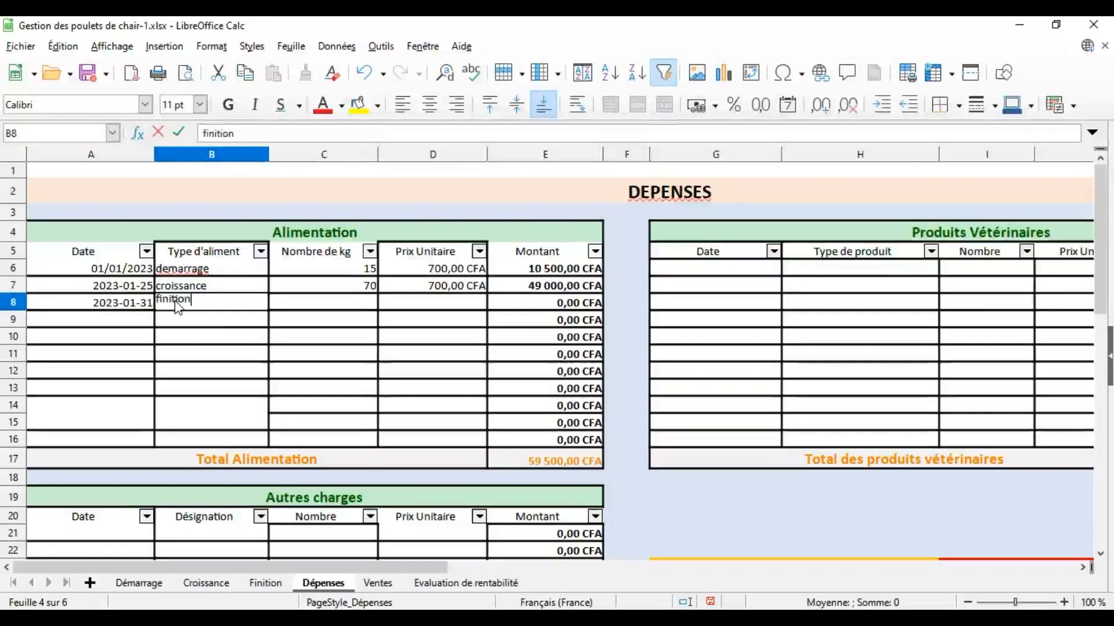
{"action": "key", "text": "Return"}
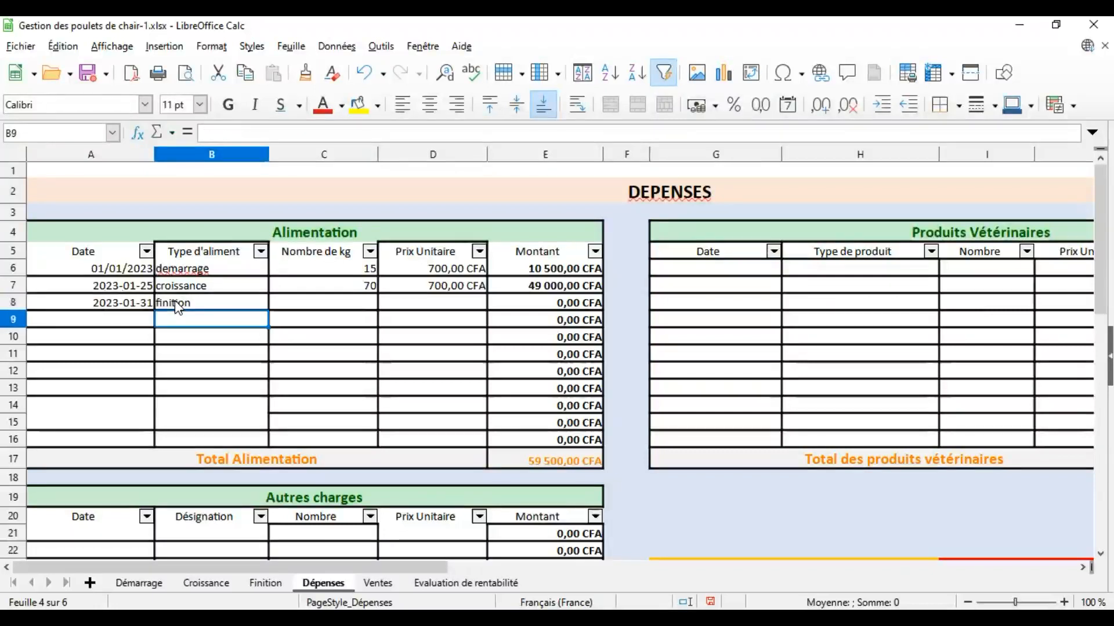
Set the finition feed's quantity to 100 kg and its unit price to 700 CFA.
{"action": "left_click", "coordinate": [323, 305]}
{"action": "type", "text": "100"}
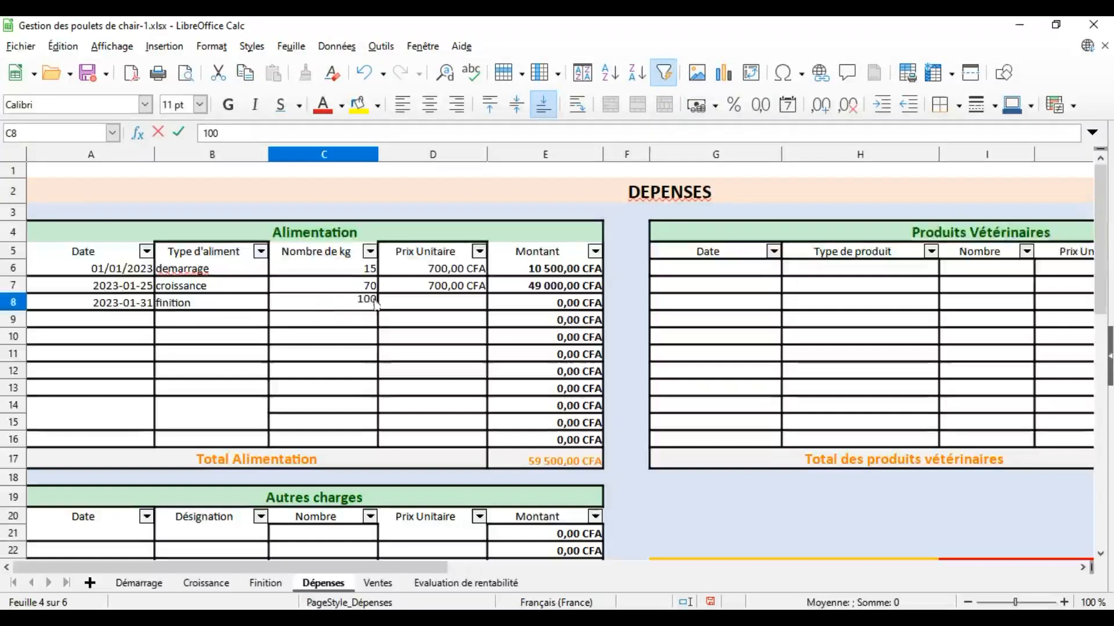
{"action": "key", "text": "Return"}
{"action": "left_click", "coordinate": [430, 304]}
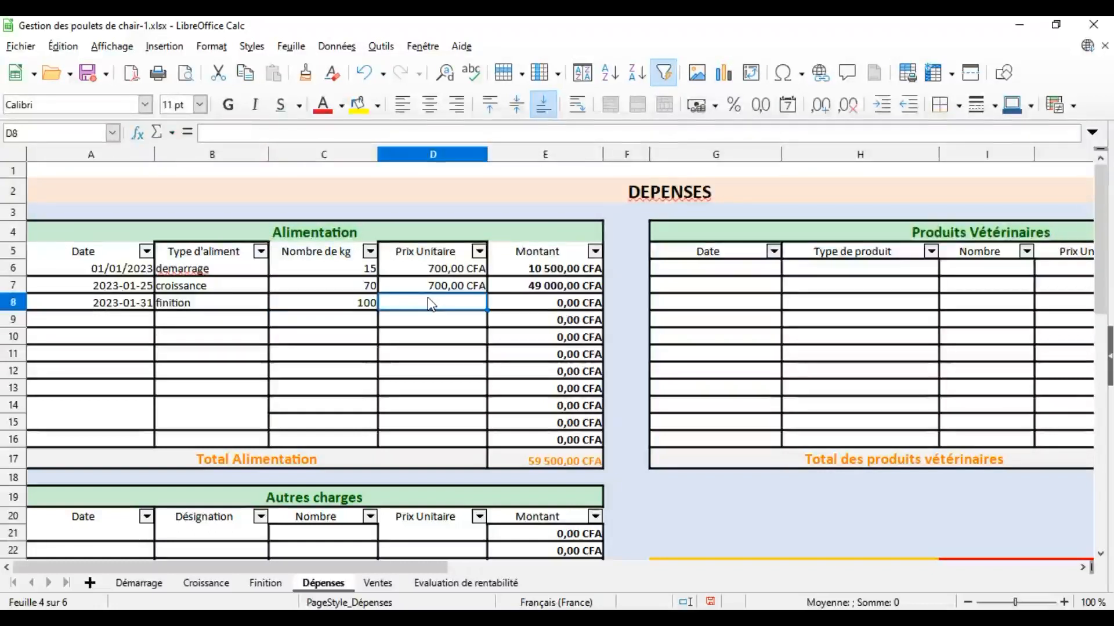
{"action": "type", "text": "700"}
{"action": "key", "text": "Return"}
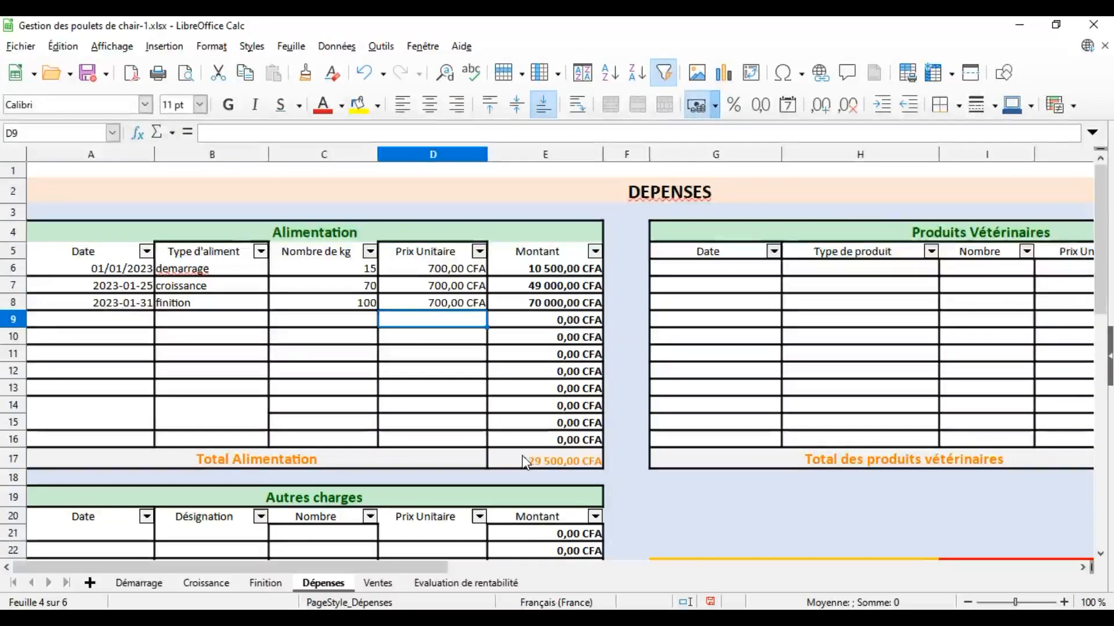
Start the first Produits Vétérinaires row with the date 01/01/2023 and the product type prophylaxie.
{"action": "left_click", "coordinate": [729, 270]}
{"action": "type", "text": "01"}
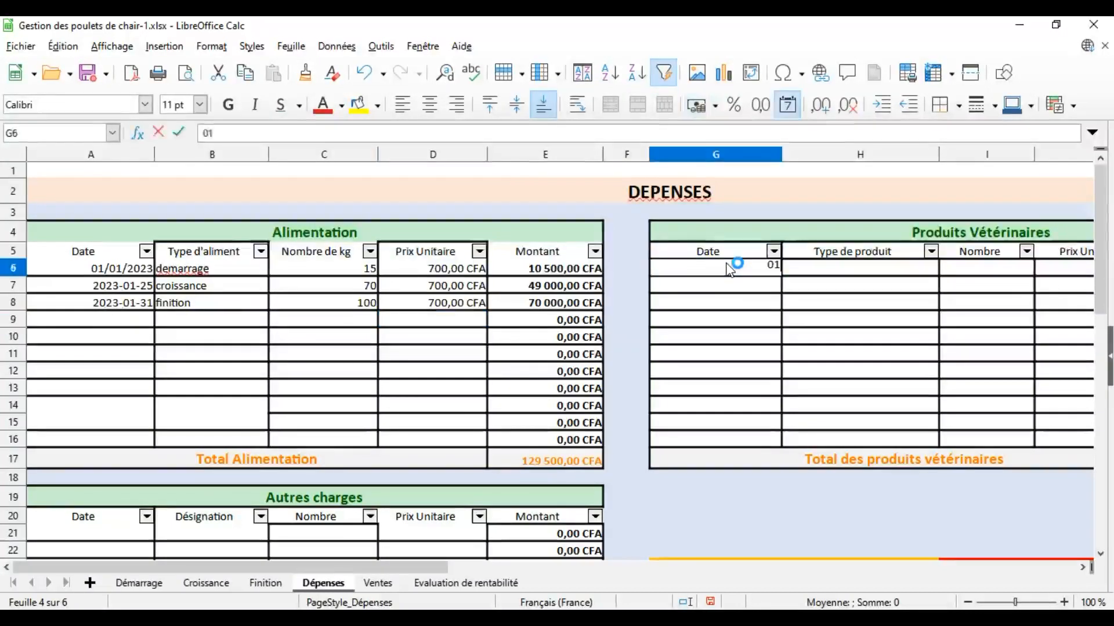
{"action": "type", "text": "/01/"}
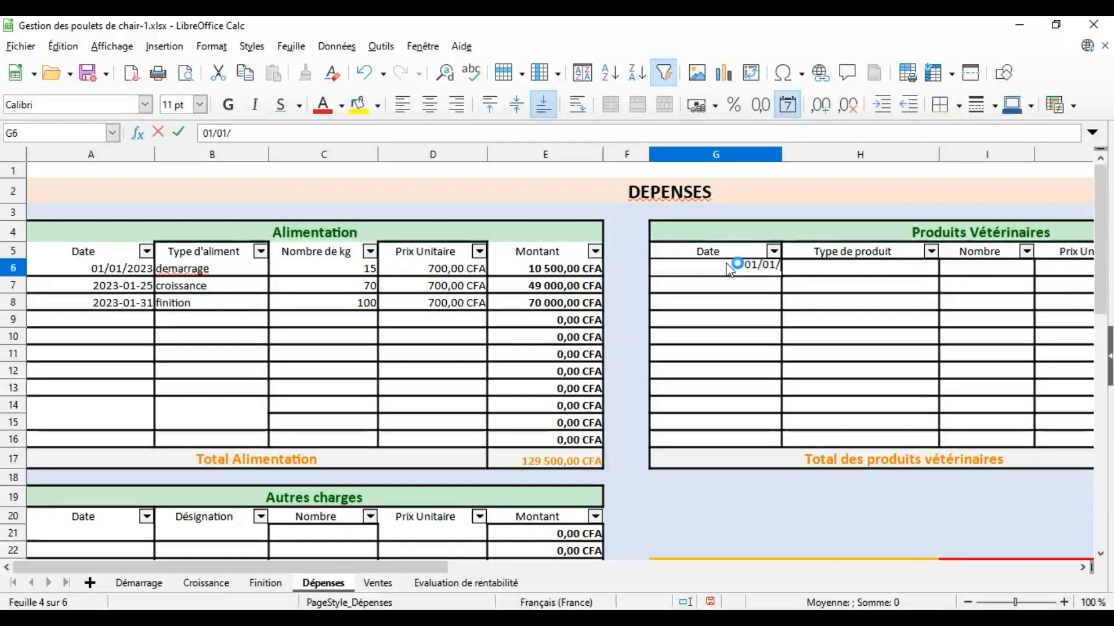
{"action": "type", "text": "2023"}
{"action": "key", "text": "Return"}
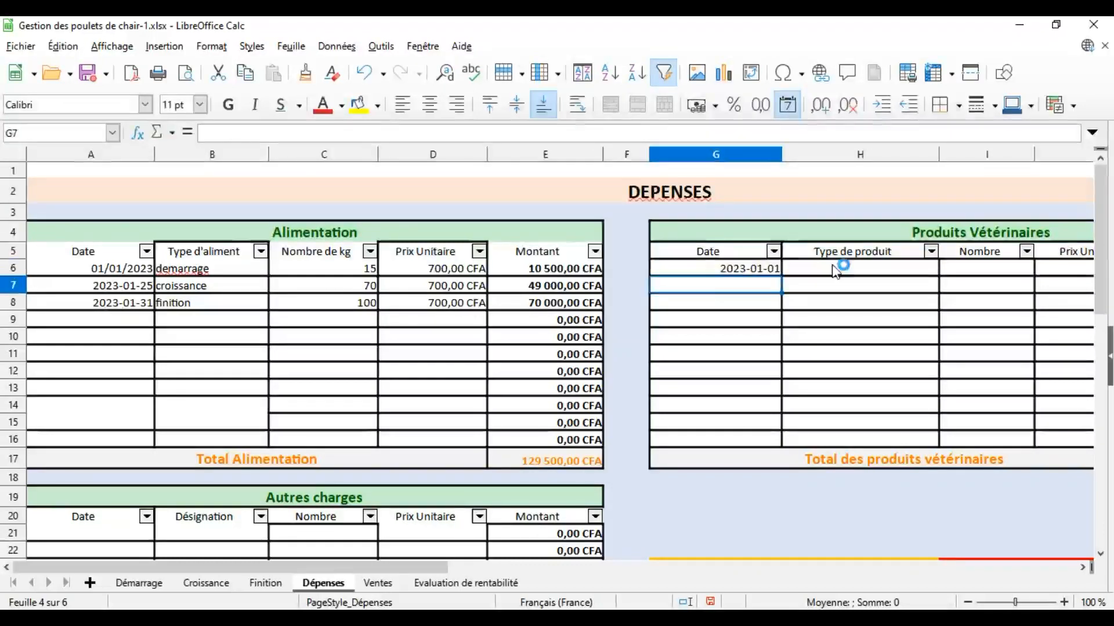
{"action": "left_click", "coordinate": [836, 270]}
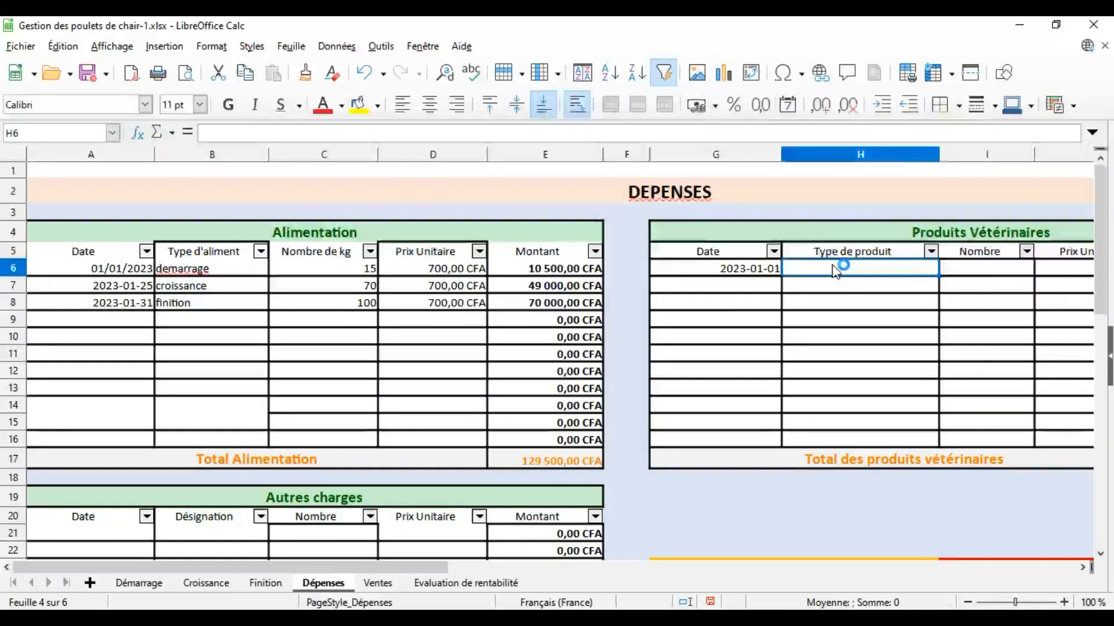
{"action": "type", "text": "prophylaxie"}
{"action": "key", "text": "Return"}
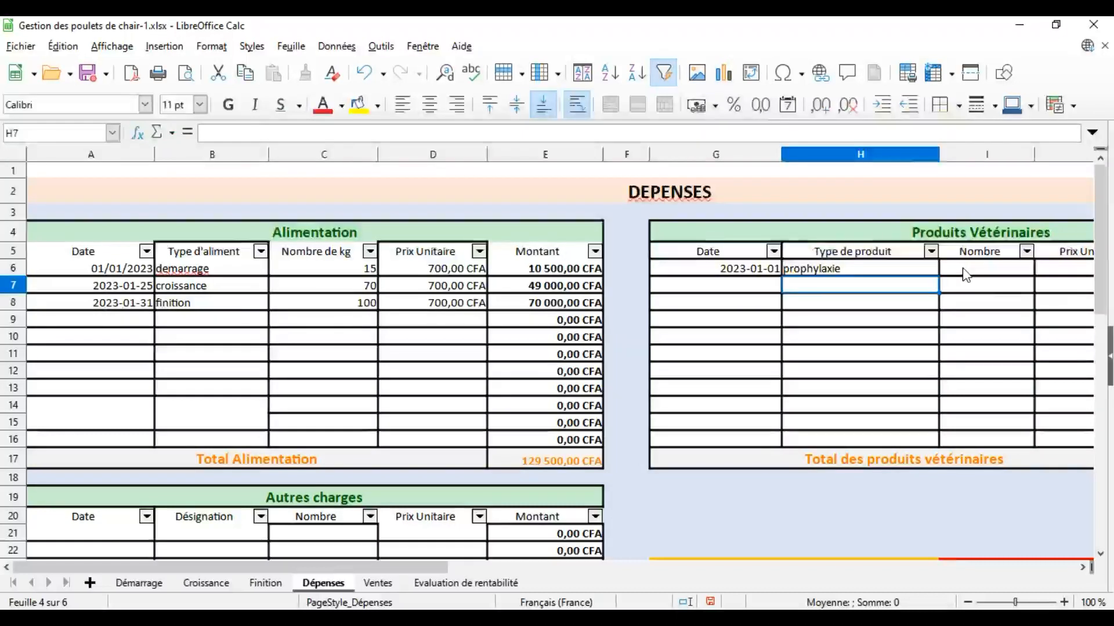
Set the prophylaxie product's number to 5 and its unit price to 2000 CFA.
{"action": "left_click", "coordinate": [980, 275]}
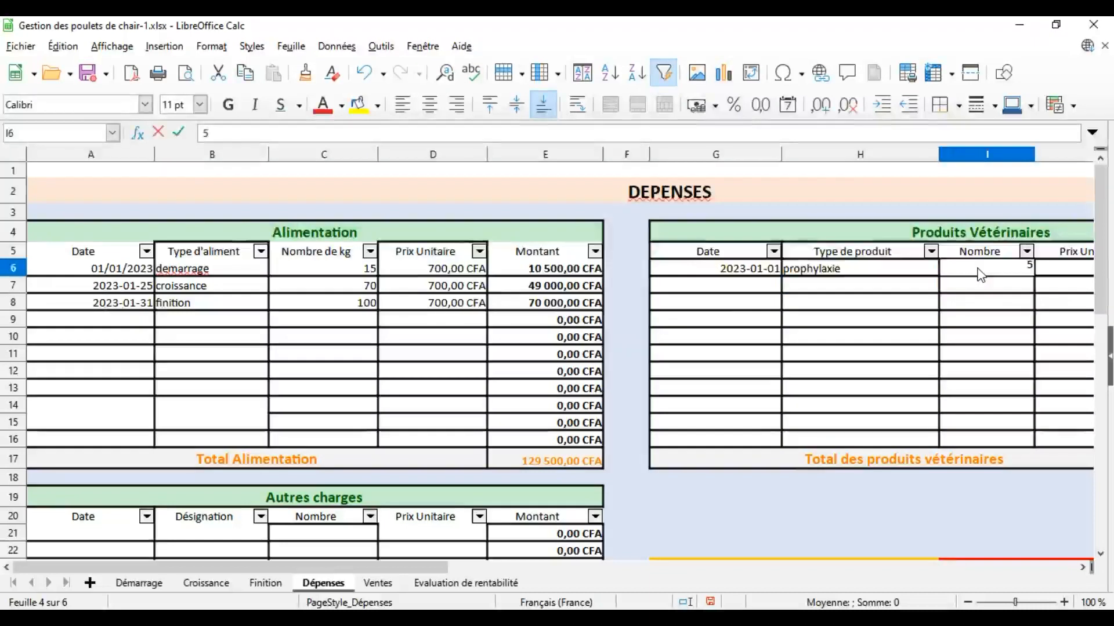
{"action": "type", "text": "5"}
{"action": "left_click", "coordinate": [1050, 273]}
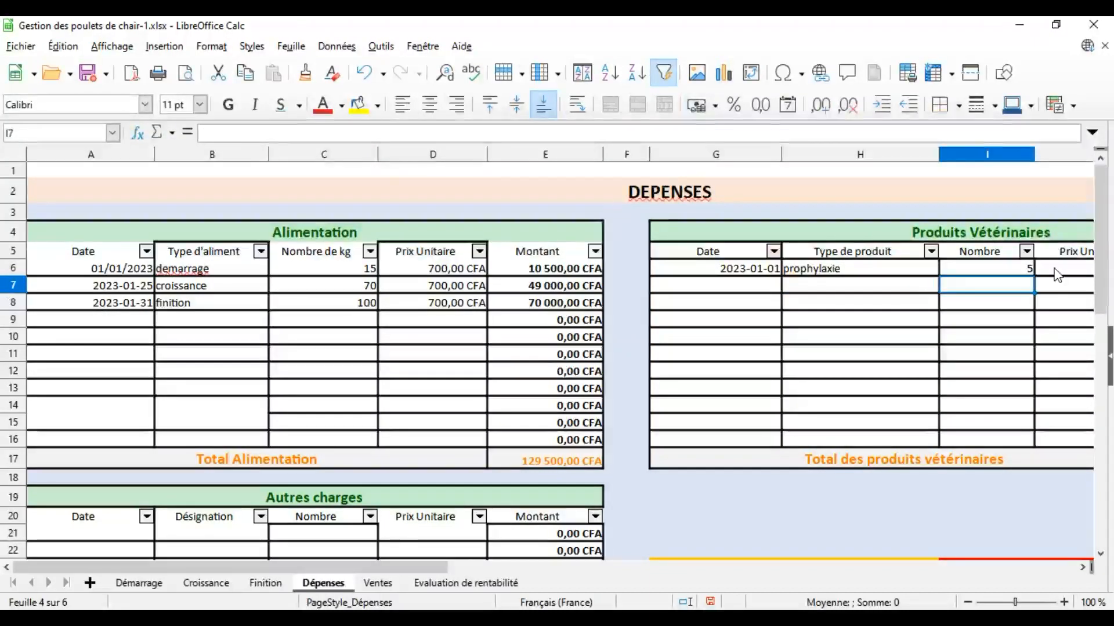
{"action": "type", "text": "2000"}
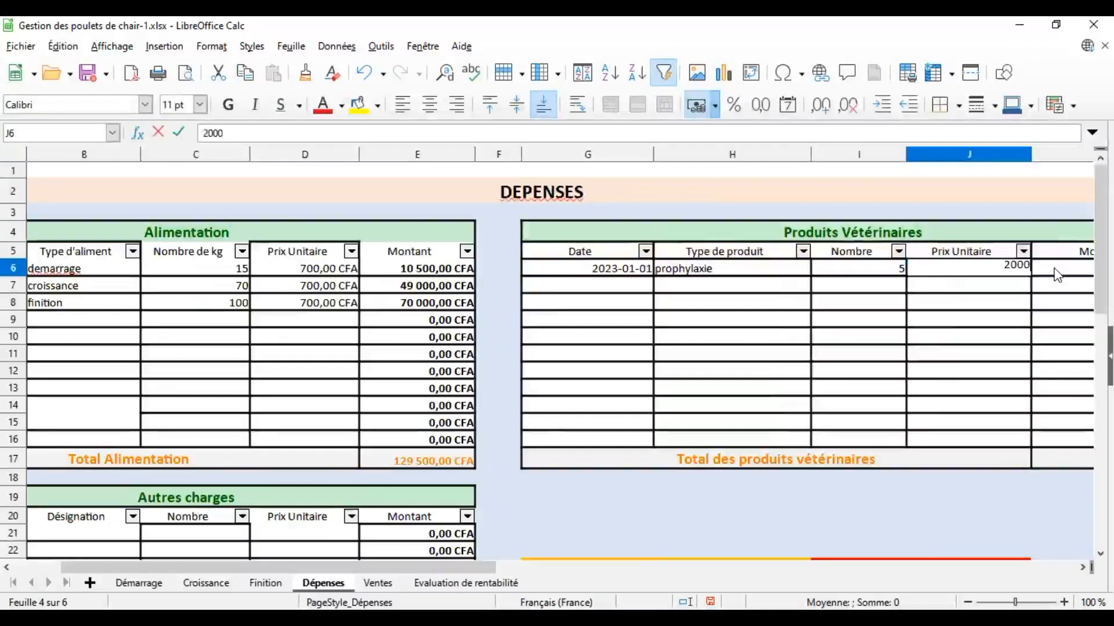
{"action": "key", "text": "Return"}
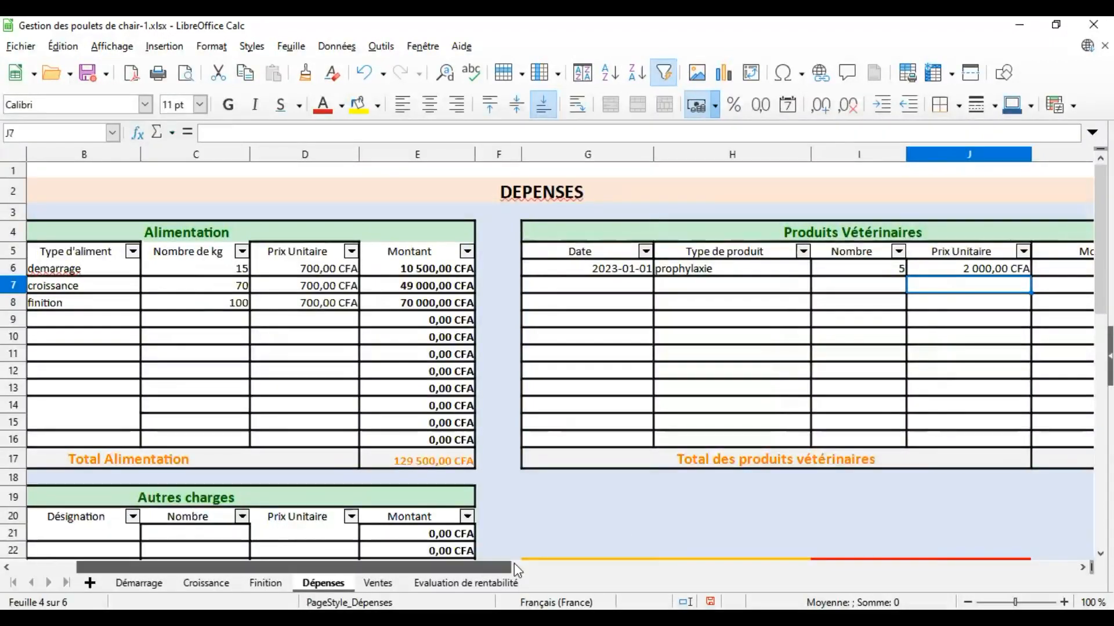
Start the second Produits Vétérinaires row with the date 28/01/23 and the product type déparasitant.
{"action": "left_click_drag", "start_coordinate": [471, 570], "coordinate": [528, 566]}
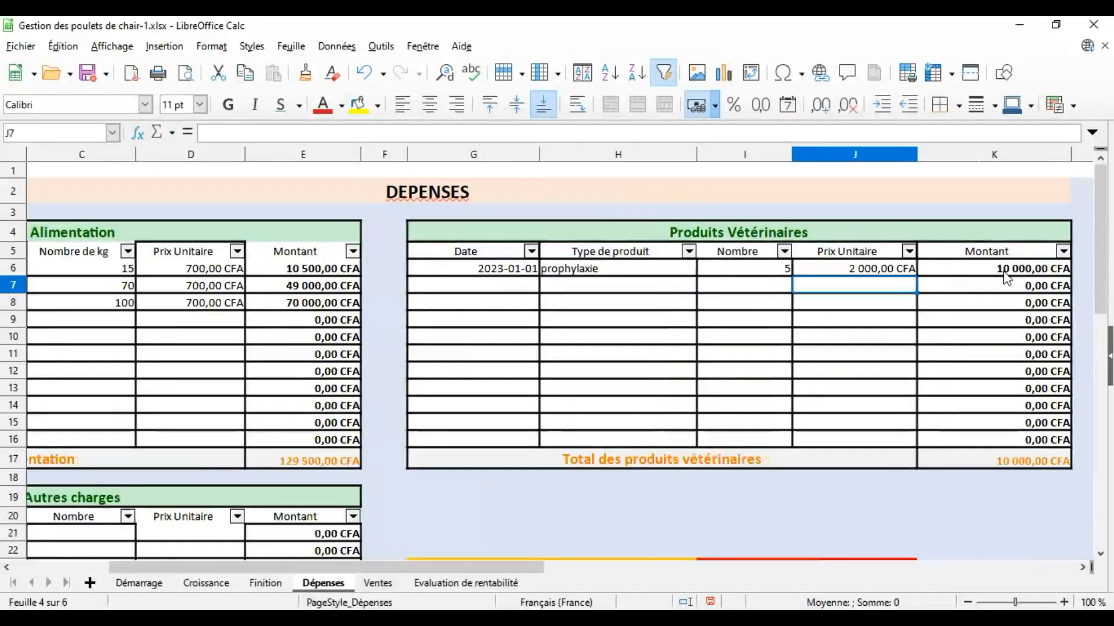
{"action": "left_click", "coordinate": [502, 288]}
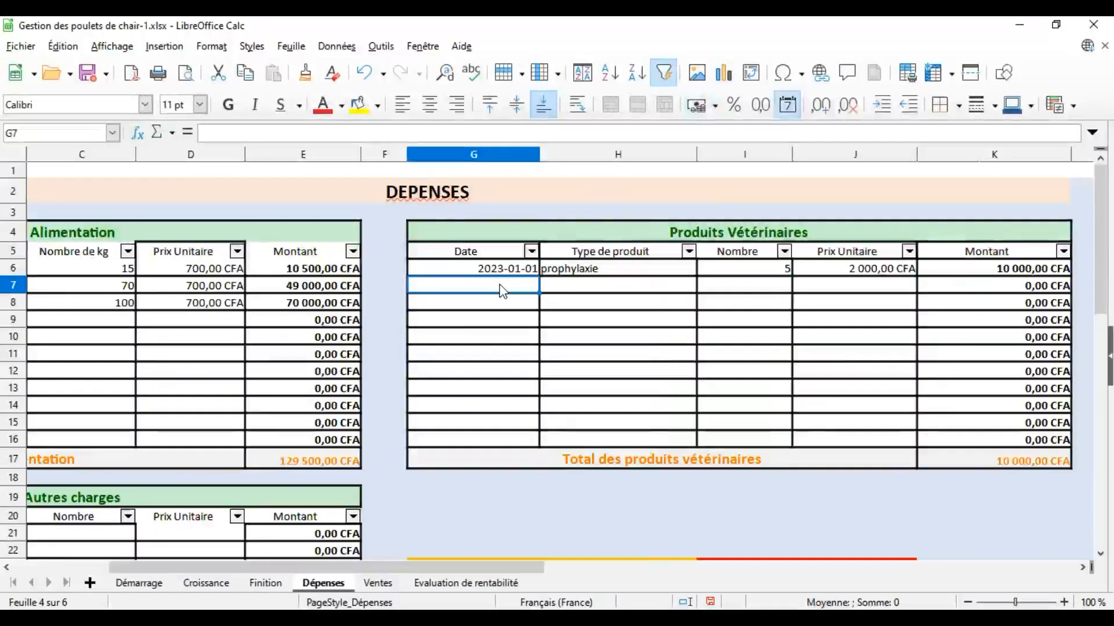
{"action": "type", "text": "28/01/23"}
{"action": "key", "text": "Return"}
{"action": "left_click", "coordinate": [587, 288]}
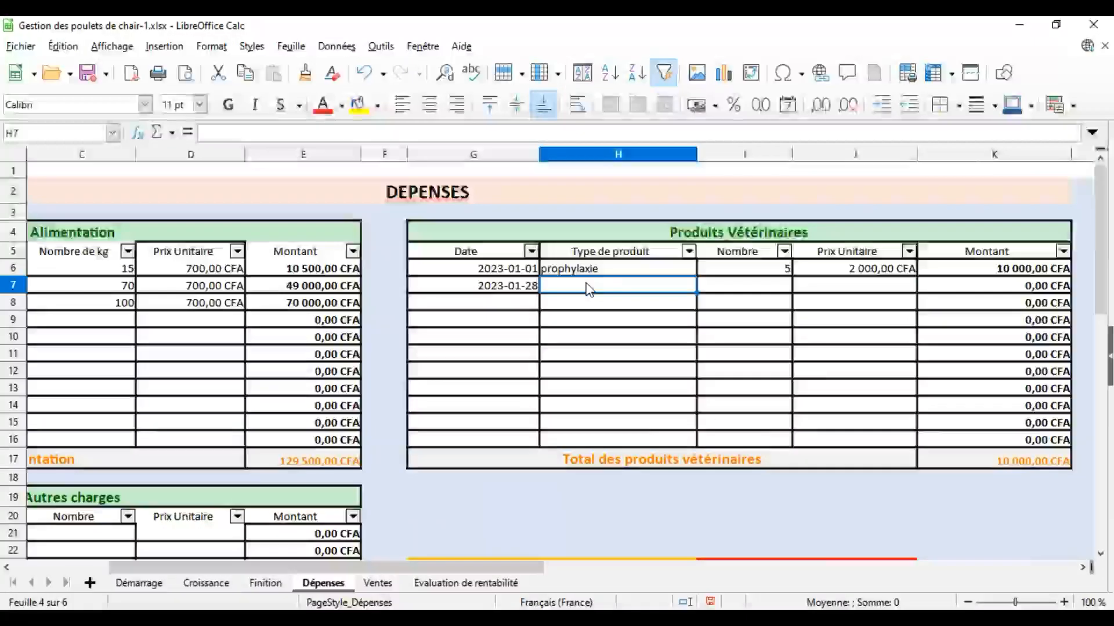
{"action": "type", "text": "dé"}
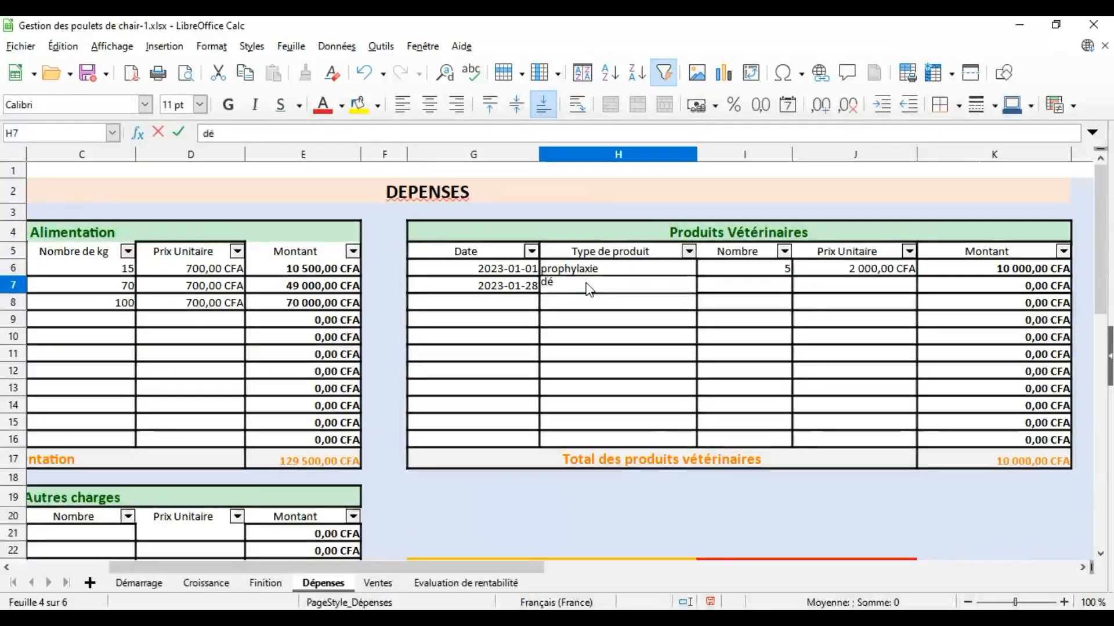
{"action": "type", "text": "paras"}
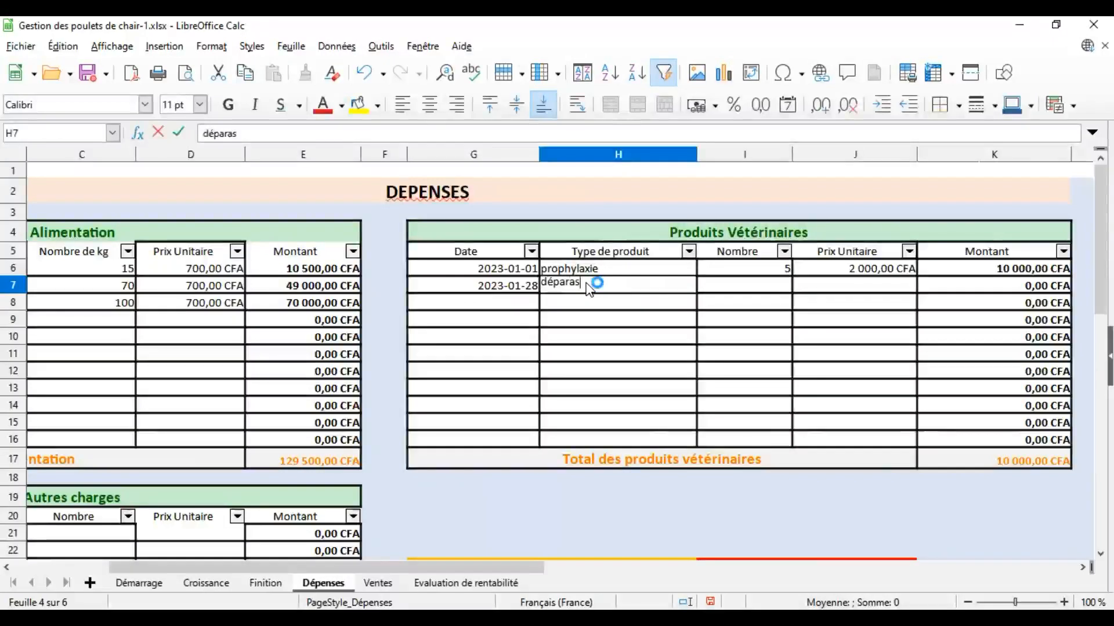
{"action": "type", "text": "itant"}
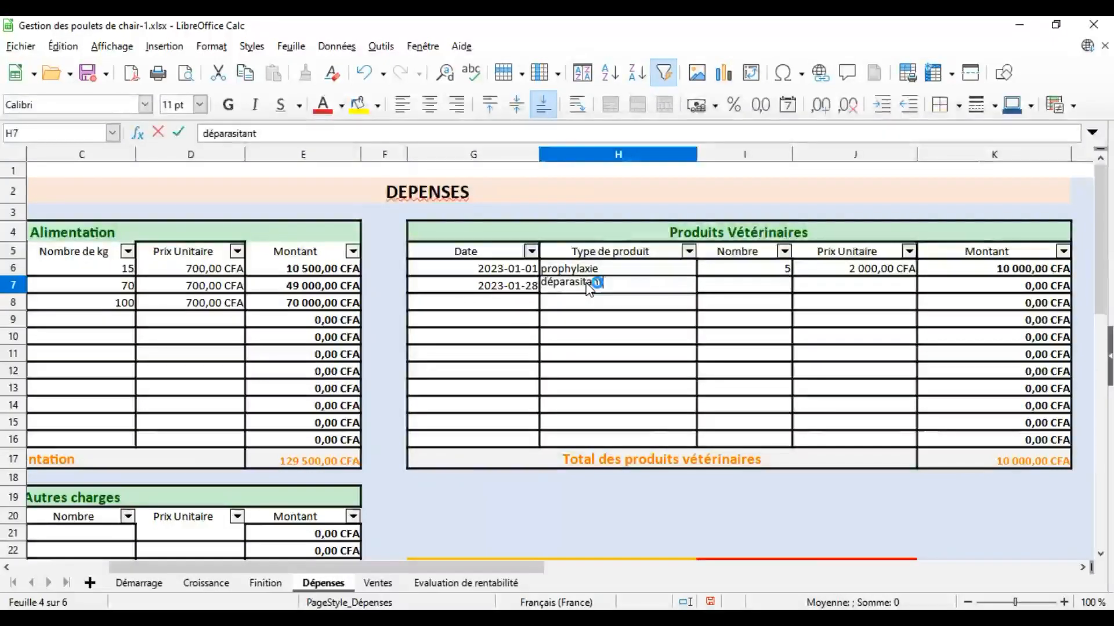
{"action": "key", "text": "Return"}
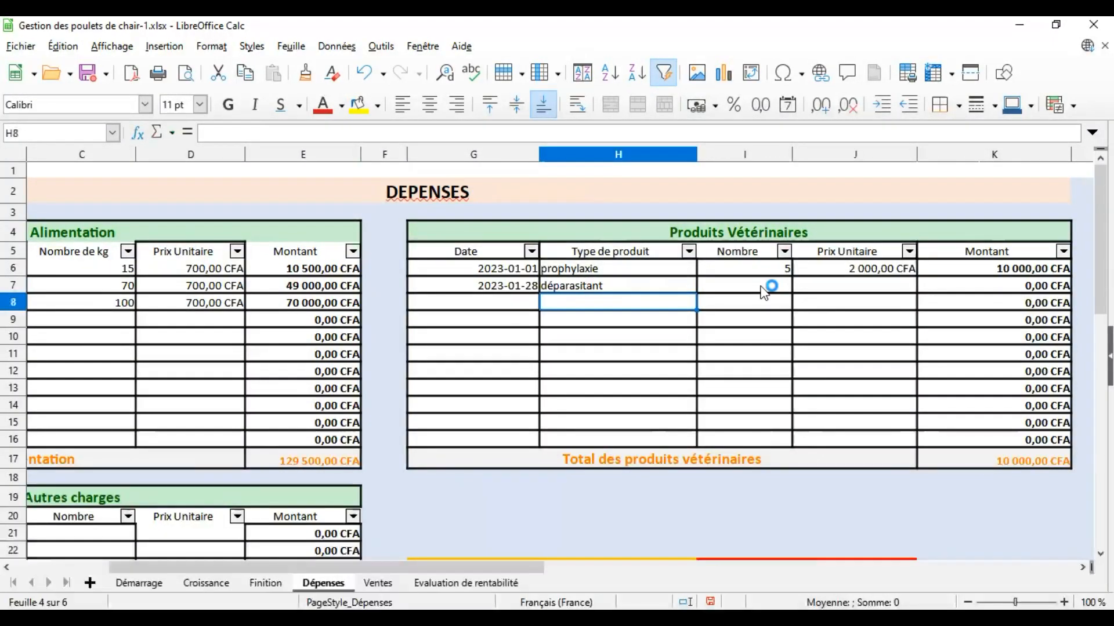
Set the déparasitant product's number to 10 and its unit price to 2000 CFA.
{"action": "left_click", "coordinate": [762, 286]}
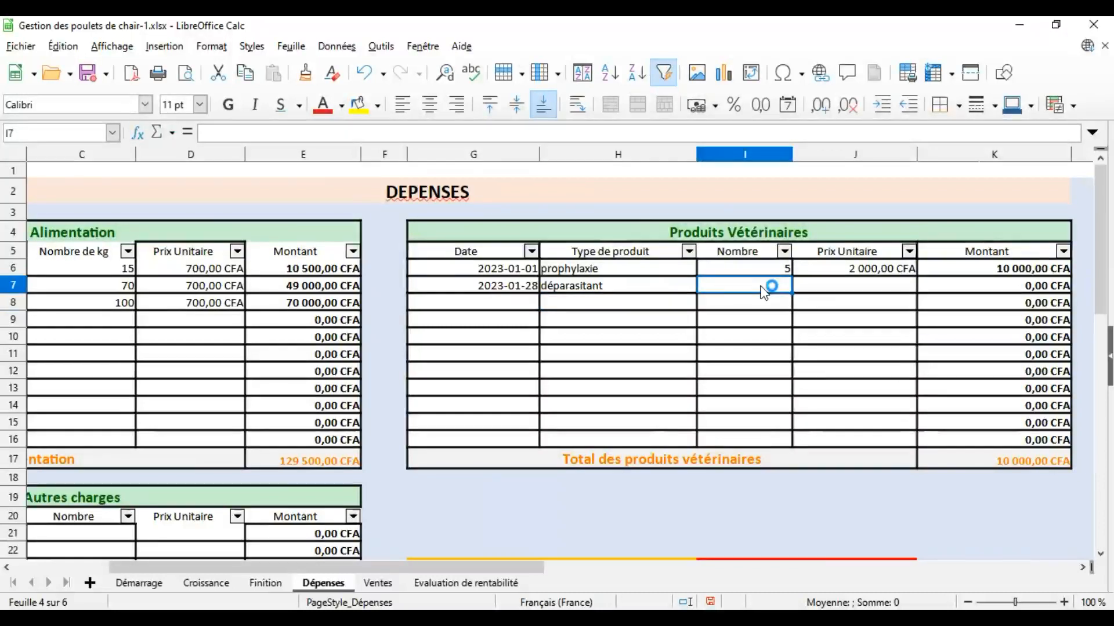
{"action": "type", "text": "10"}
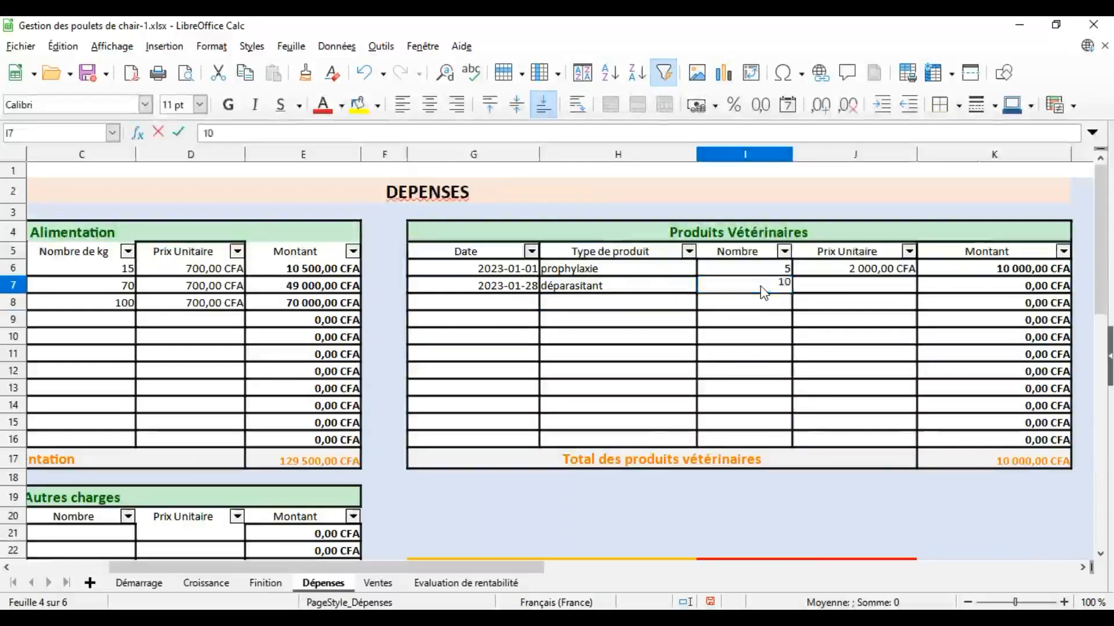
{"action": "left_click", "coordinate": [833, 290]}
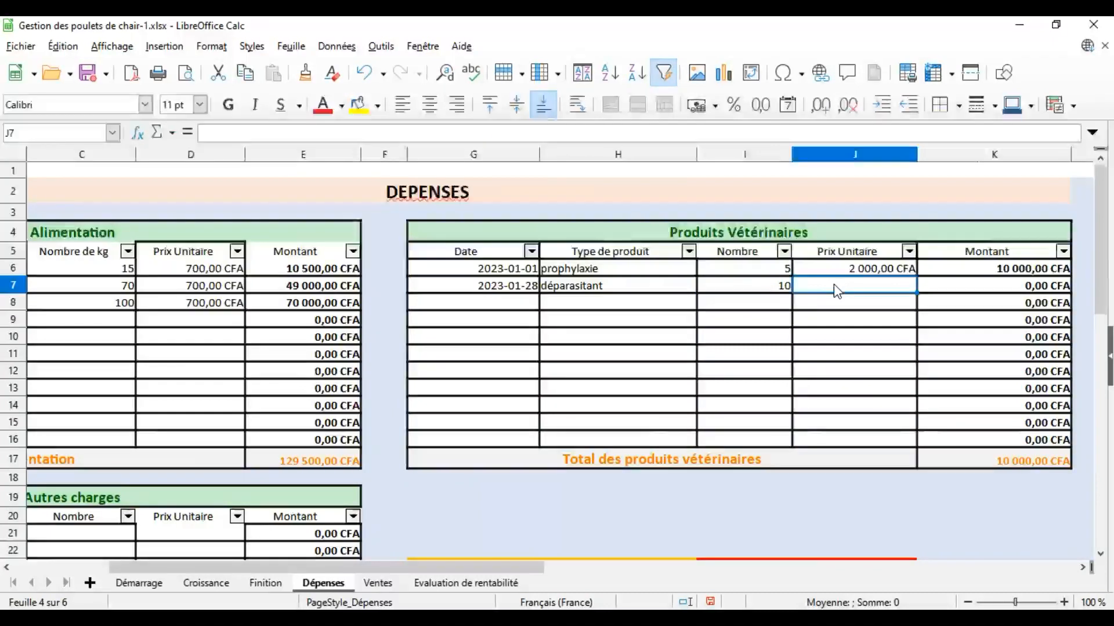
{"action": "type", "text": "2000"}
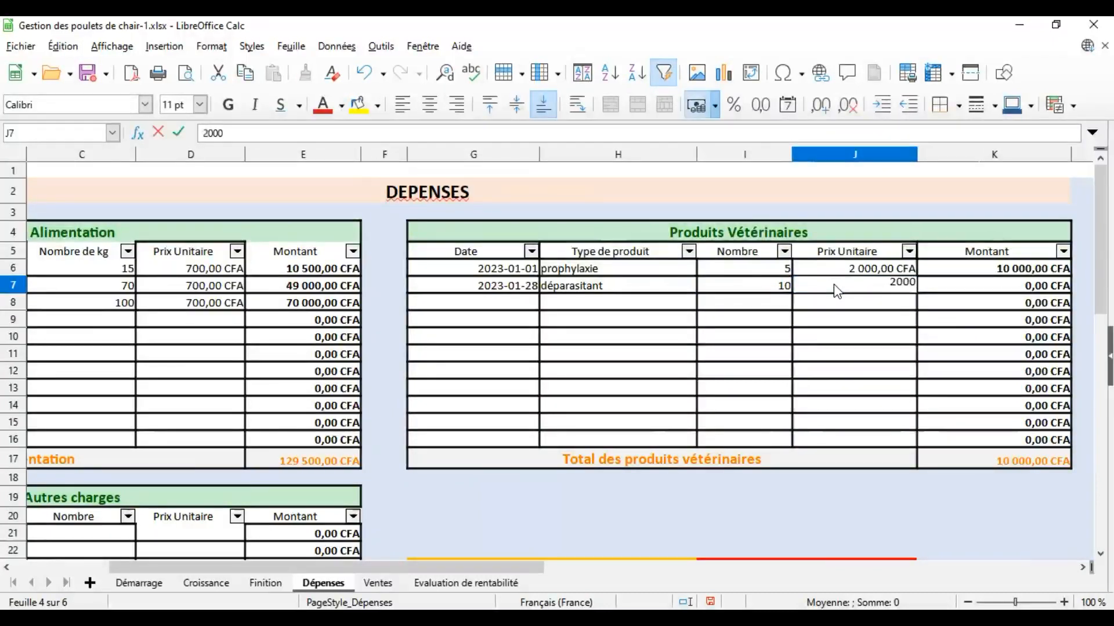
{"action": "key", "text": "Return"}
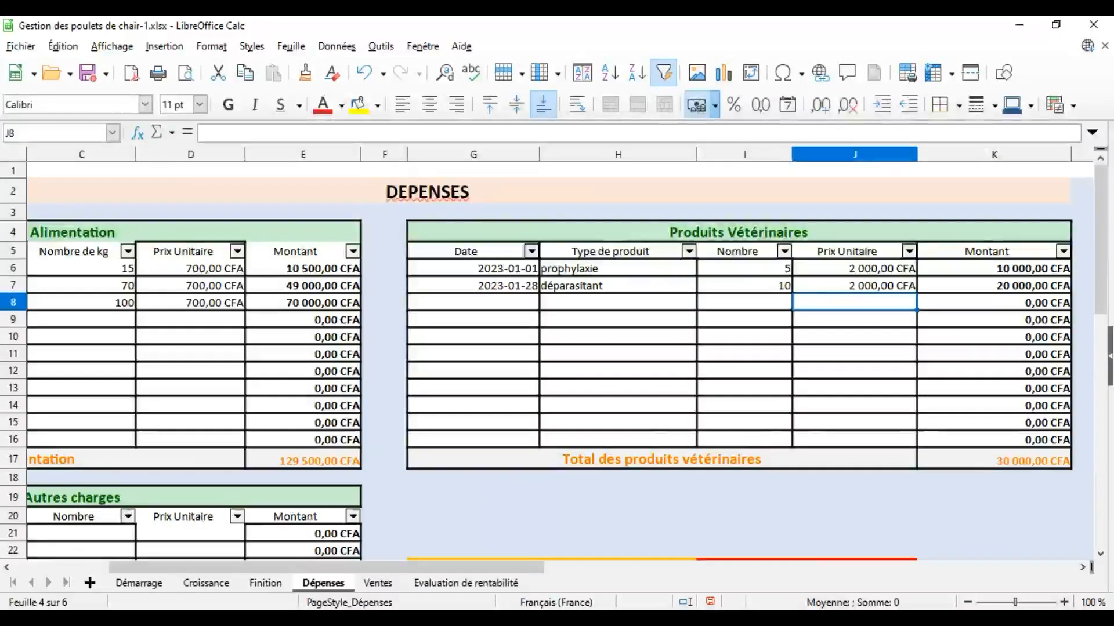
Fill the second Autres charges row with the date 01/01/2023 and the designation deplacement.
{"action": "left_click_drag", "start_coordinate": [1100, 243], "coordinate": [1100, 384]}
{"action": "left_click_drag", "start_coordinate": [504, 566], "coordinate": [399, 555]}
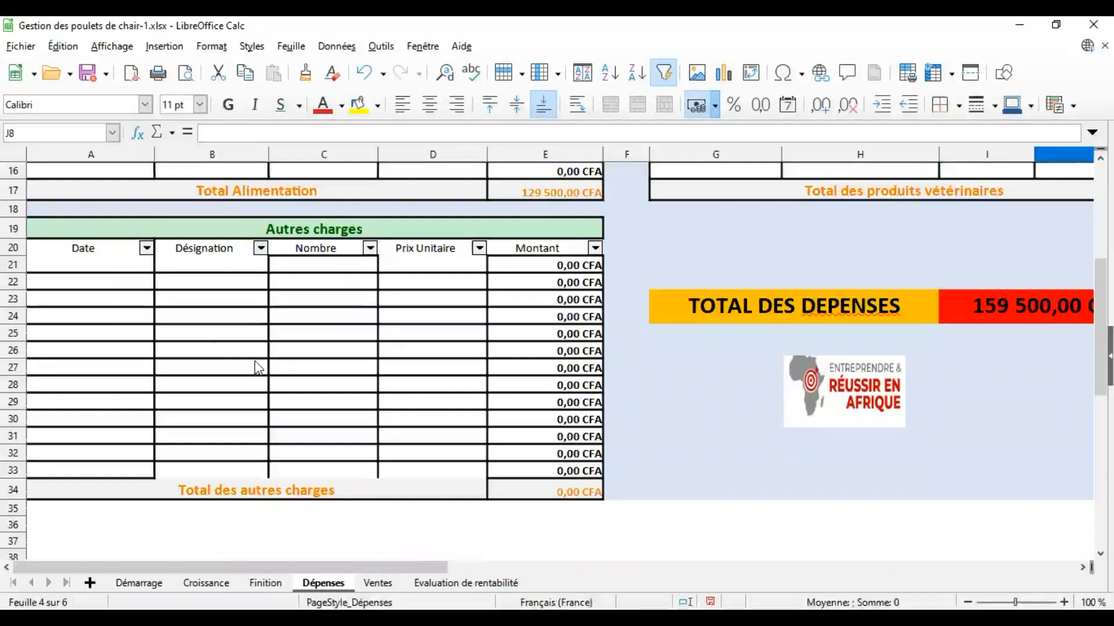
{"action": "left_click", "coordinate": [124, 281]}
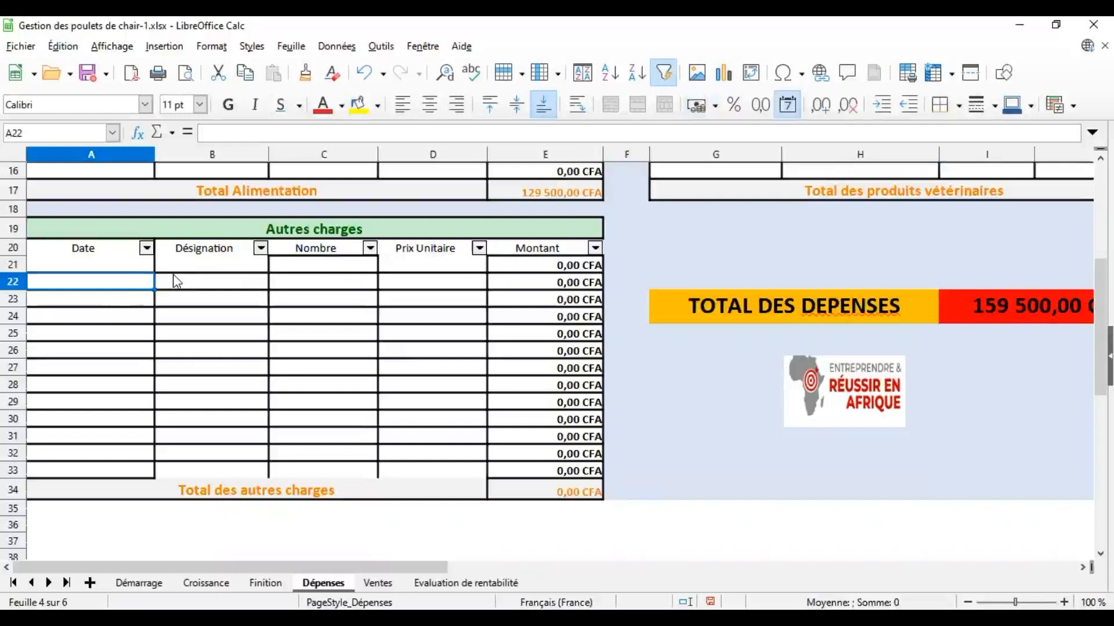
{"action": "type", "text": "01/01/2023"}
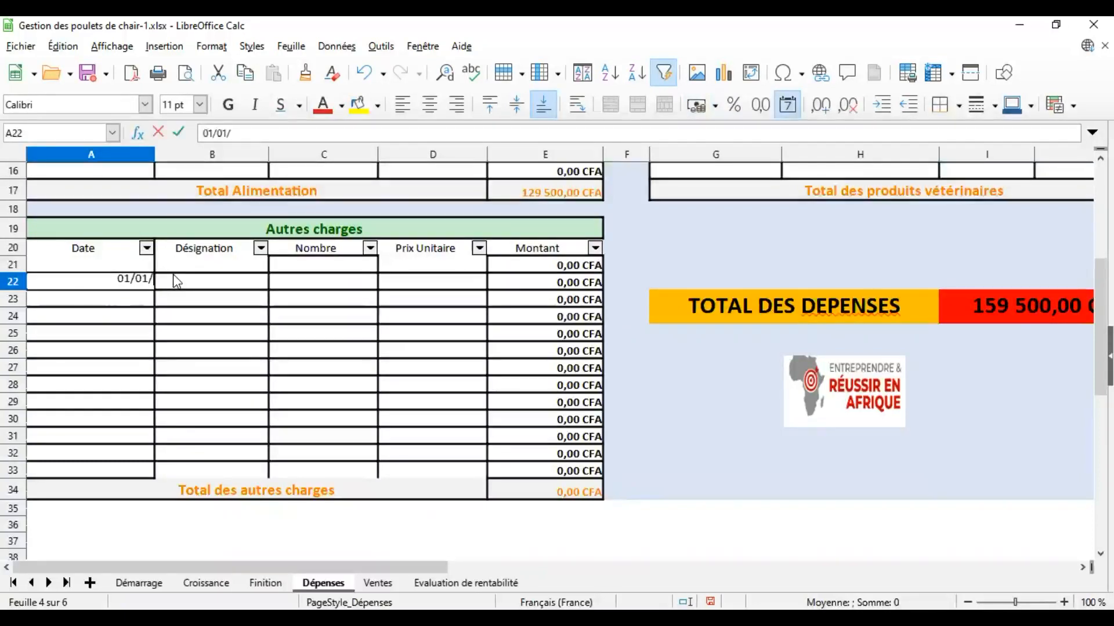
{"action": "key", "text": "Return"}
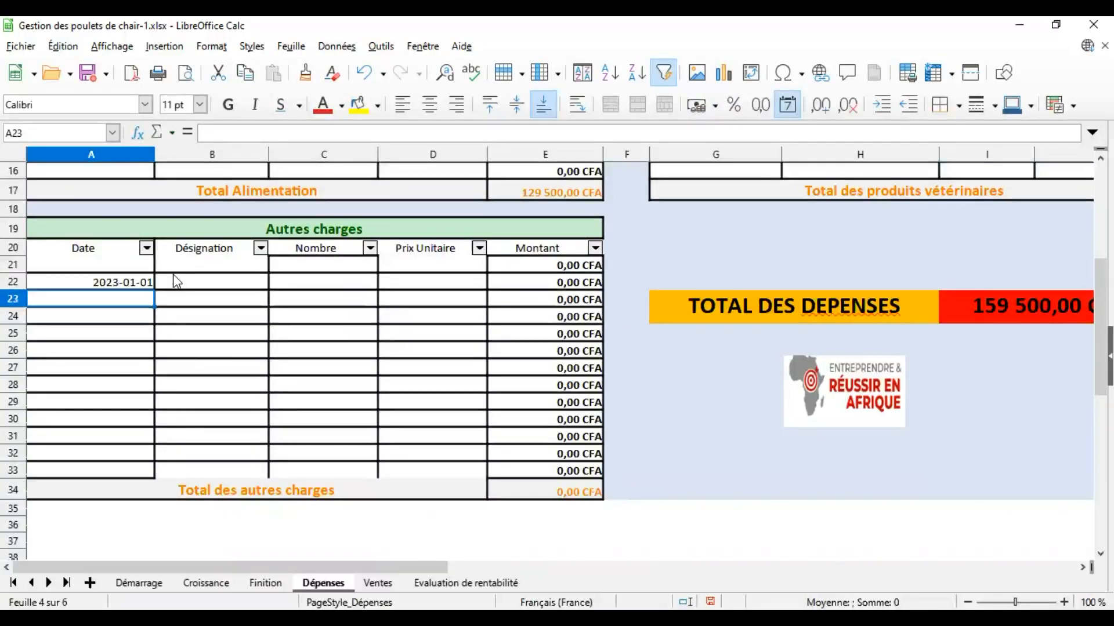
{"action": "left_click", "coordinate": [197, 282]}
{"action": "type", "text": "deplace"}
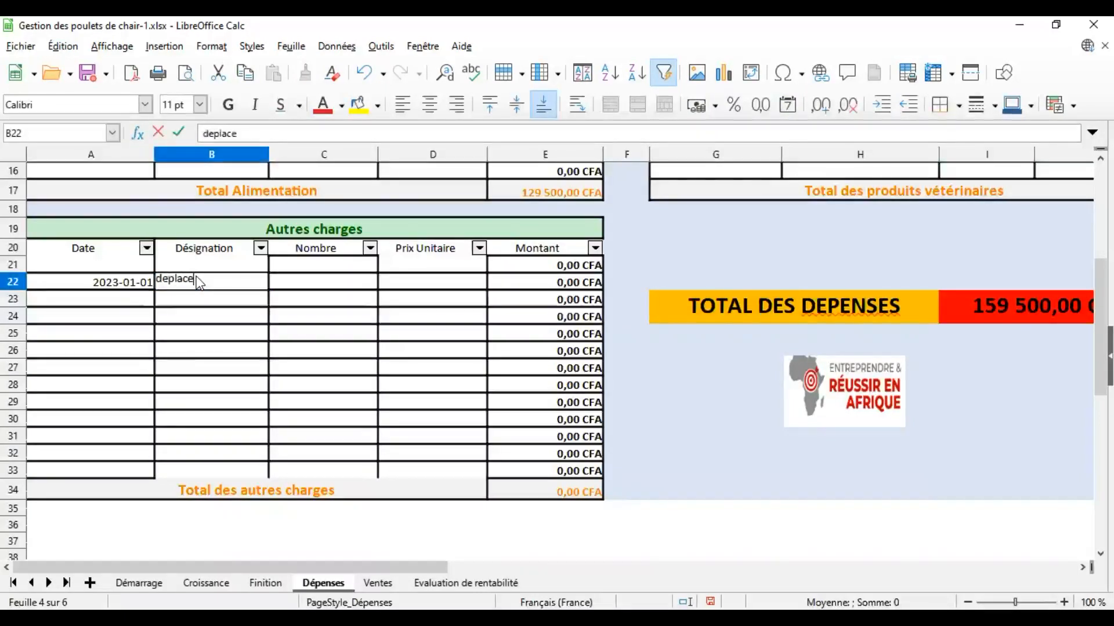
{"action": "type", "text": "ment"}
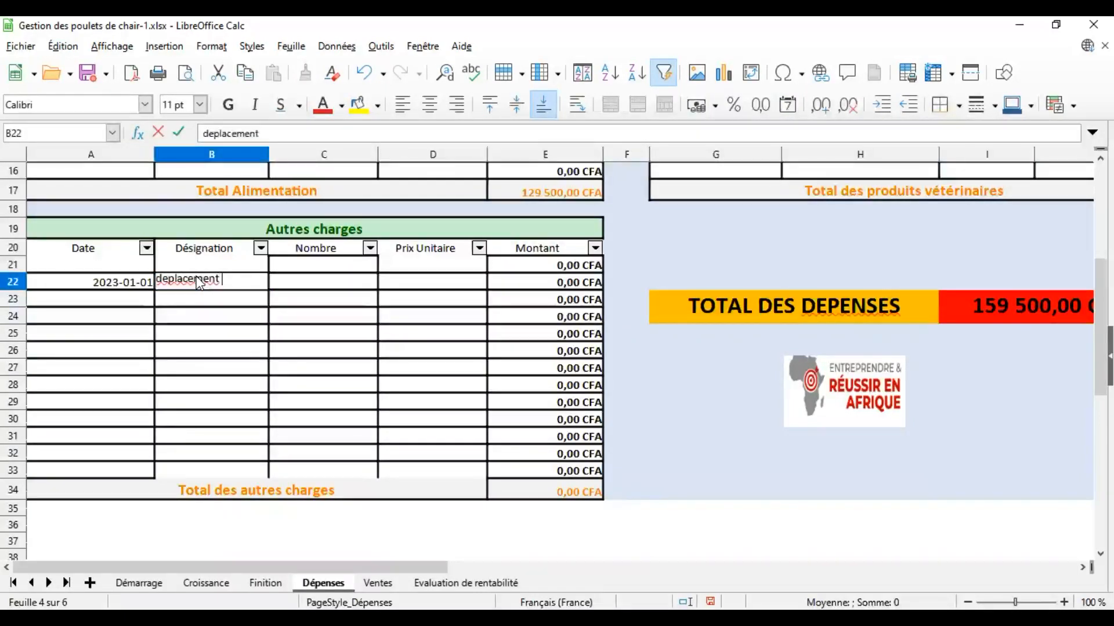
{"action": "left_click", "coordinate": [301, 286]}
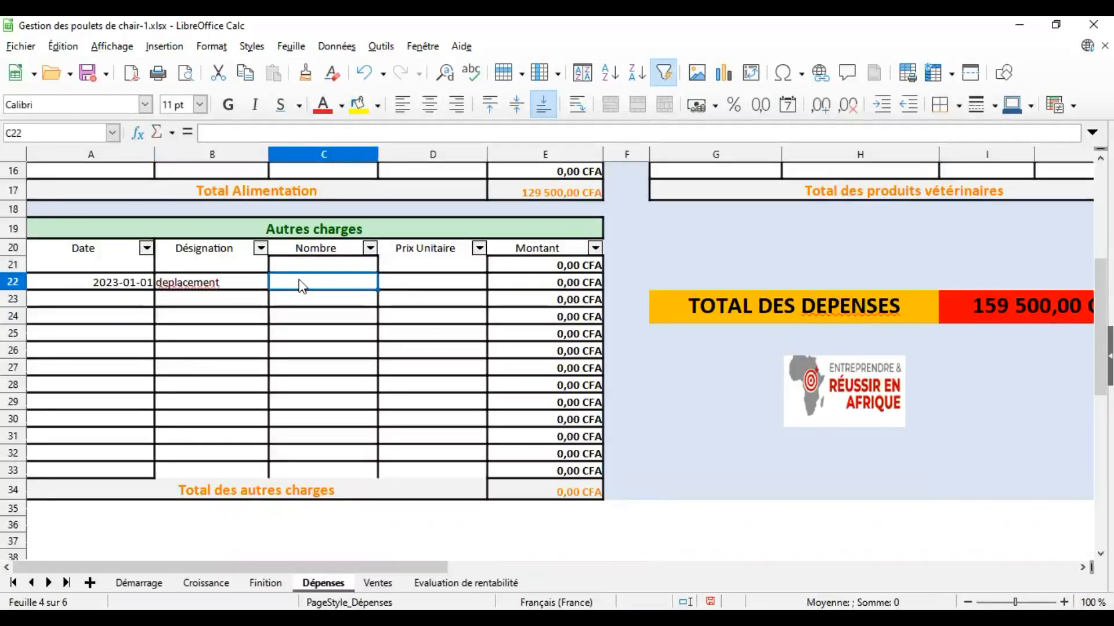
Fill the empty first Autres charges row with the date 01/01/2023 and the designation deplacement.
{"action": "left_click", "coordinate": [121, 266]}
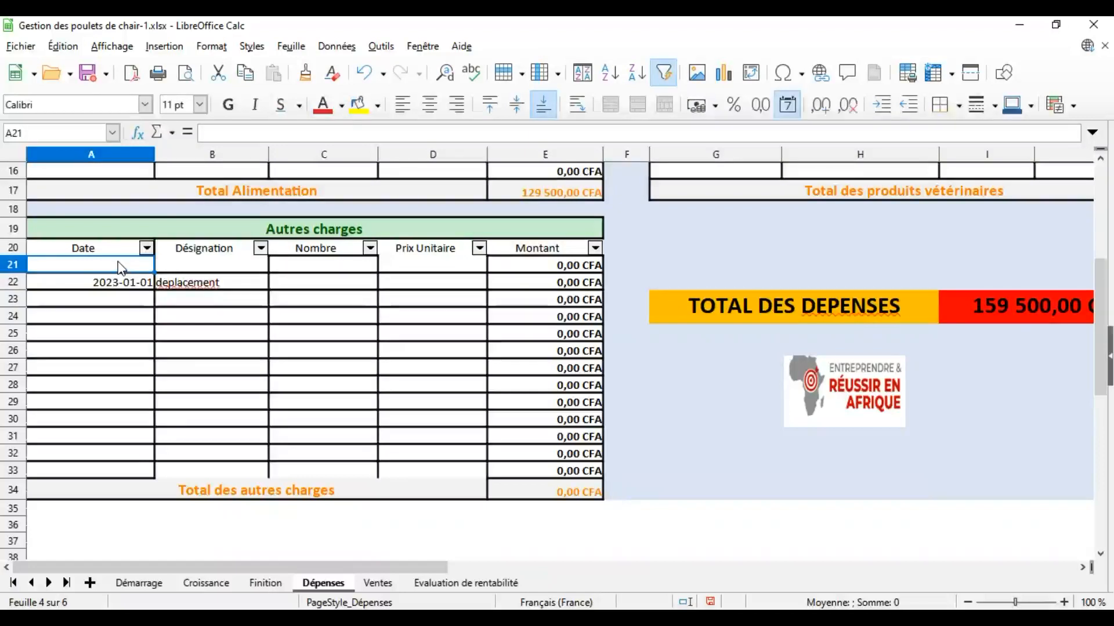
{"action": "type", "text": "01/01/"}
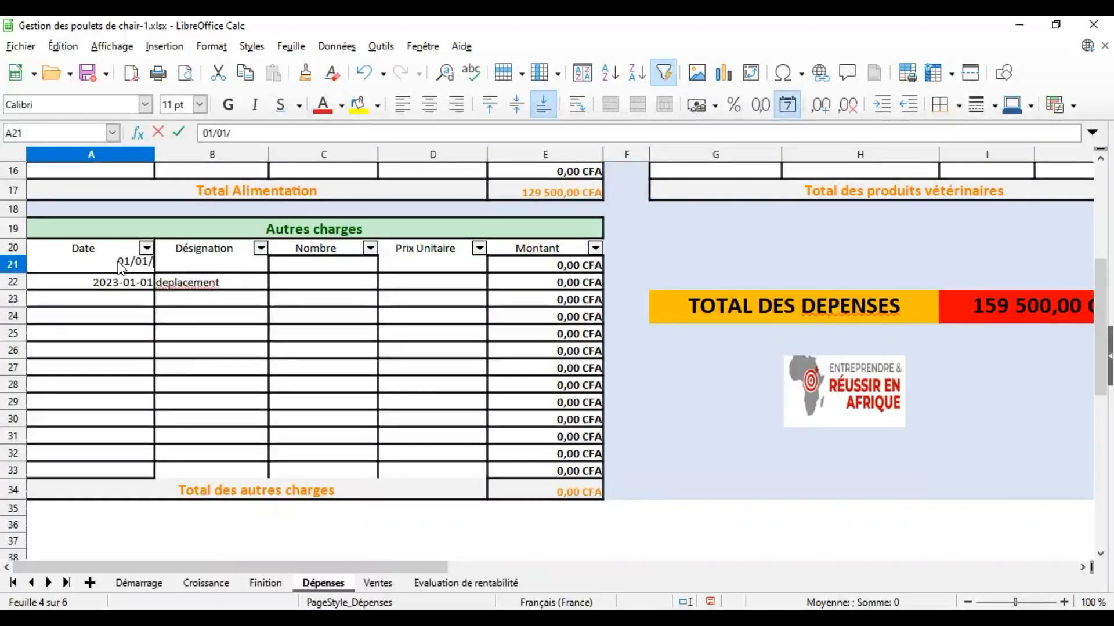
{"action": "type", "text": "2023"}
{"action": "key", "text": "Return"}
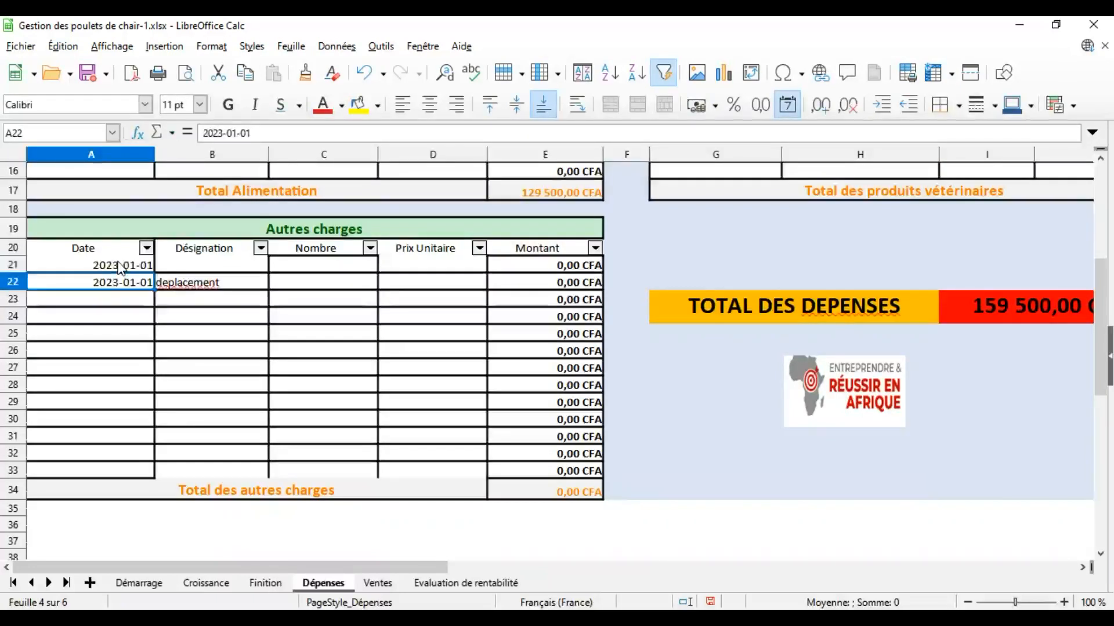
{"action": "left_click", "coordinate": [192, 255]}
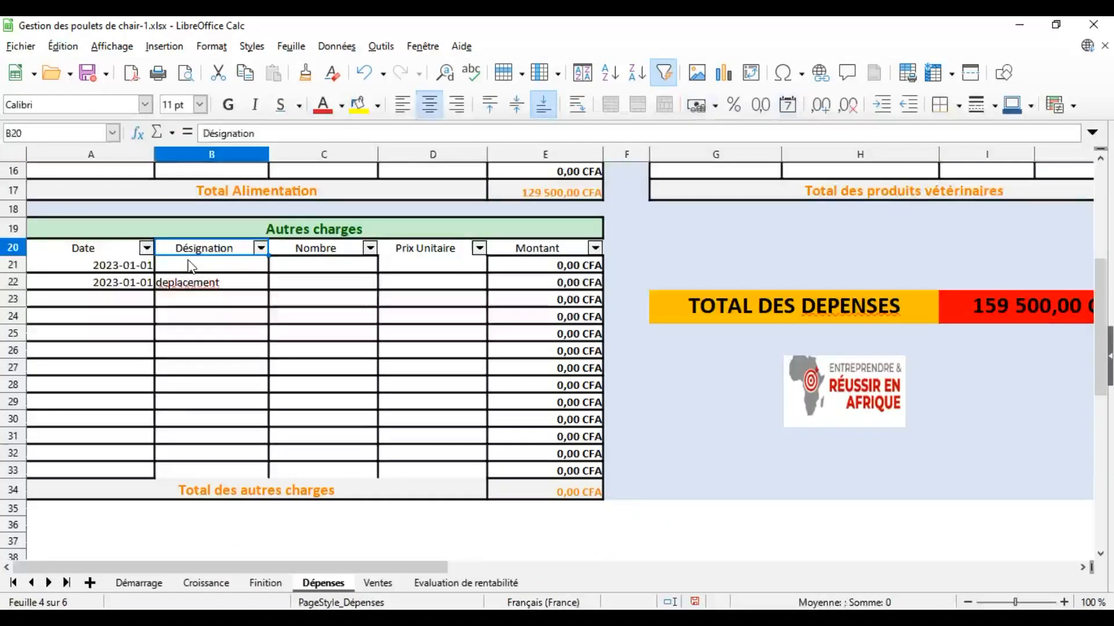
{"action": "left_click", "coordinate": [191, 265]}
{"action": "type", "text": "deplace"}
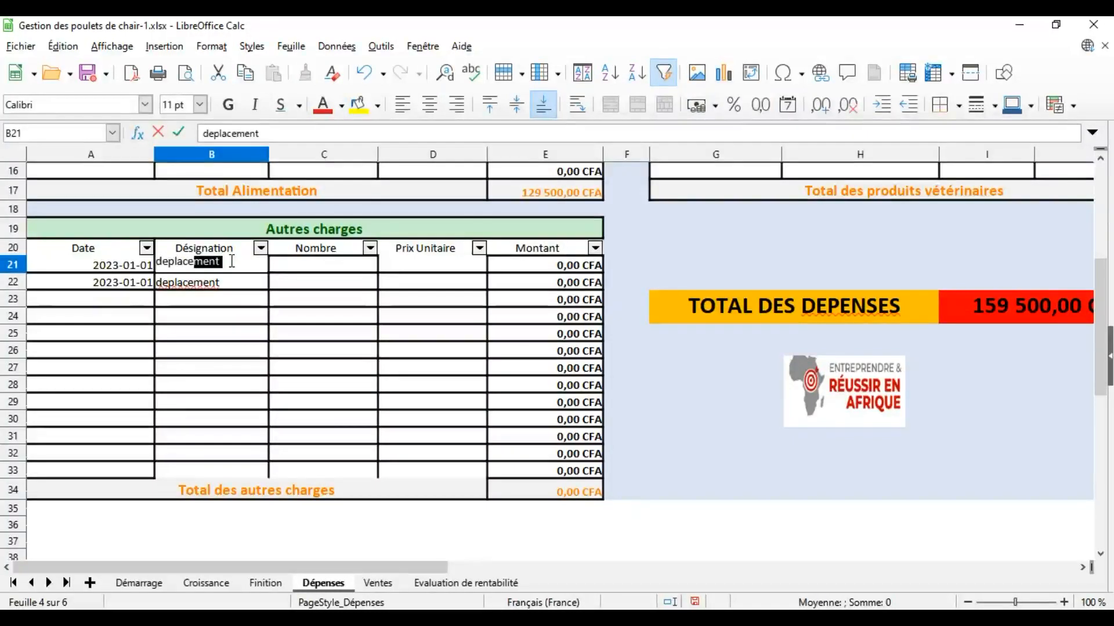
{"action": "key", "text": "Return"}
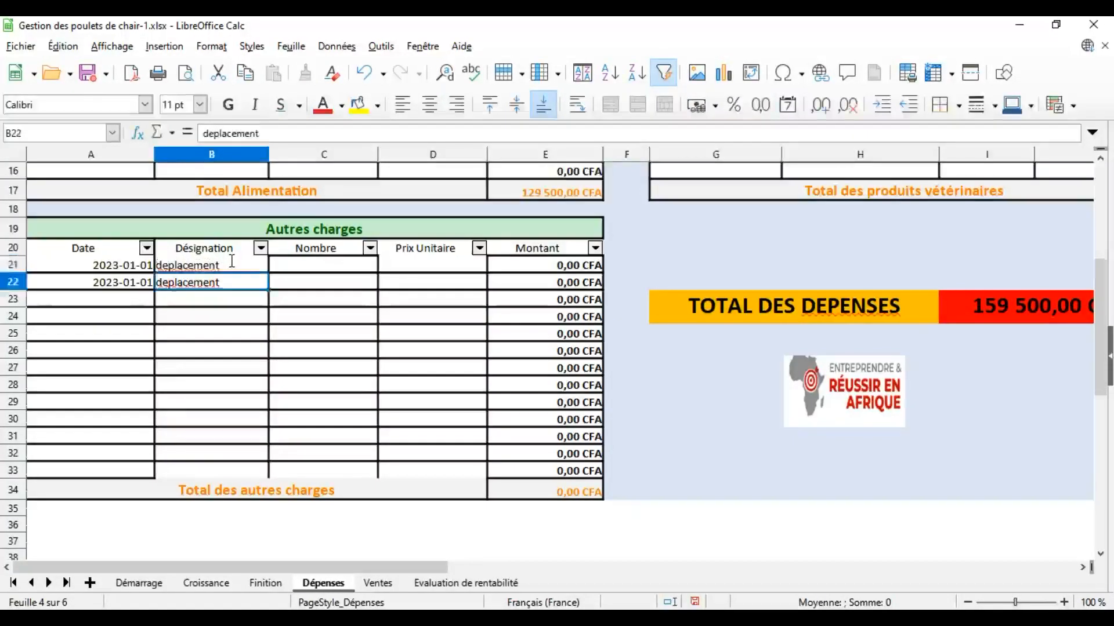
Set the first Autres charges row's number to 2 and its unit price to 2000 CFA.
{"action": "left_click", "coordinate": [331, 266]}
{"action": "type", "text": "2"}
{"action": "key", "text": "Return"}
{"action": "left_click", "coordinate": [392, 270]}
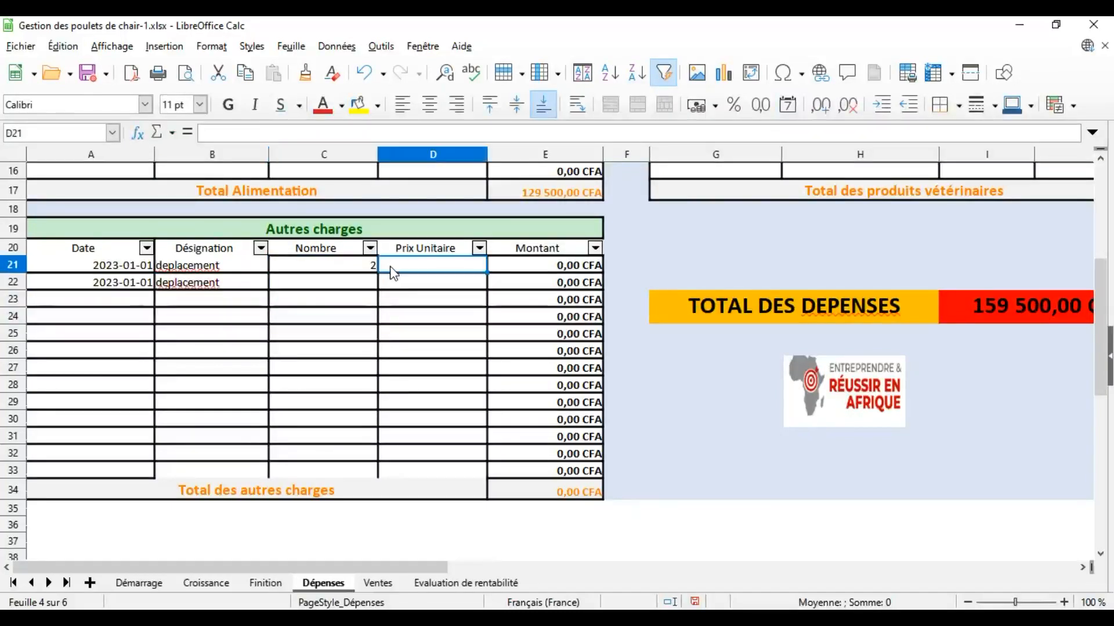
{"action": "type", "text": "2000"}
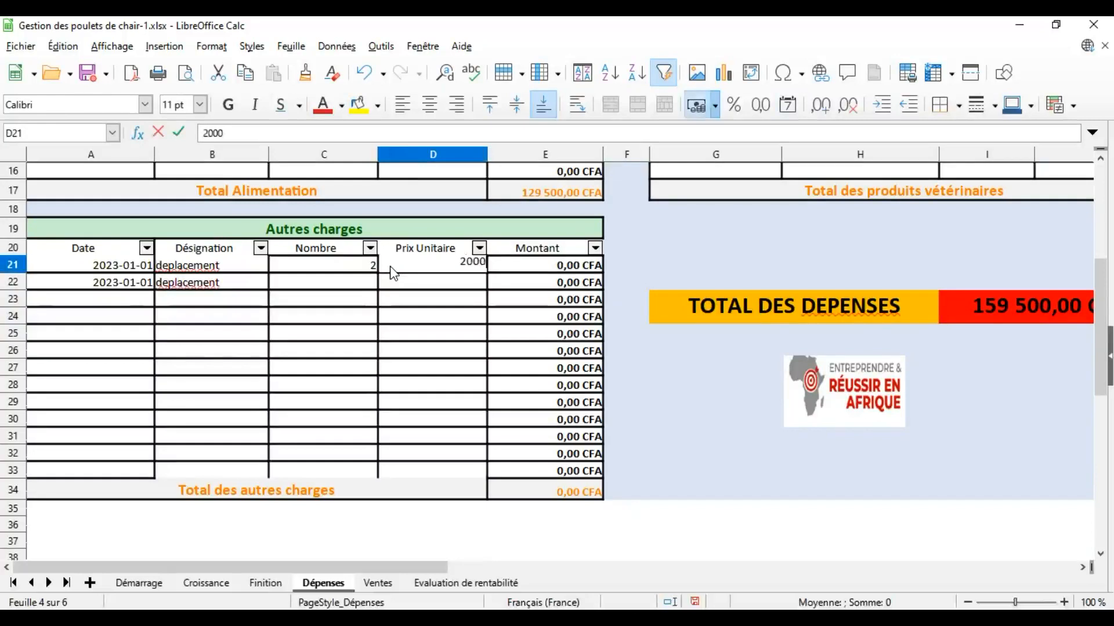
{"action": "key", "text": "Return"}
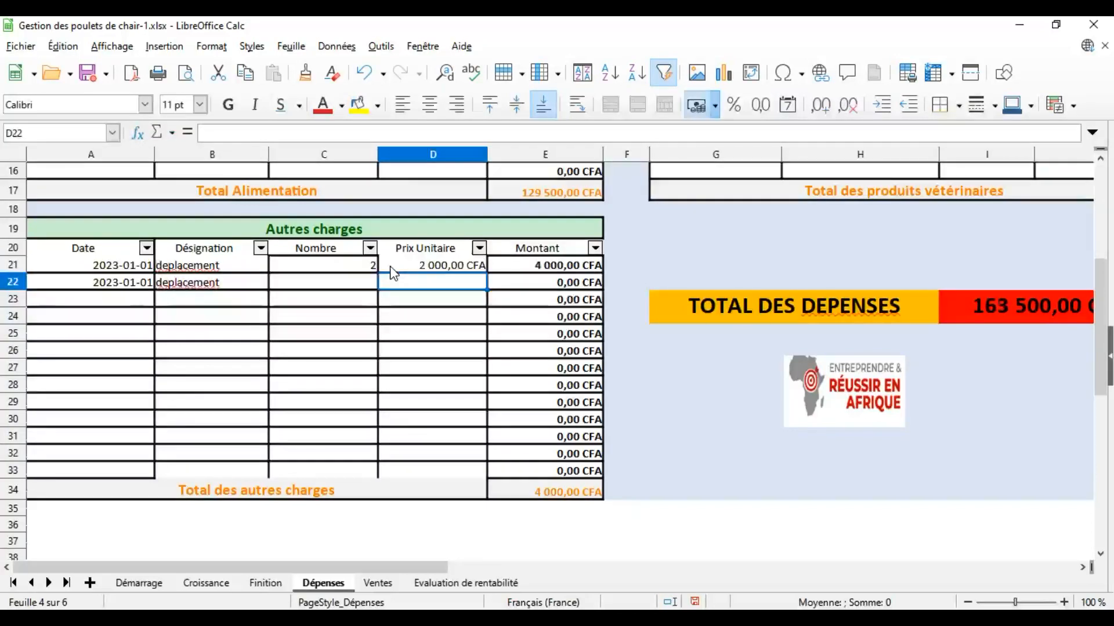
Change the date of the second deplacement row in Autres charges to 2023-01-25.
{"action": "left_click", "coordinate": [132, 280]}
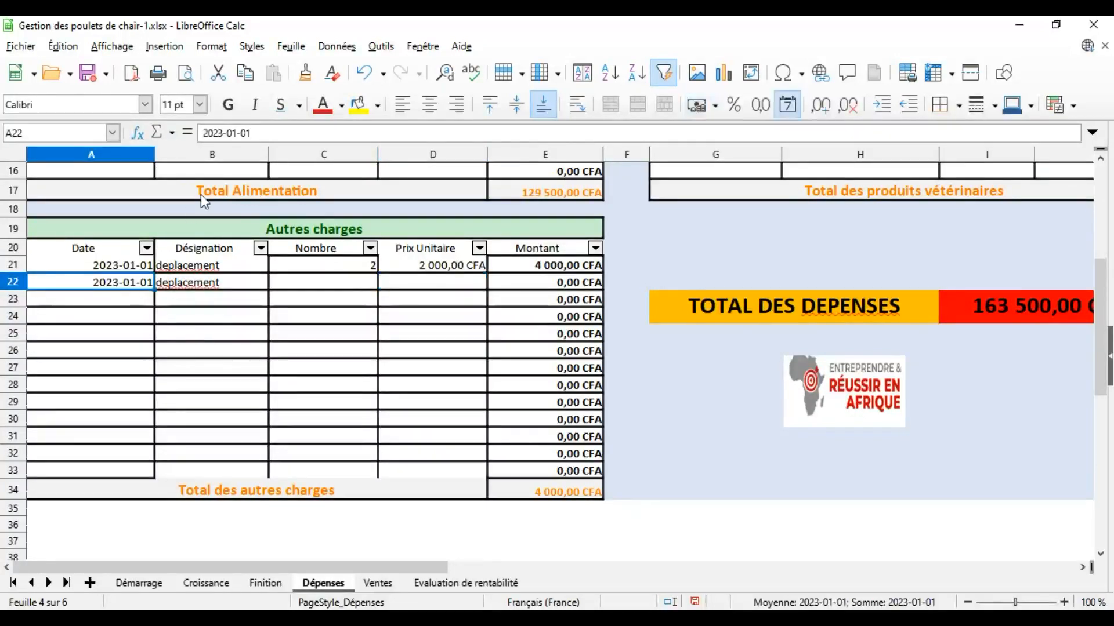
{"action": "left_click", "coordinate": [254, 133]}
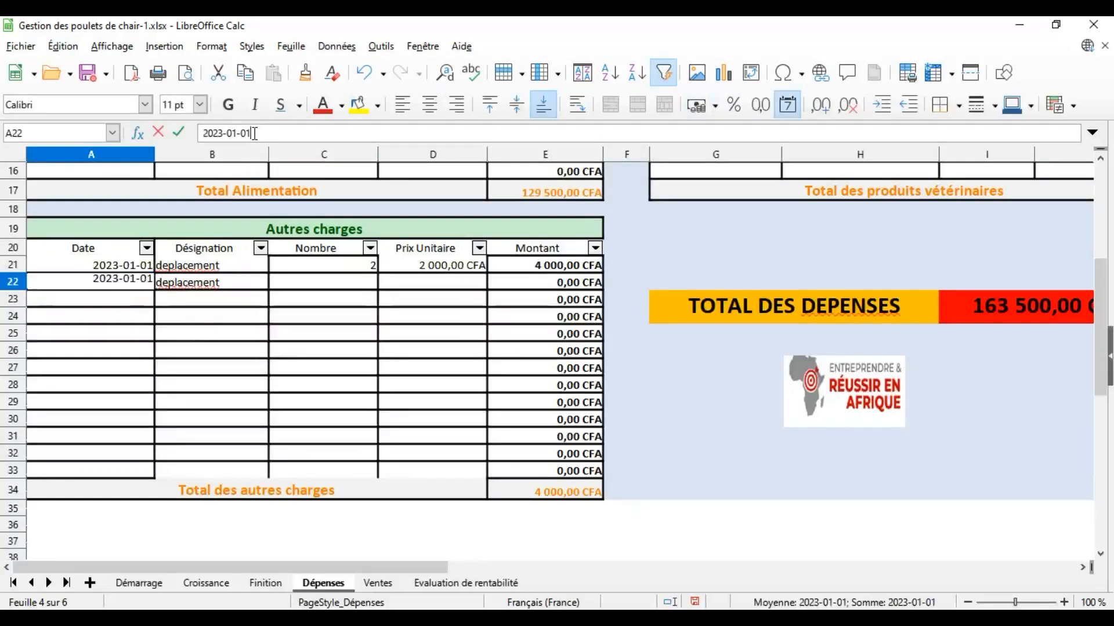
{"action": "key", "text": "BackSpace"}
{"action": "key", "text": "BackSpace"}
{"action": "type", "text": "25"}
{"action": "key", "text": "Return"}
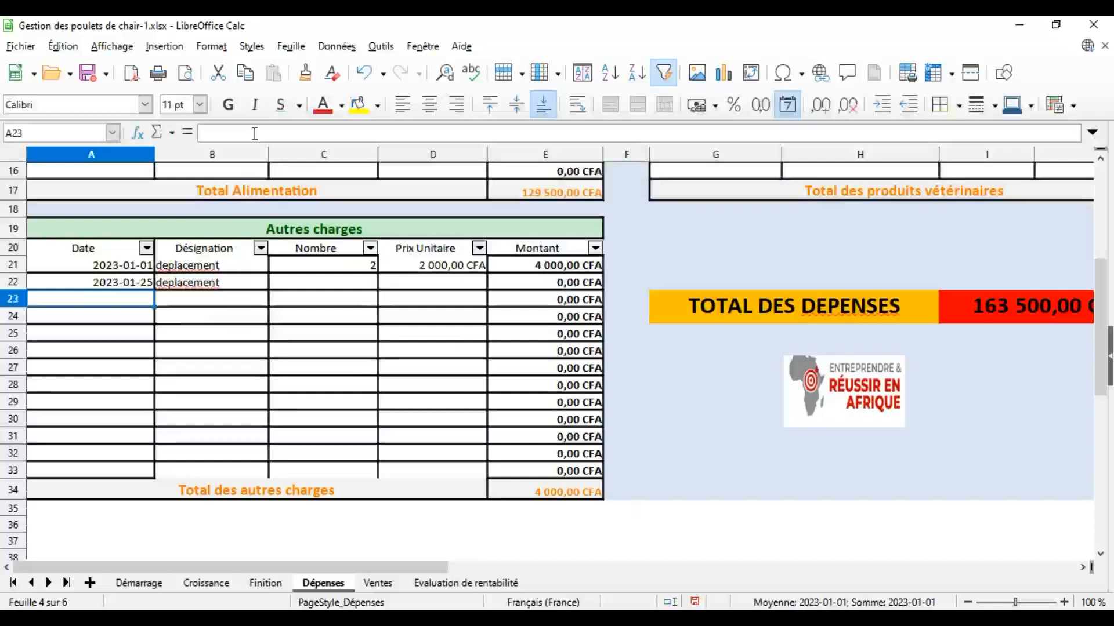
Set the second Autres charges row's number to 5 and its unit price to 5000 CFA.
{"action": "left_click", "coordinate": [338, 283]}
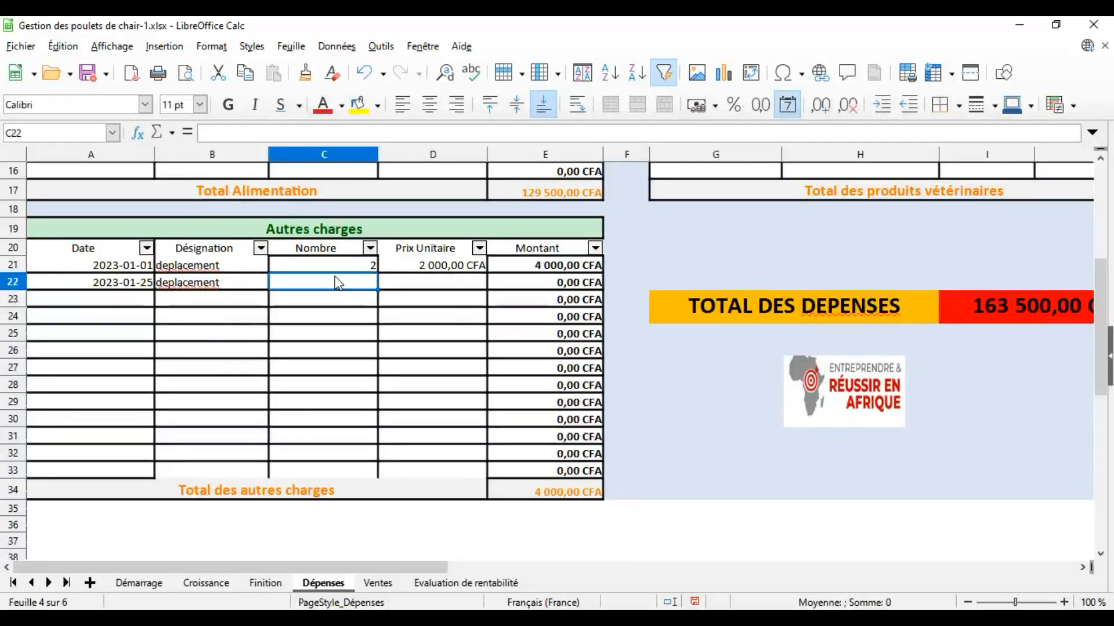
{"action": "type", "text": "5"}
{"action": "key", "text": "Return"}
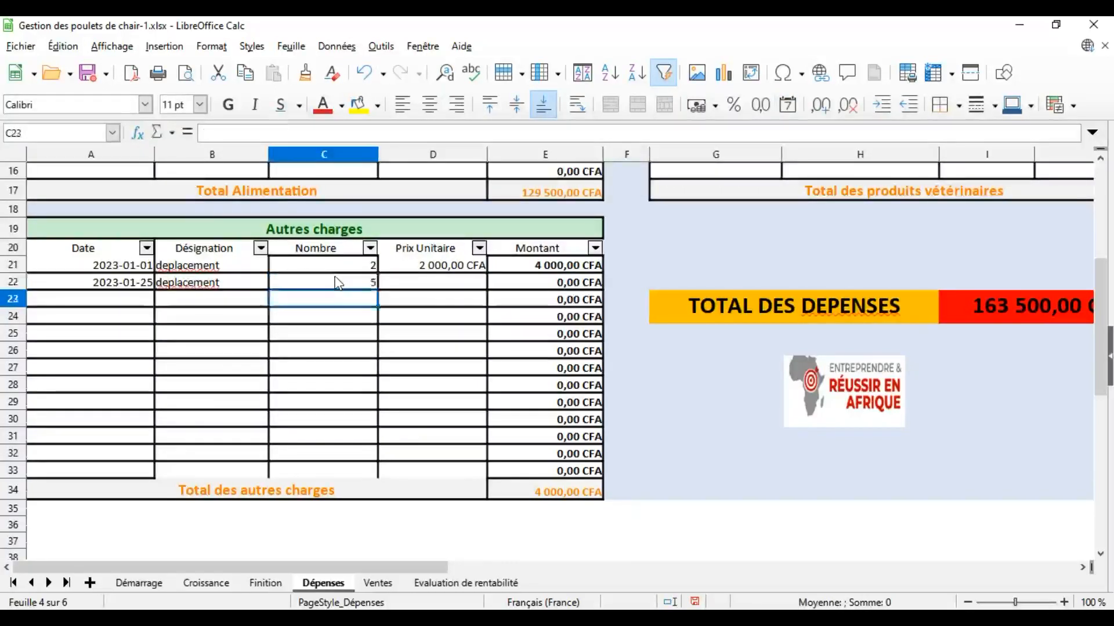
{"action": "left_click", "coordinate": [424, 283]}
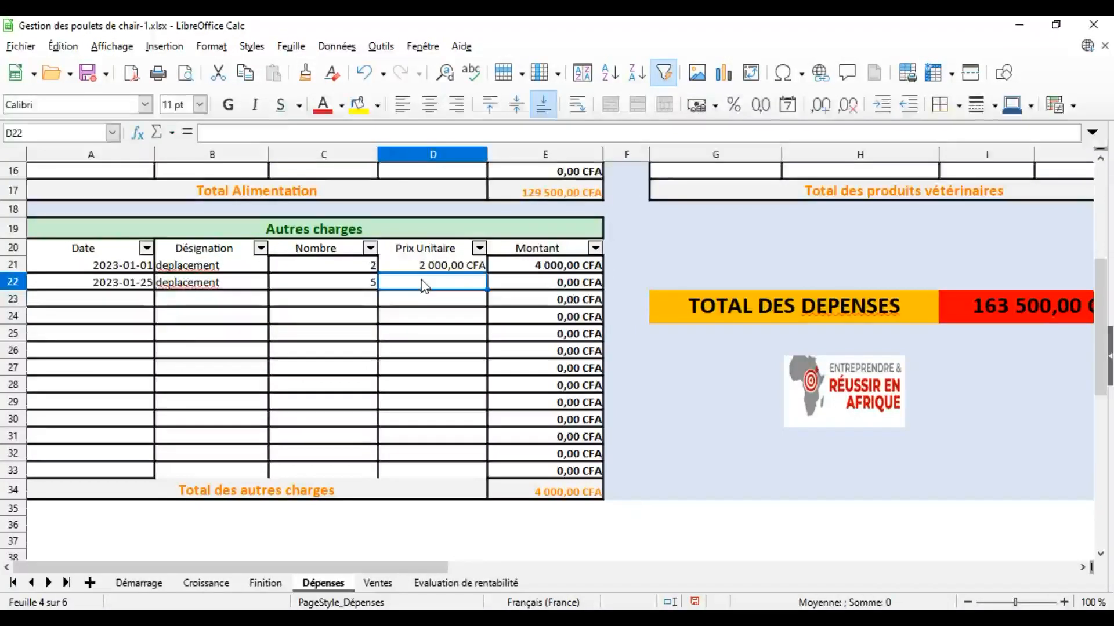
{"action": "type", "text": "5000"}
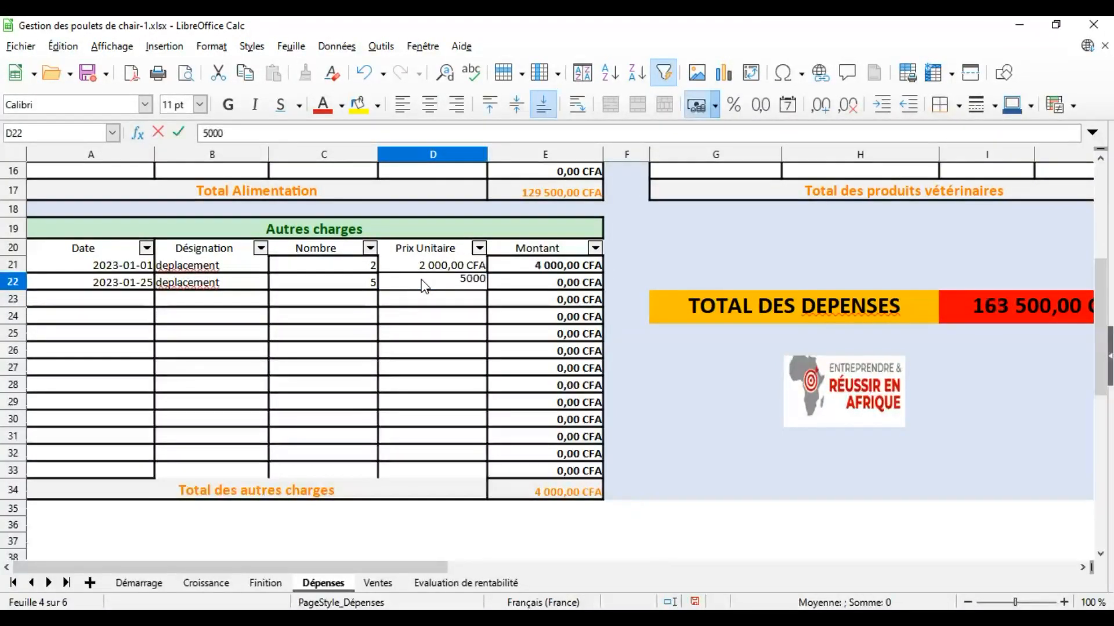
{"action": "key", "text": "Return"}
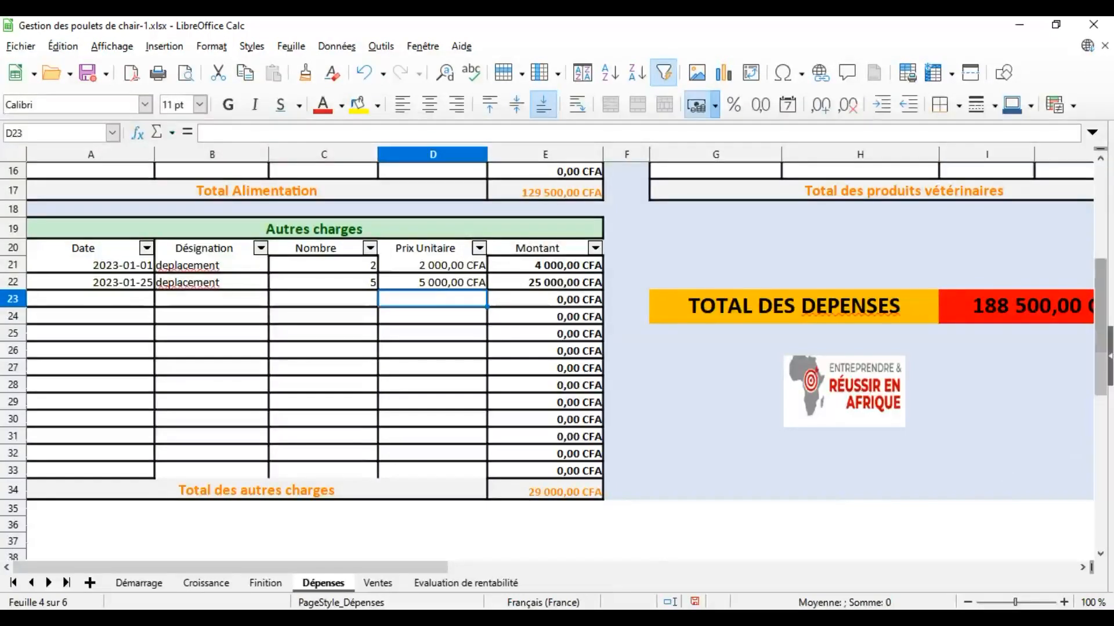
On the Ventes sheet, enter the date 12/02/23 in the first row of the RECETTES (Poulets de chair) table.
{"action": "left_click_drag", "start_coordinate": [1100, 357], "coordinate": [1100, 335]}
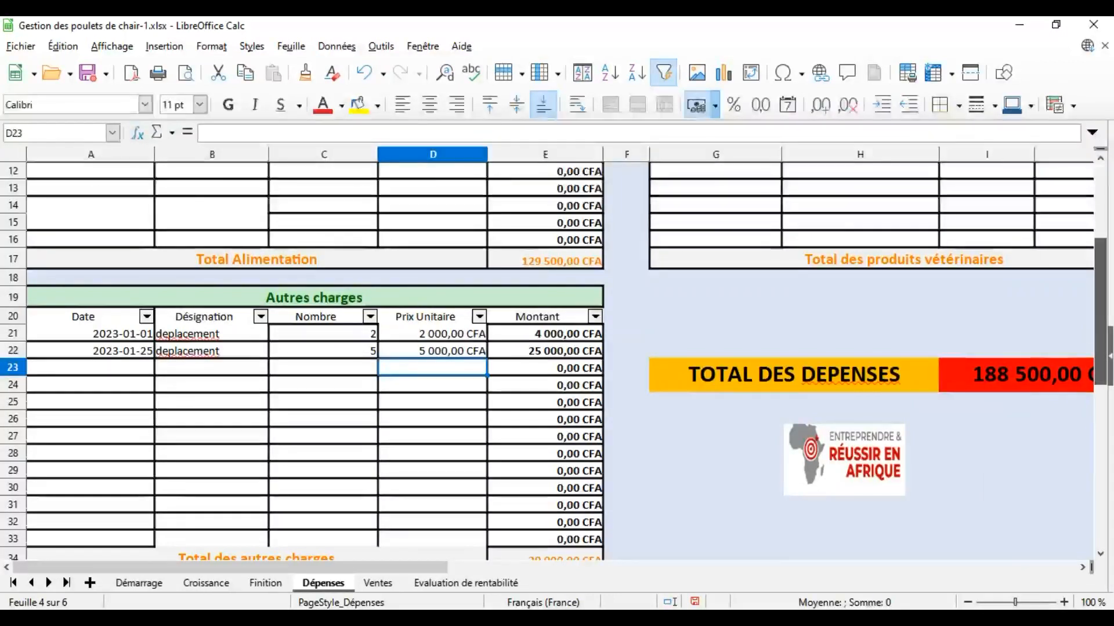
{"action": "scroll", "coordinate": [1101, 348], "scroll_direction": "up", "scroll_amount": 4}
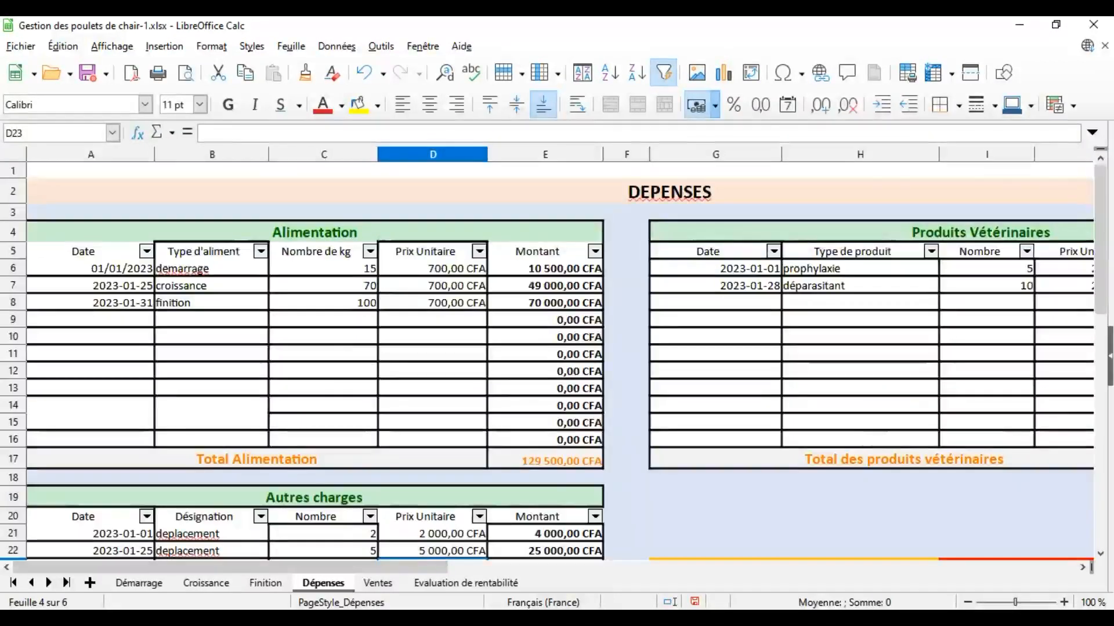
{"action": "left_click", "coordinate": [377, 583]}
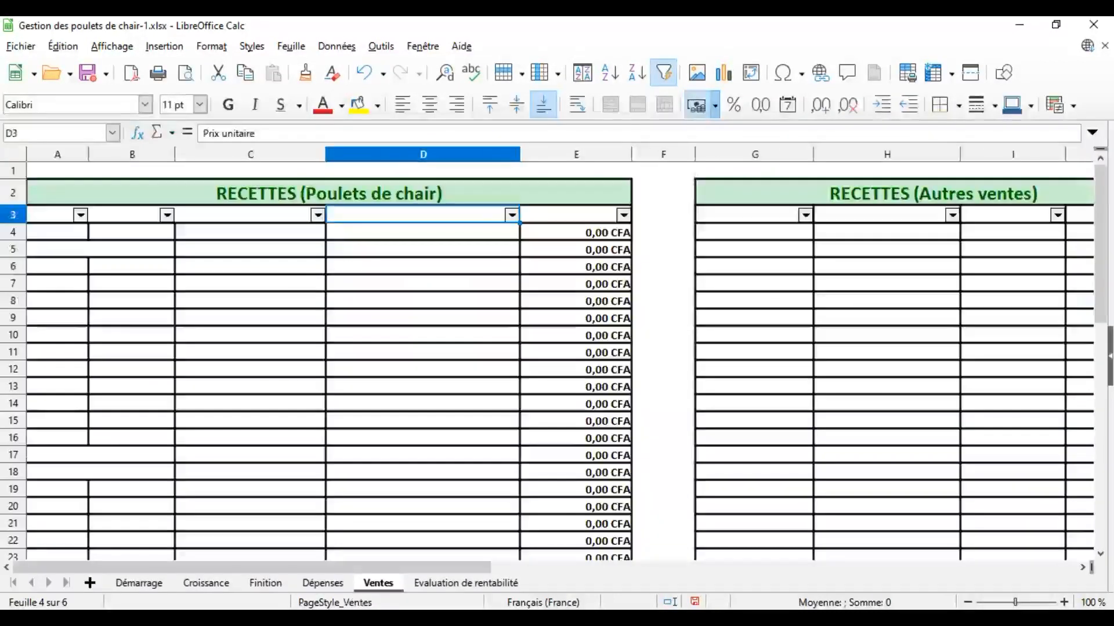
{"action": "left_click", "coordinate": [60, 218]}
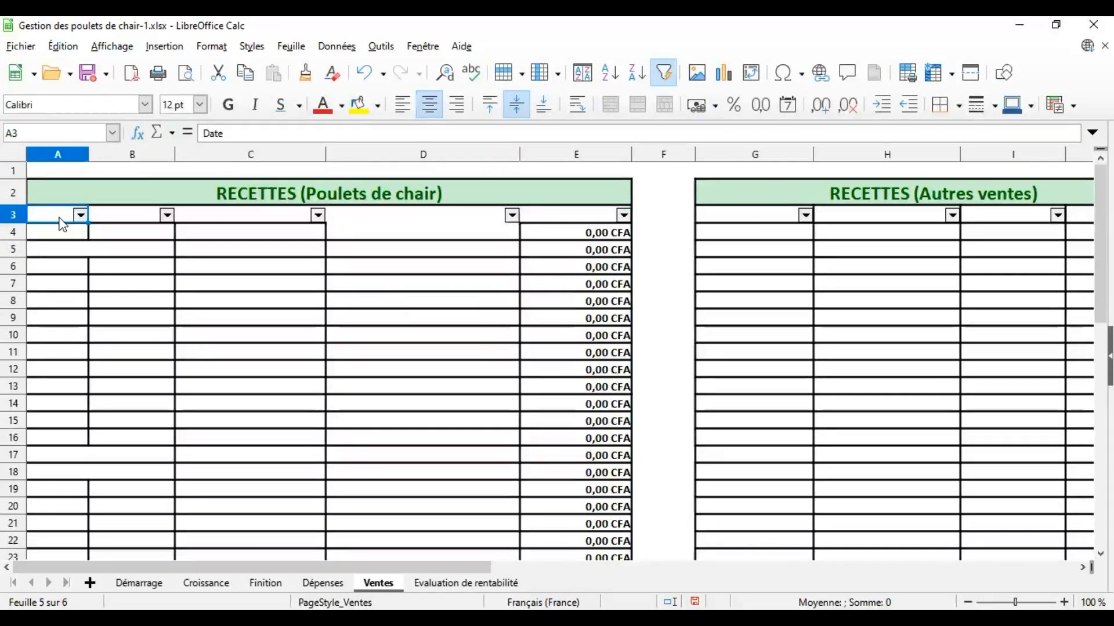
{"action": "left_click", "coordinate": [120, 222]}
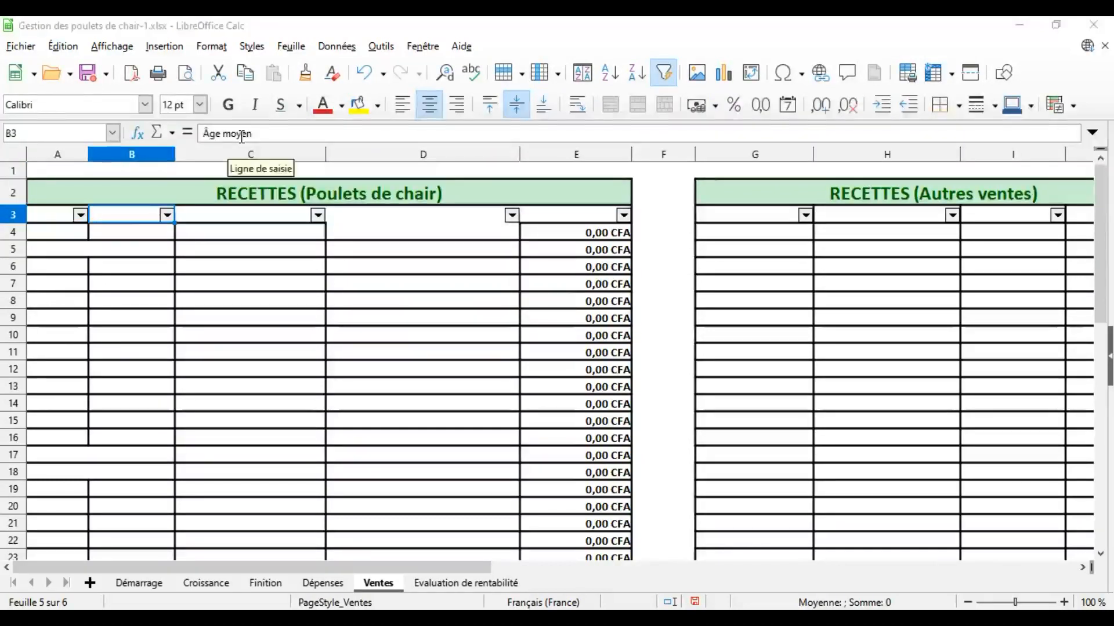
{"action": "left_click", "coordinate": [49, 220]}
{"action": "left_click", "coordinate": [49, 235]}
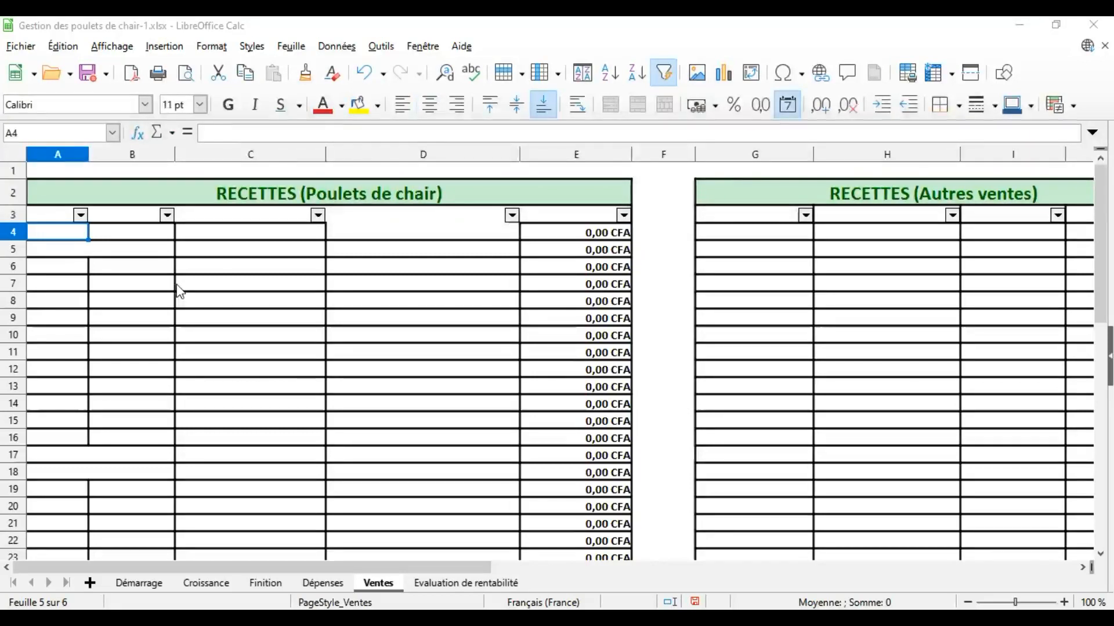
{"action": "type", "text": "1"}
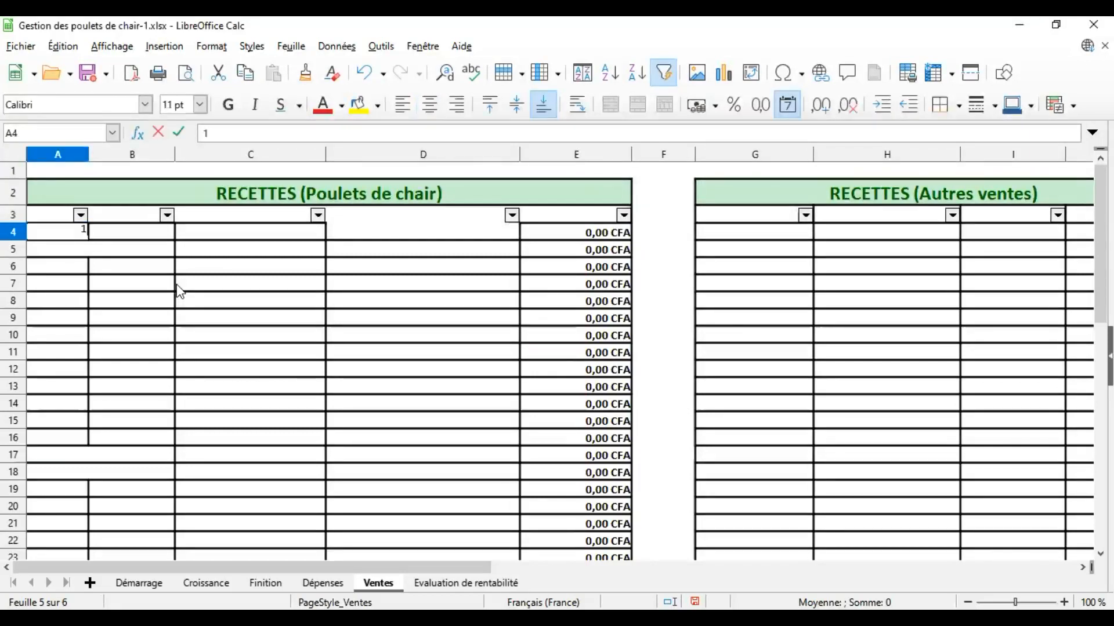
{"action": "type", "text": "2/02/23"}
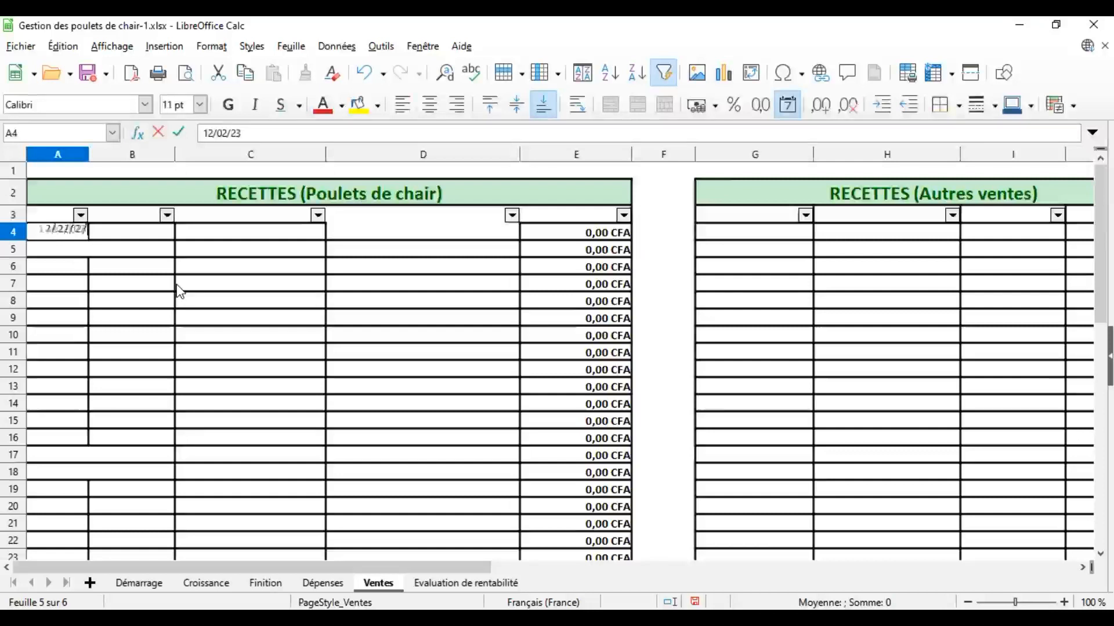
{"action": "key", "text": "Return"}
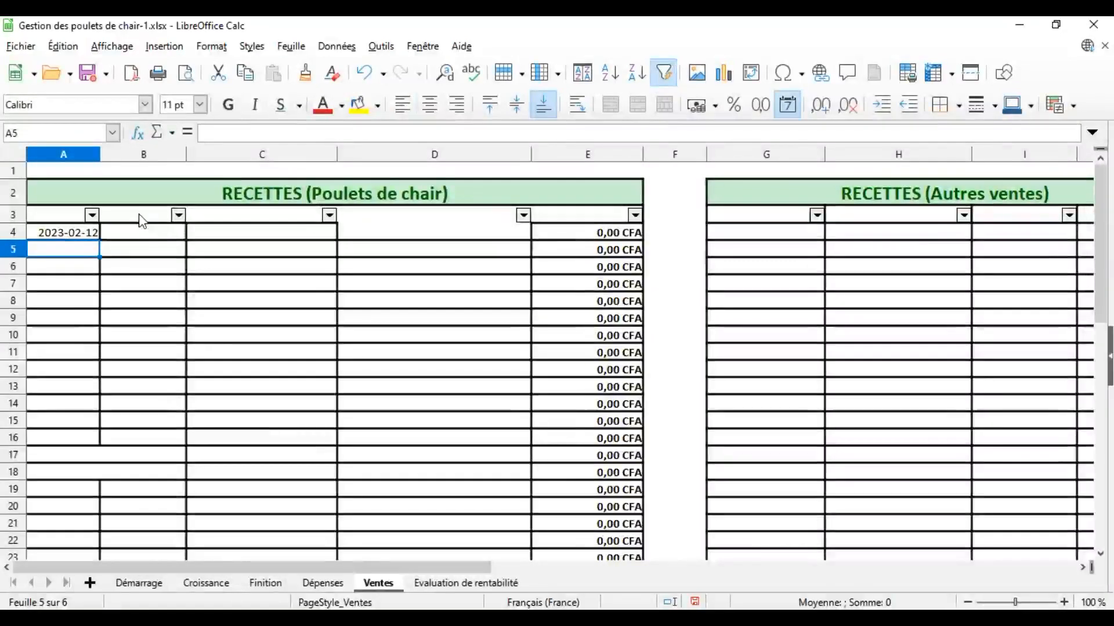
Set the first Poulets de chair sale's average age to 45 and its number sold to 500.
{"action": "left_click", "coordinate": [142, 216]}
{"action": "left_click", "coordinate": [142, 236]}
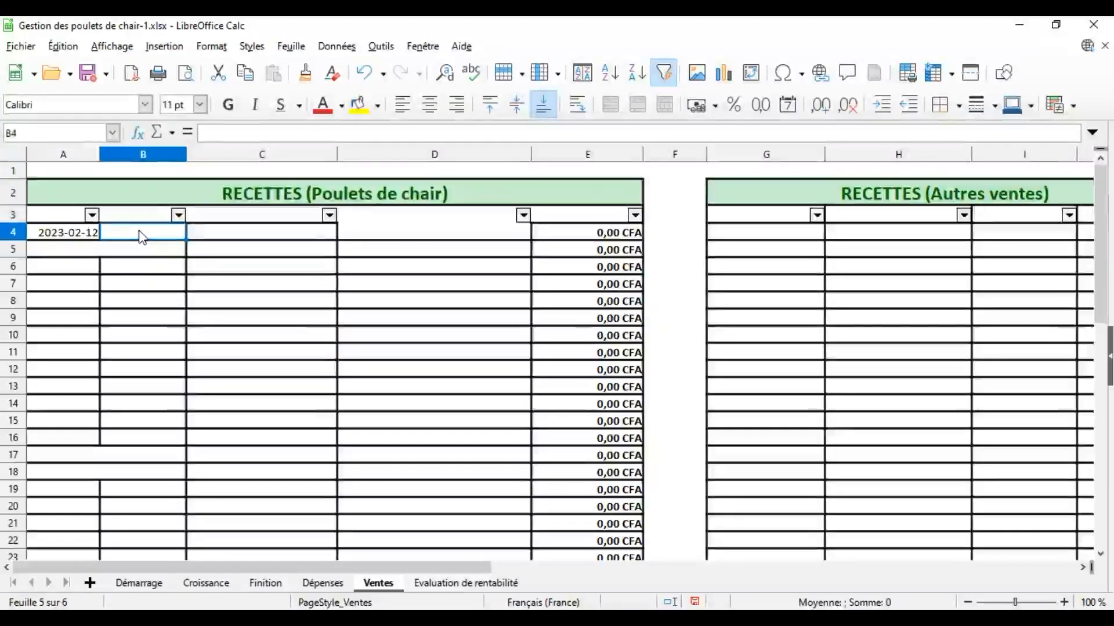
{"action": "type", "text": "45"}
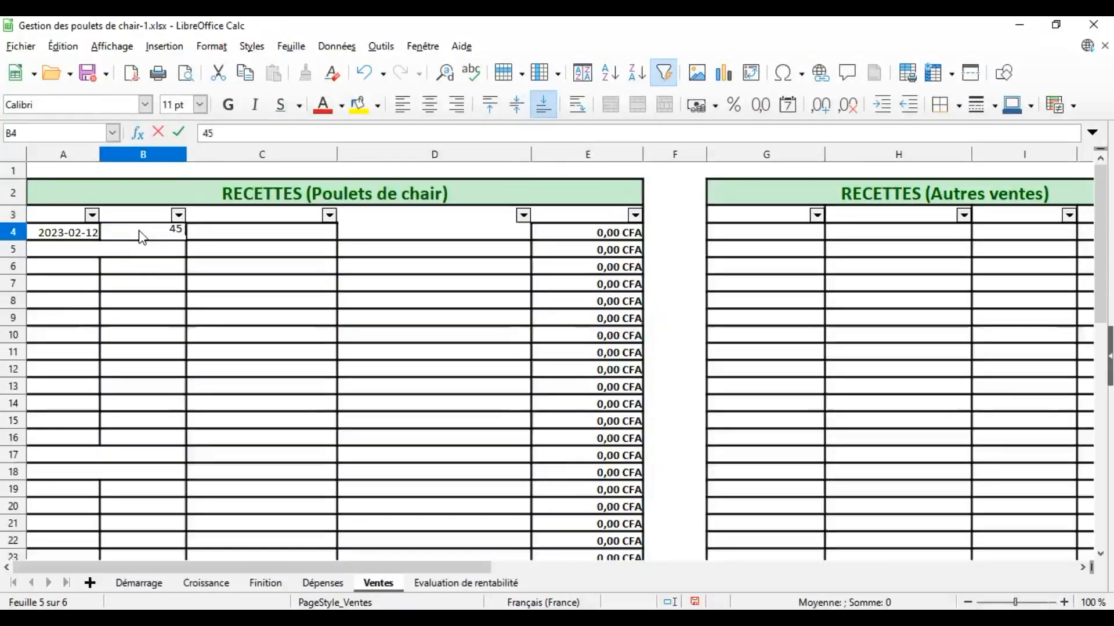
{"action": "left_click", "coordinate": [240, 218]}
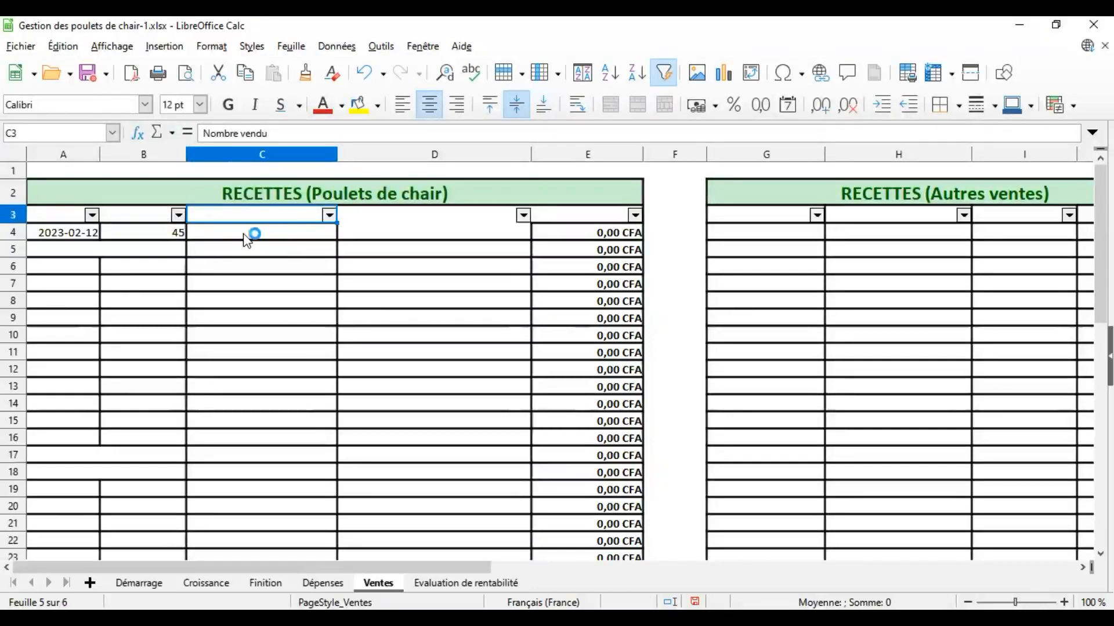
{"action": "left_click", "coordinate": [246, 241]}
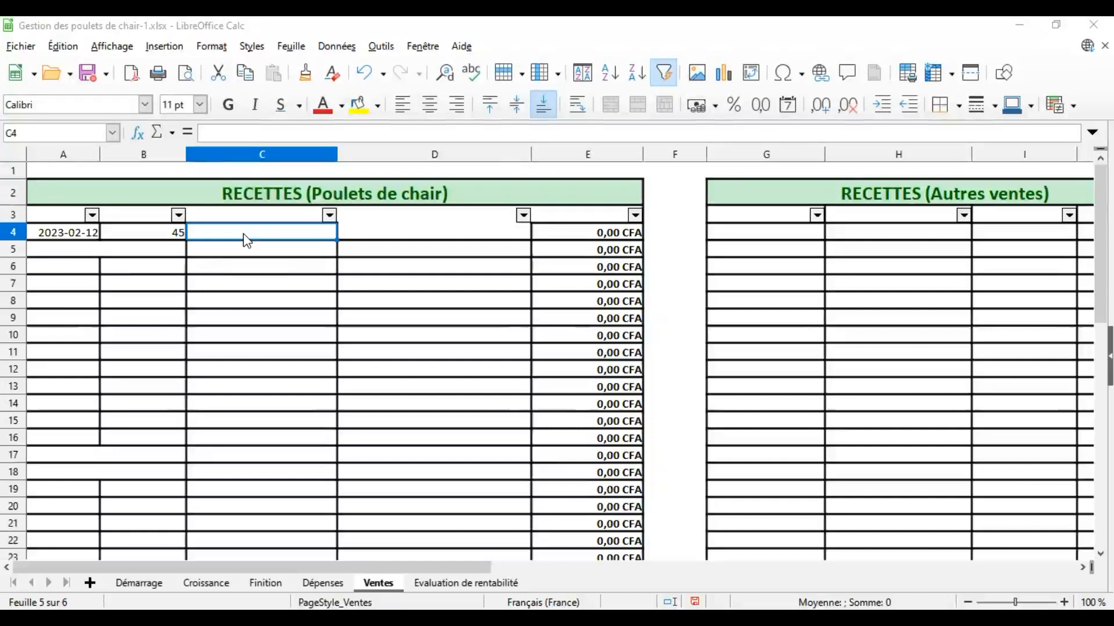
{"action": "type", "text": "500"}
{"action": "key", "text": "Return"}
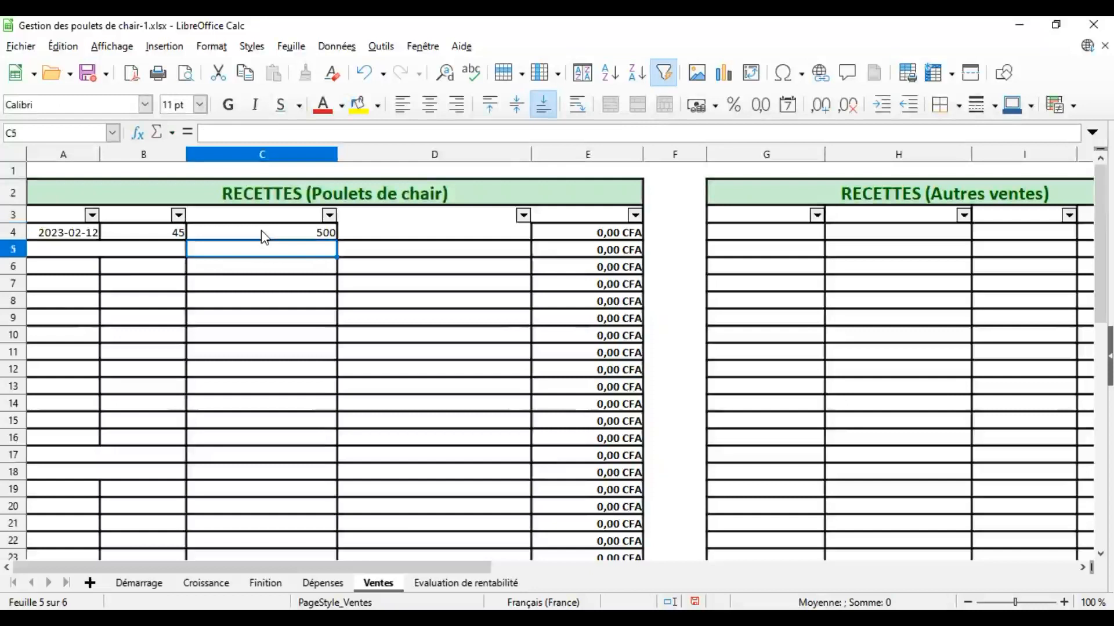
Set the first Poulets de chair sale's unit price to 3000.
{"action": "left_click", "coordinate": [390, 216]}
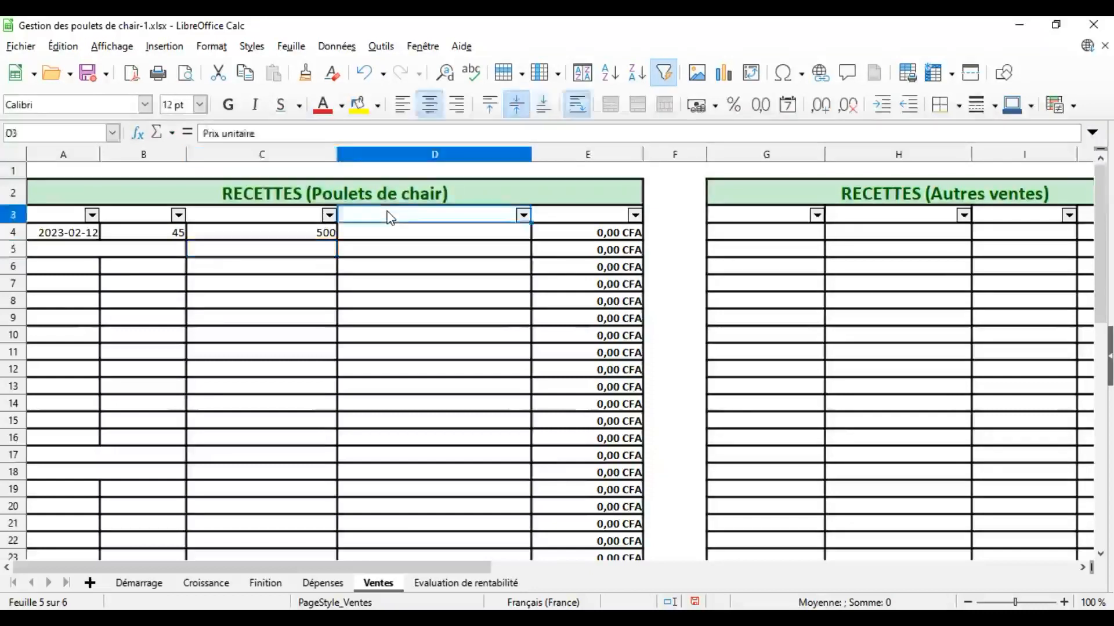
{"action": "left_click", "coordinate": [390, 236]}
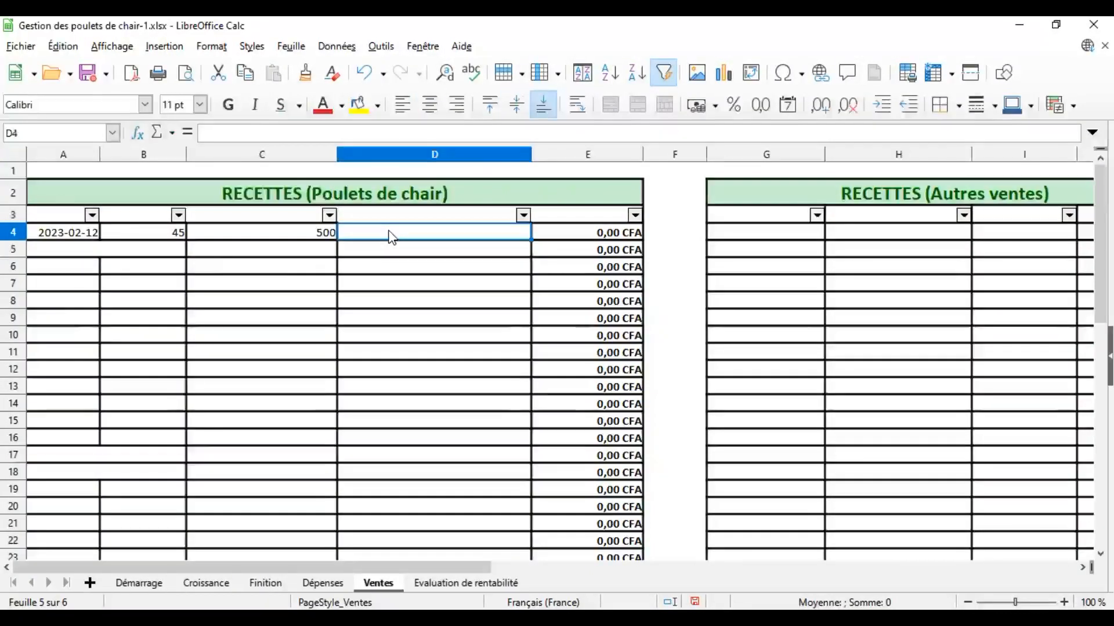
{"action": "type", "text": "3000"}
{"action": "key", "text": "Return"}
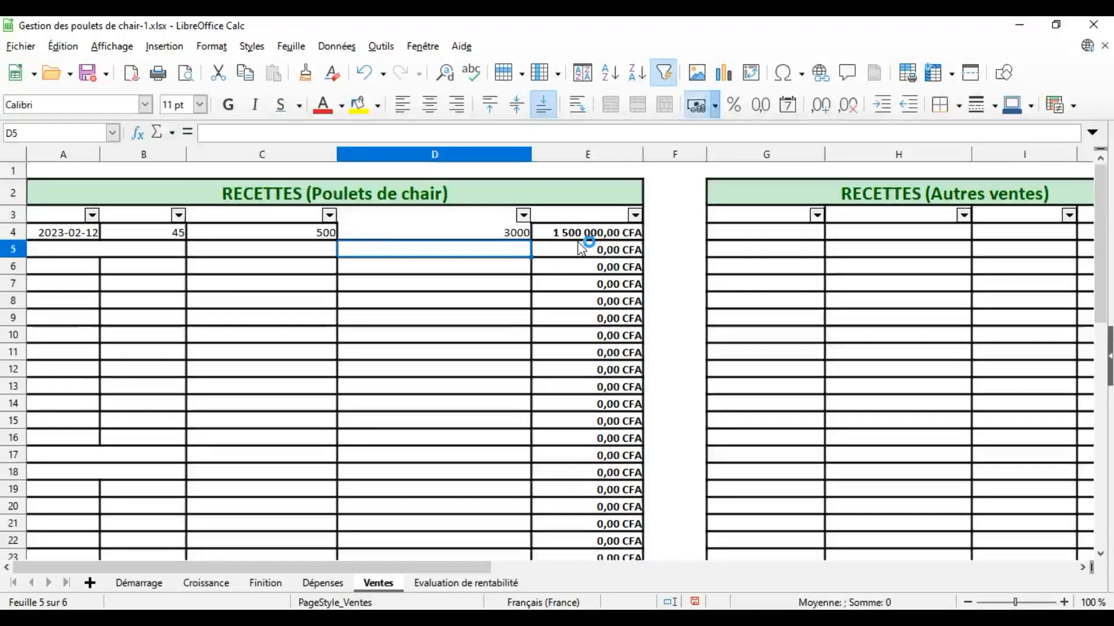
Enter the date 20/02/23 in the second row of the RECETTES (Poulets de chair) table.
{"action": "left_click", "coordinate": [70, 255]}
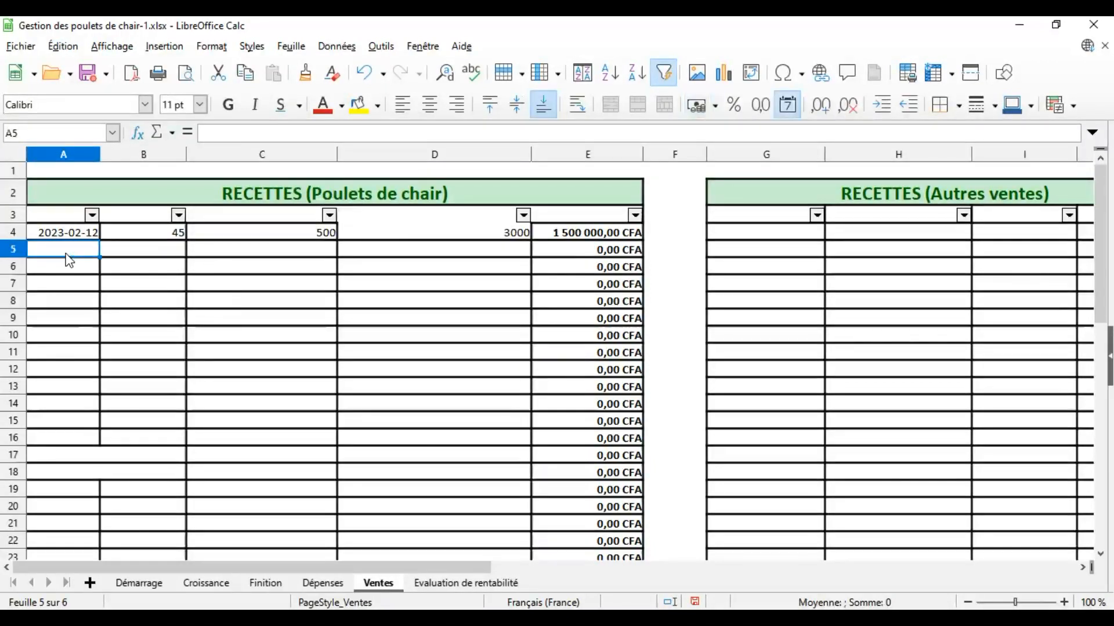
{"action": "type", "text": "20/02/"}
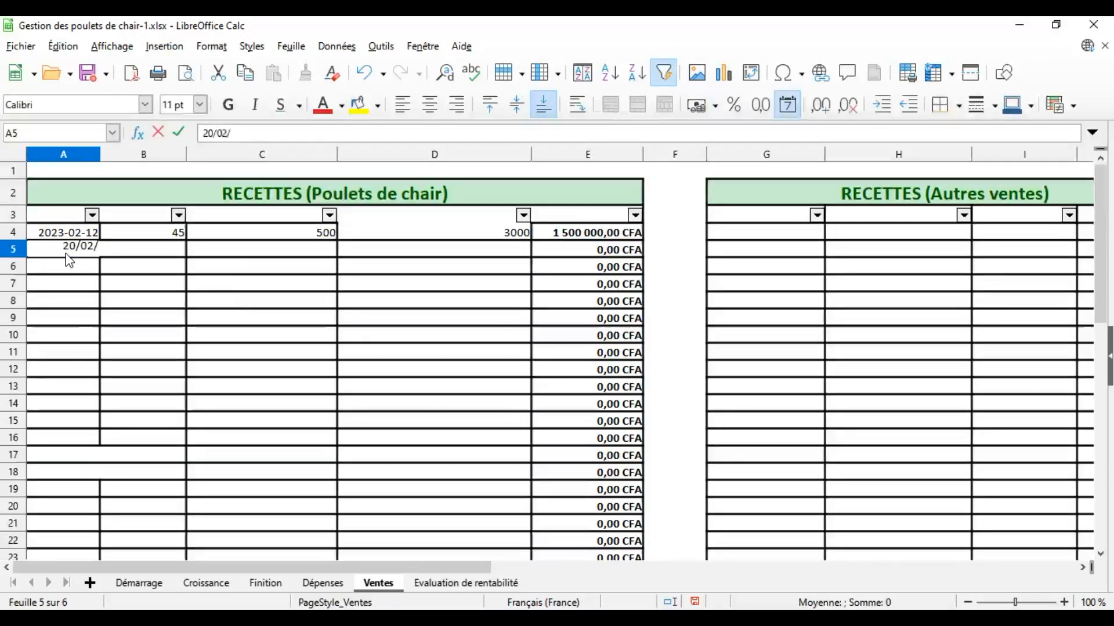
{"action": "type", "text": "23"}
{"action": "key", "text": "Return"}
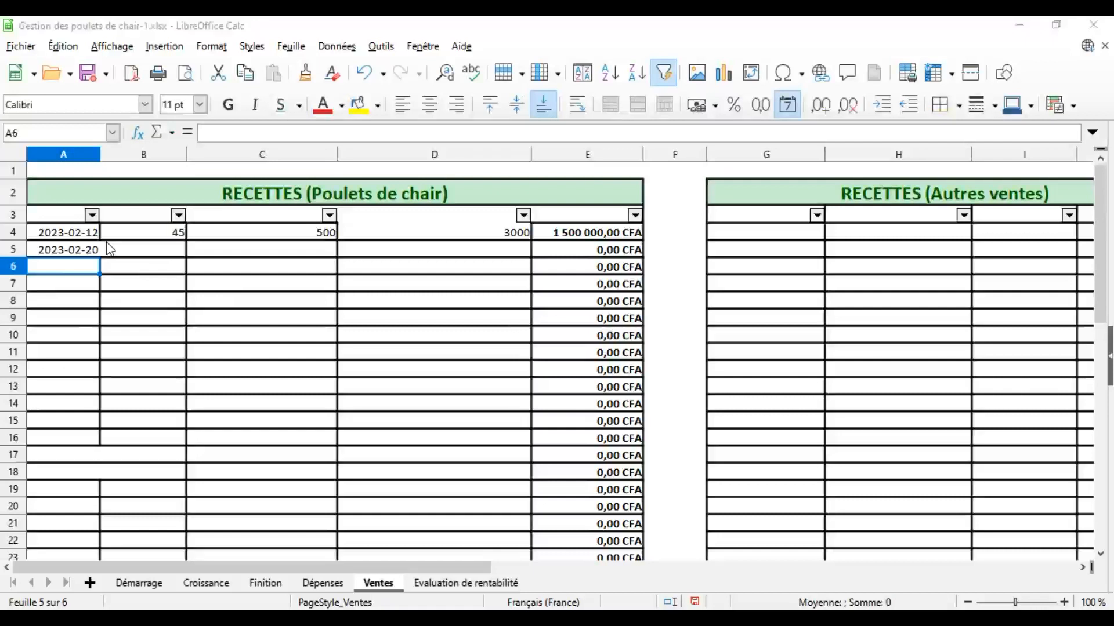
Set the second Poulets de chair sale's average age to 45 and its number sold to 500.
{"action": "left_click", "coordinate": [168, 251]}
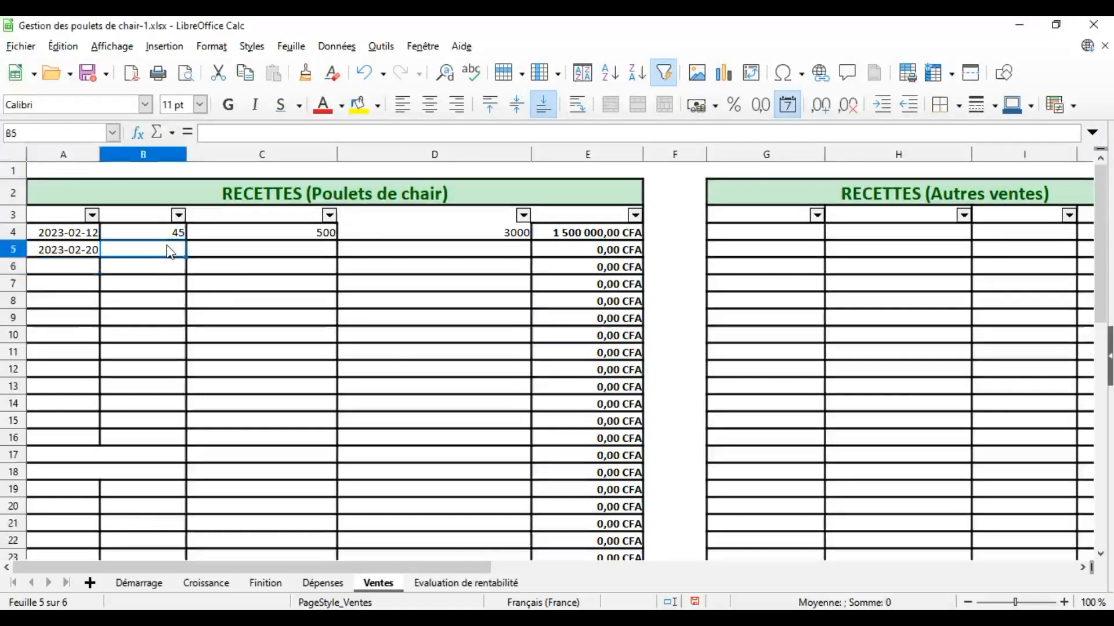
{"action": "type", "text": "45"}
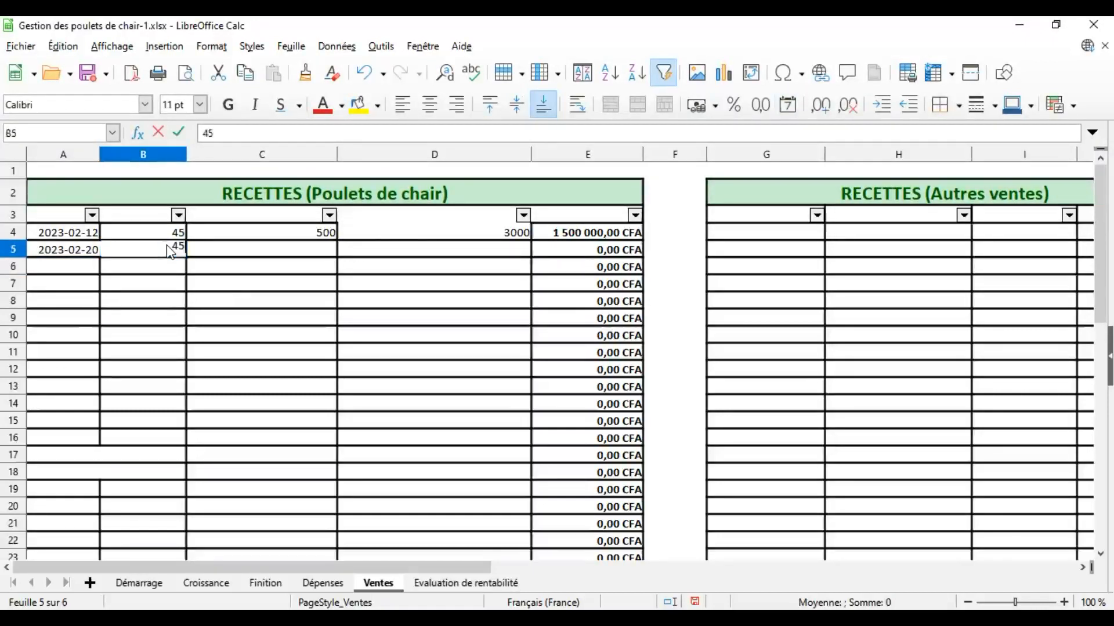
{"action": "key", "text": "Return"}
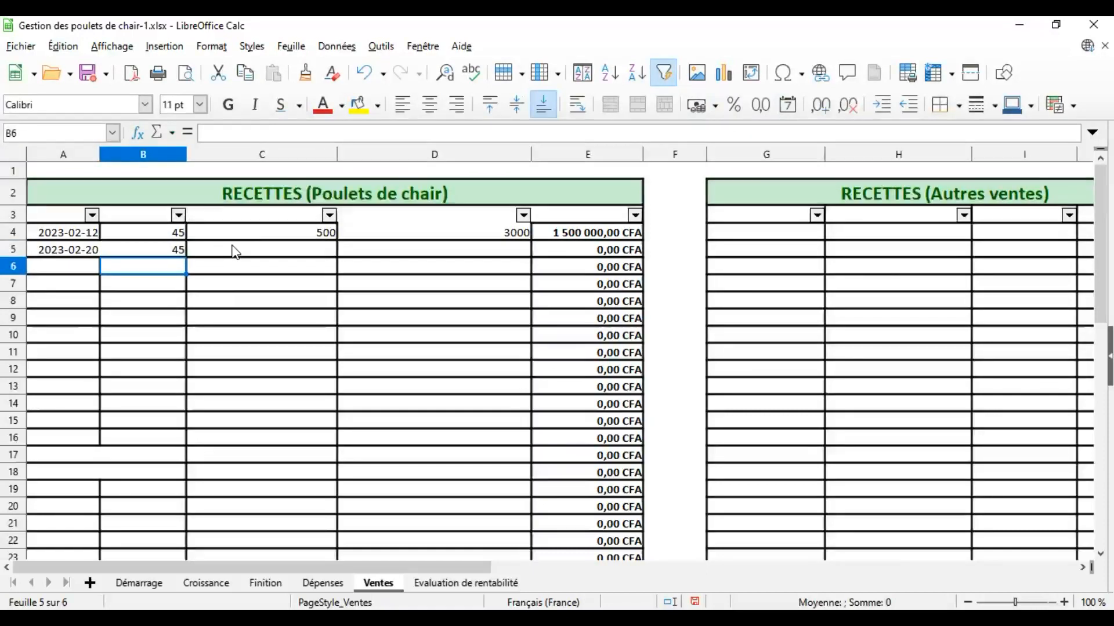
{"action": "left_click", "coordinate": [233, 250]}
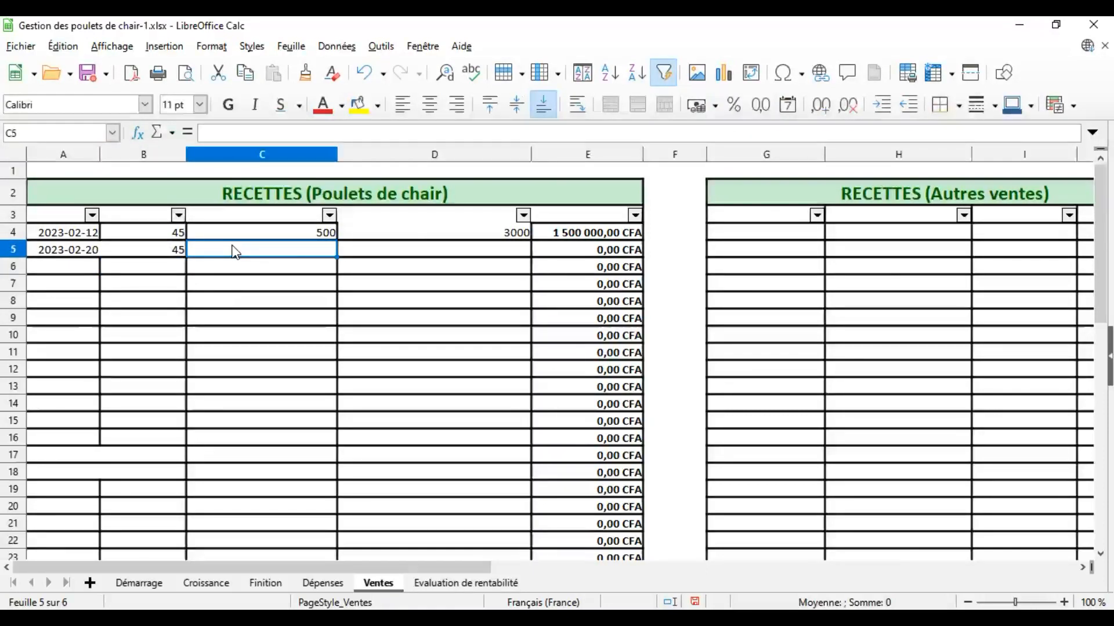
{"action": "type", "text": "500"}
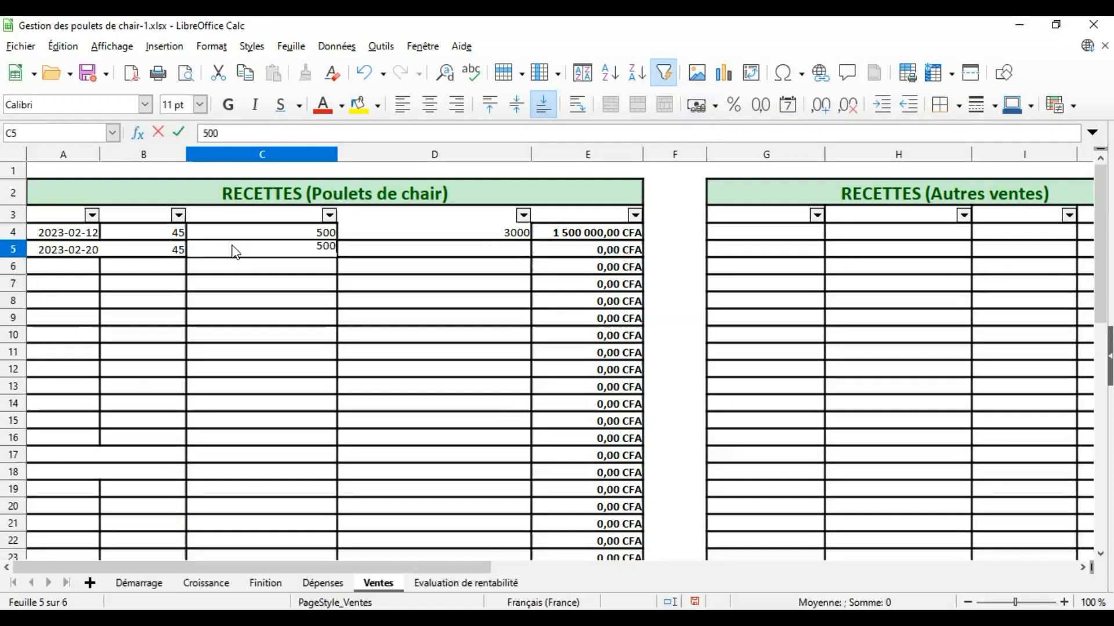
{"action": "key", "text": "Return"}
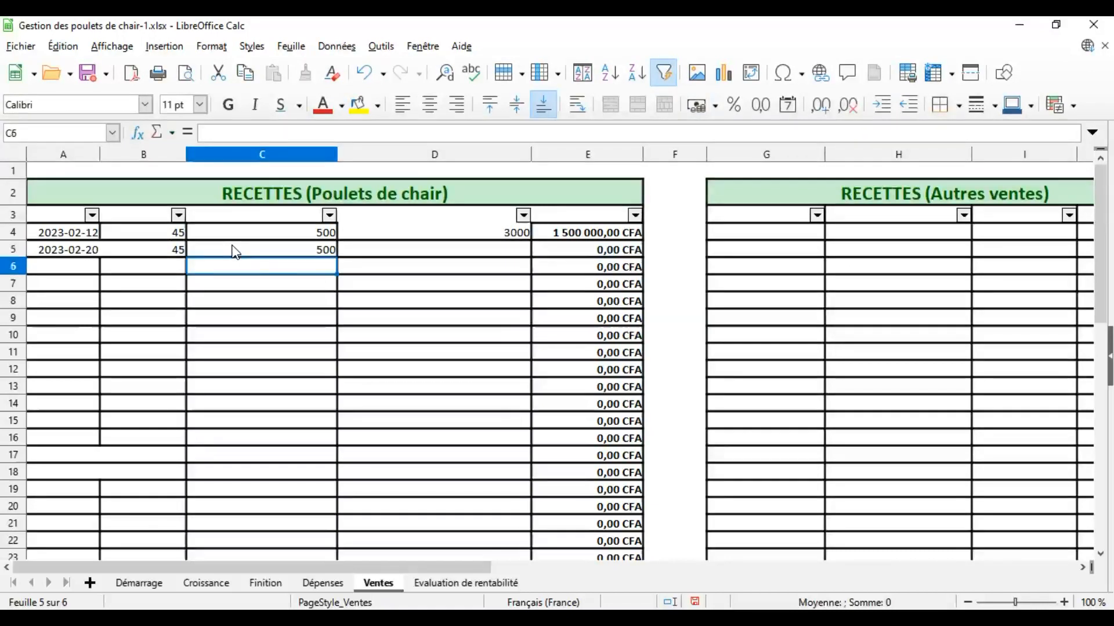
Set the second Poulets de chair sale's unit price to 2800 CFA.
{"action": "left_click", "coordinate": [424, 250]}
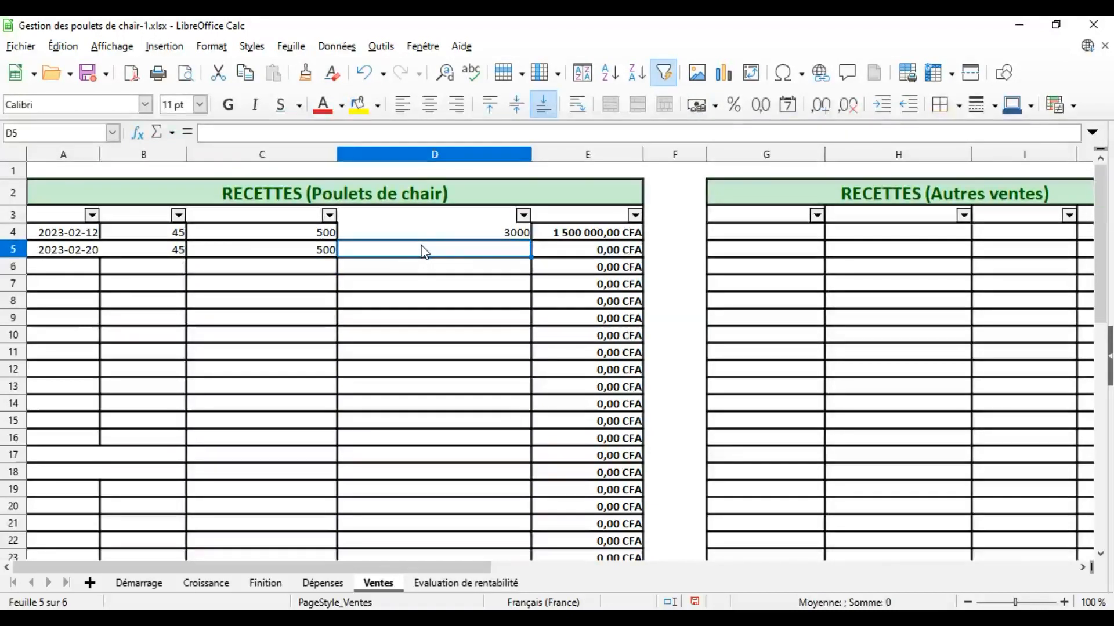
{"action": "type", "text": "2800"}
{"action": "key", "text": "Return"}
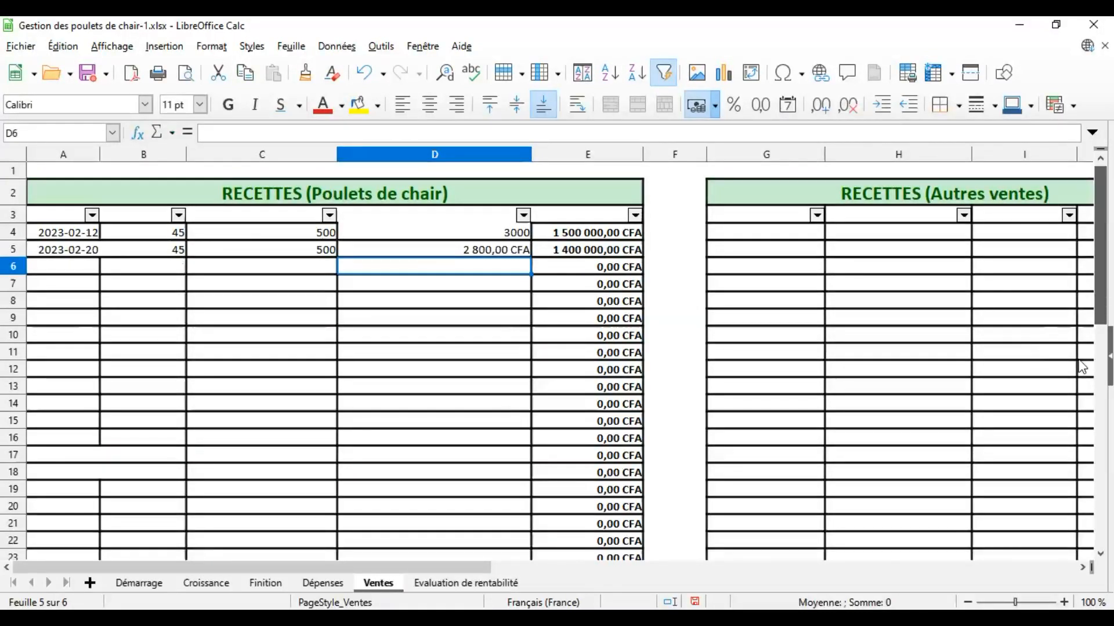
Widen column E enough to display the Total des recettes poulets de chair amount in full.
{"action": "scroll", "coordinate": [644, 504], "scroll_direction": "down", "scroll_amount": 3}
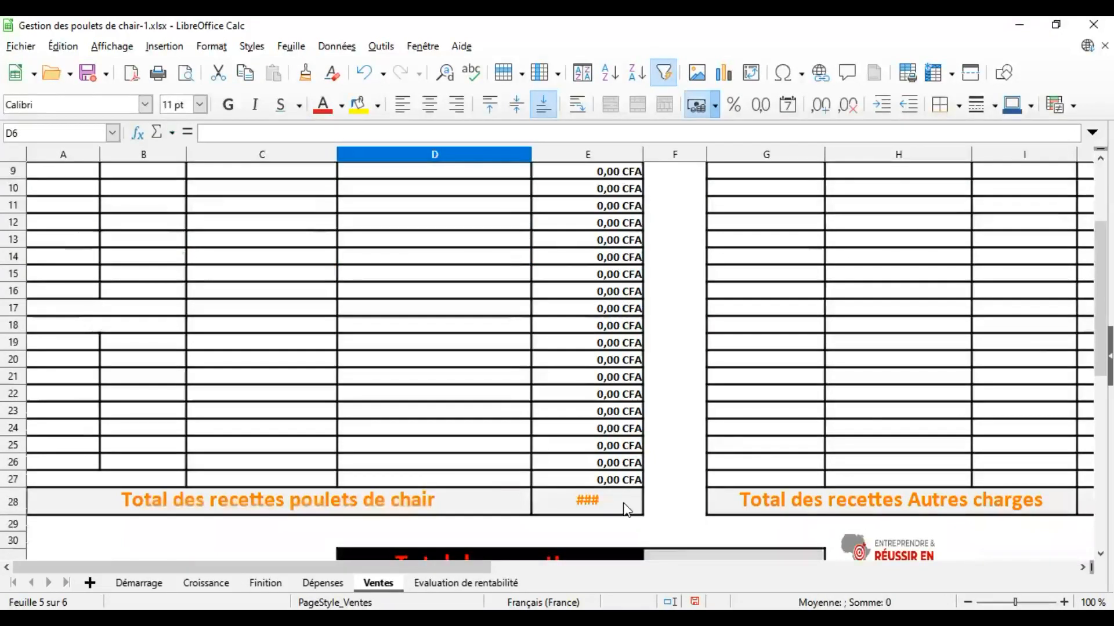
{"action": "left_click", "coordinate": [625, 505]}
{"action": "left_click_drag", "start_coordinate": [640, 146], "coordinate": [667, 150]}
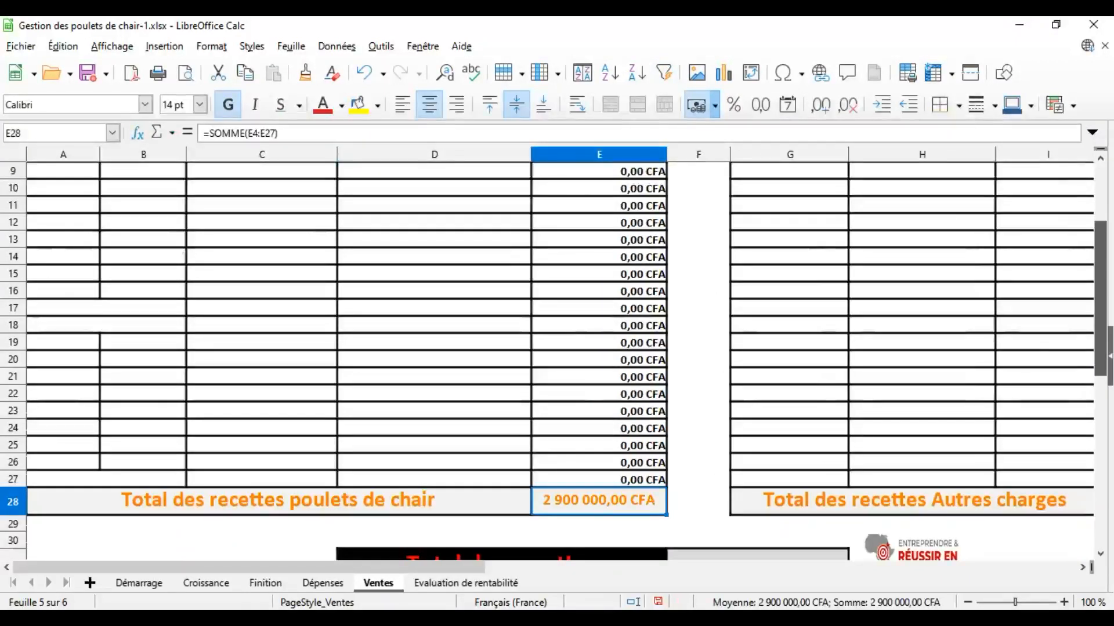
Enter the date 10/02/23 in the first row of the RECETTES (Autres ventes) table.
{"action": "scroll", "coordinate": [868, 263], "scroll_direction": "up", "scroll_amount": 3}
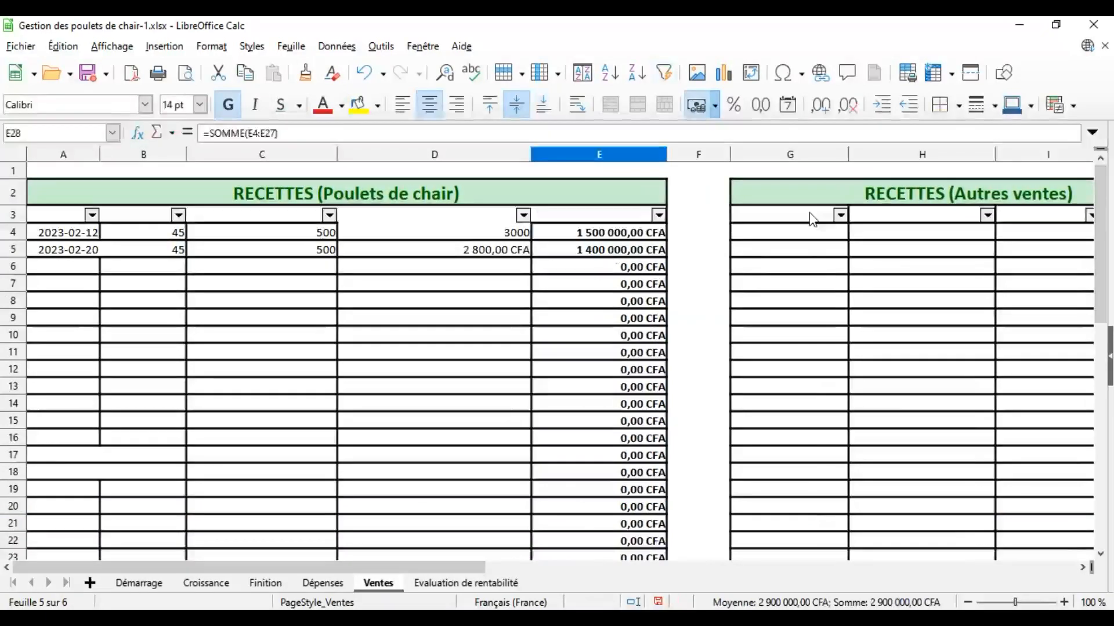
{"action": "left_click", "coordinate": [811, 218]}
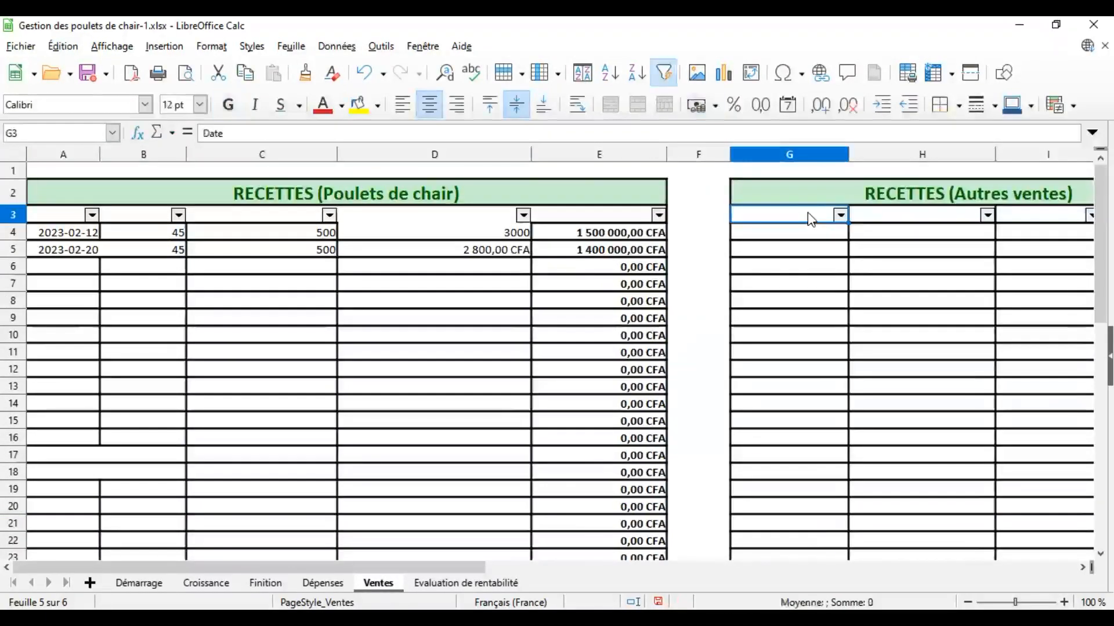
{"action": "left_click", "coordinate": [785, 238]}
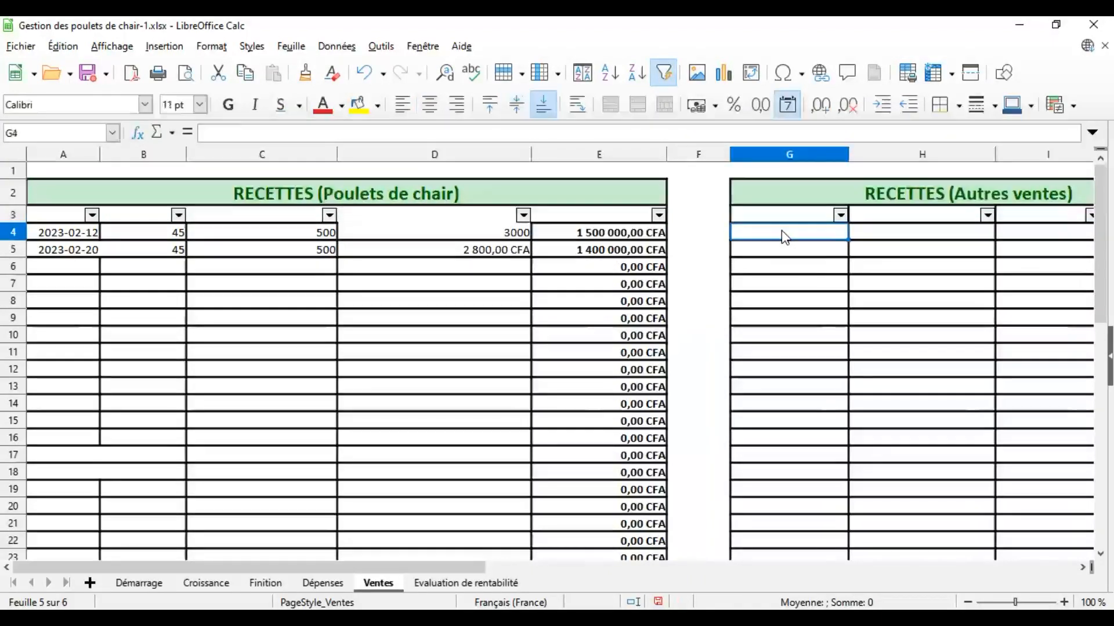
{"action": "type", "text": "10/"}
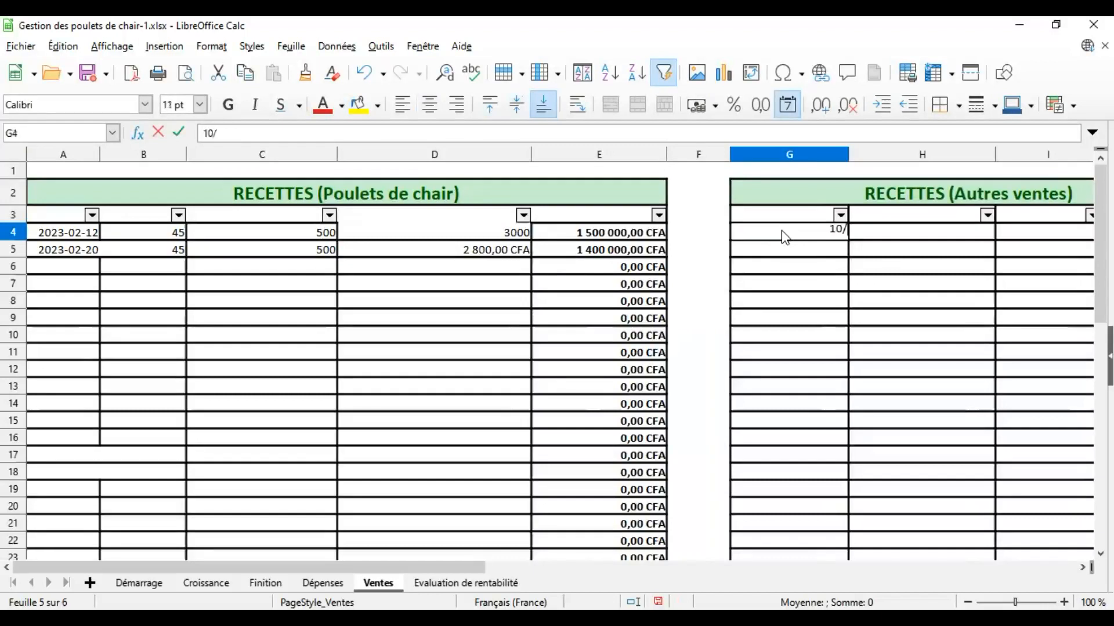
{"action": "type", "text": "02/"}
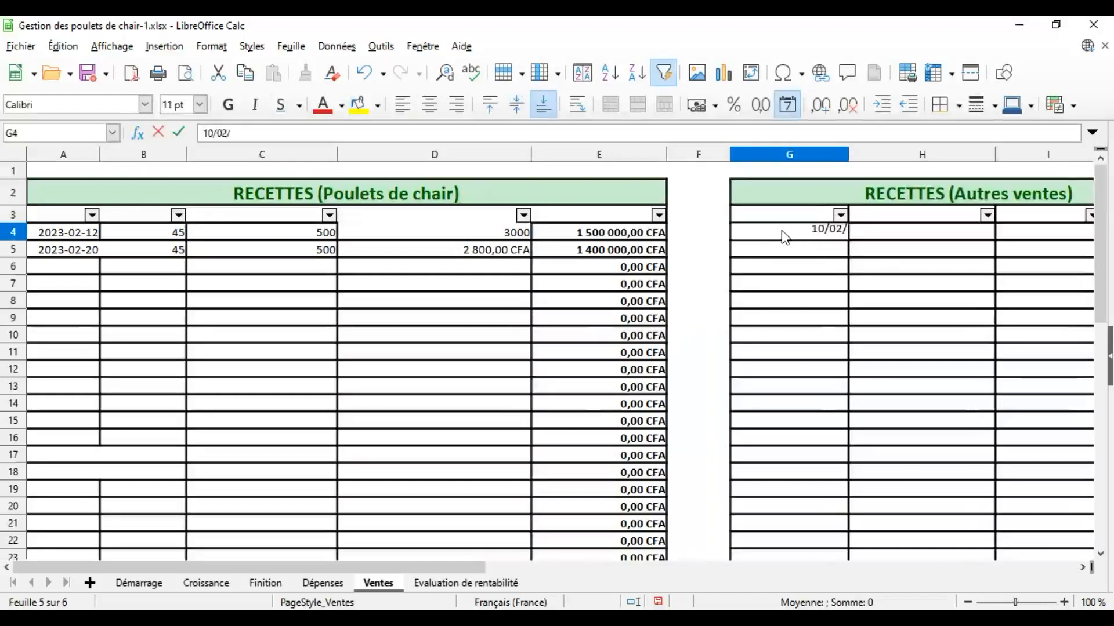
{"action": "type", "text": "23"}
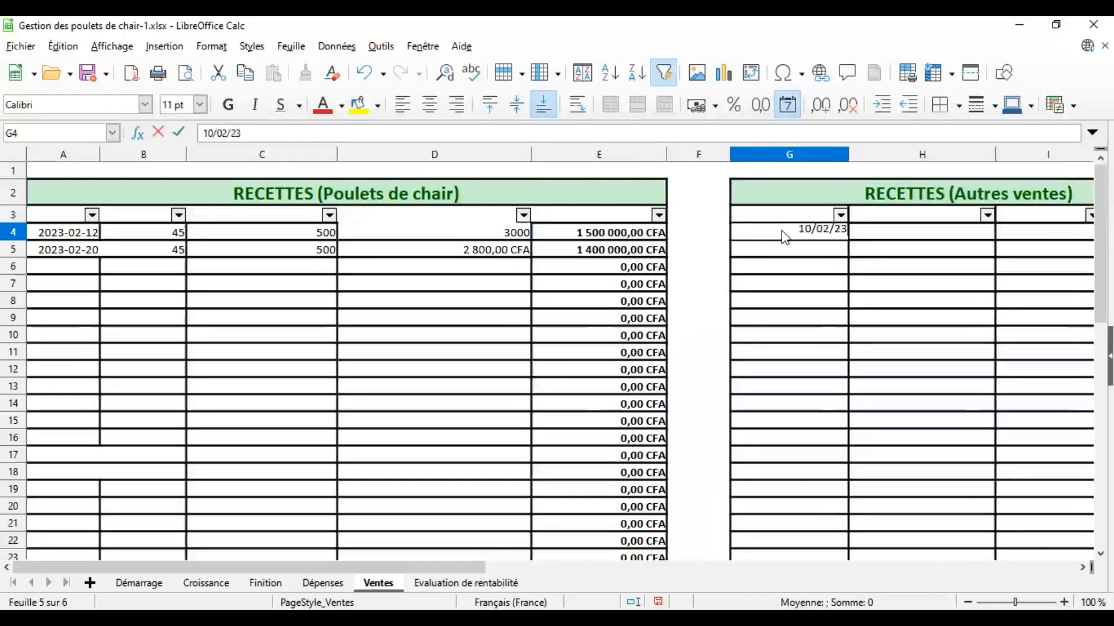
{"action": "key", "text": "Return"}
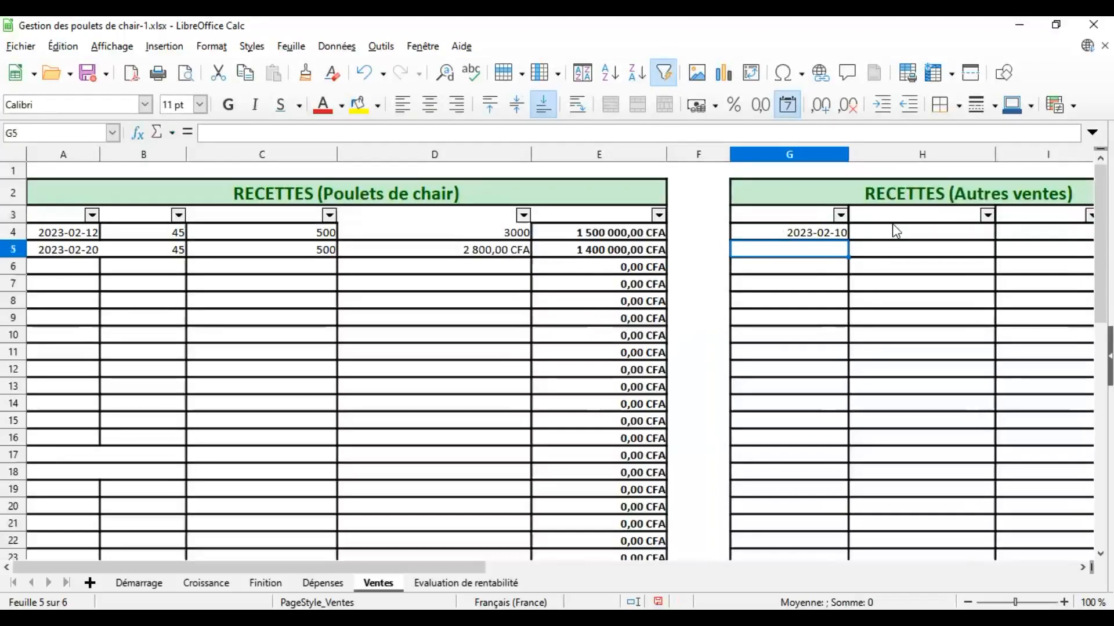
Enter "dejection" as the Désignation of the first Autres ventes row.
{"action": "left_click", "coordinate": [938, 218]}
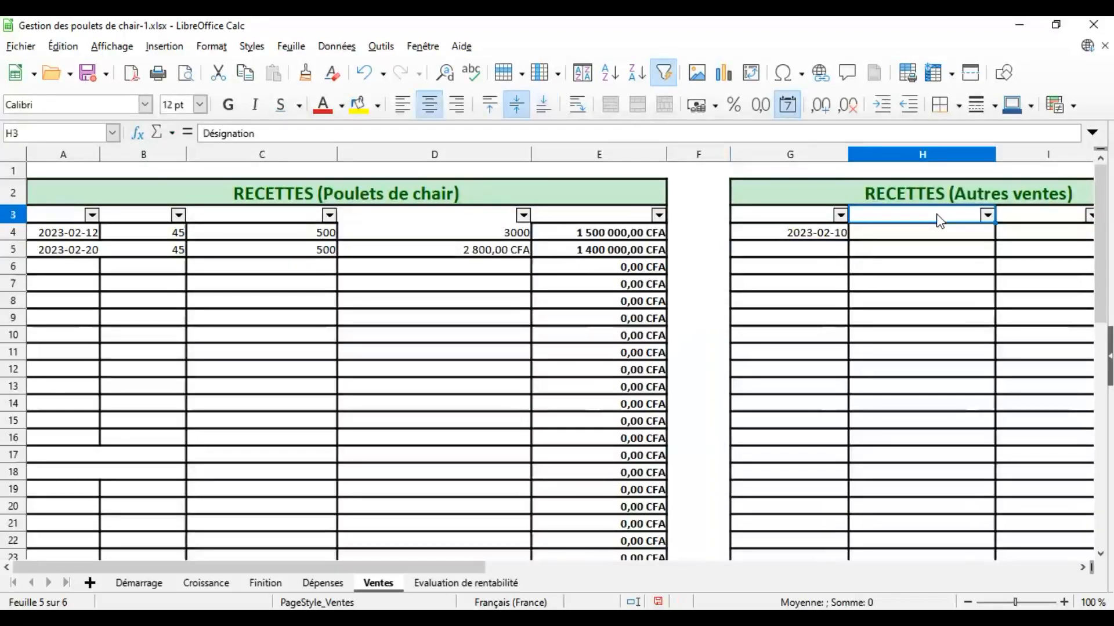
{"action": "left_click", "coordinate": [931, 237]}
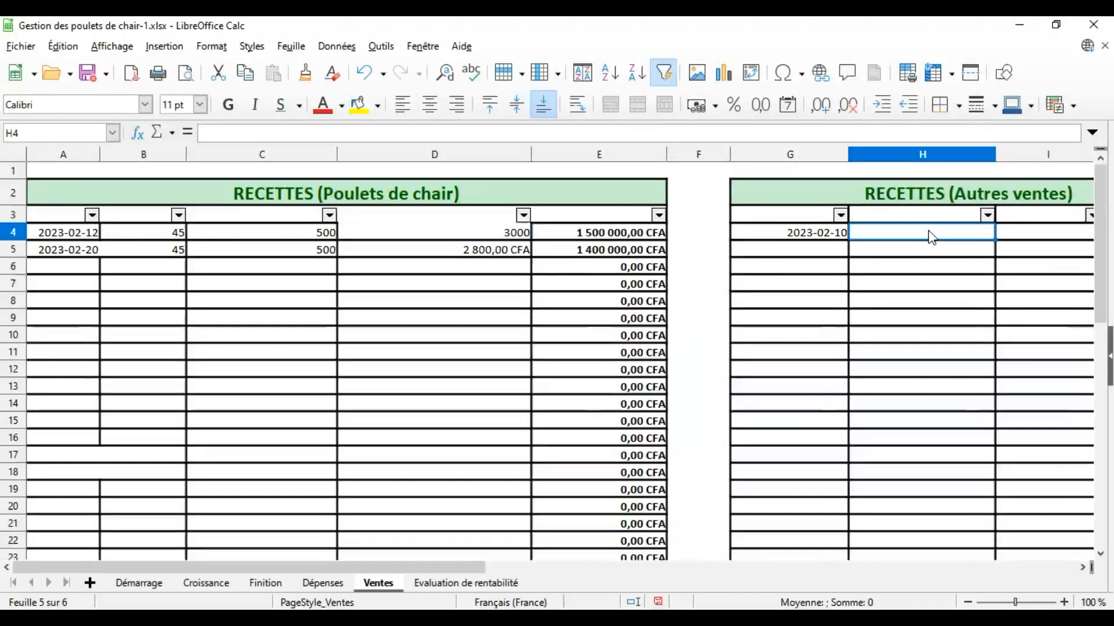
{"action": "type", "text": "deje"}
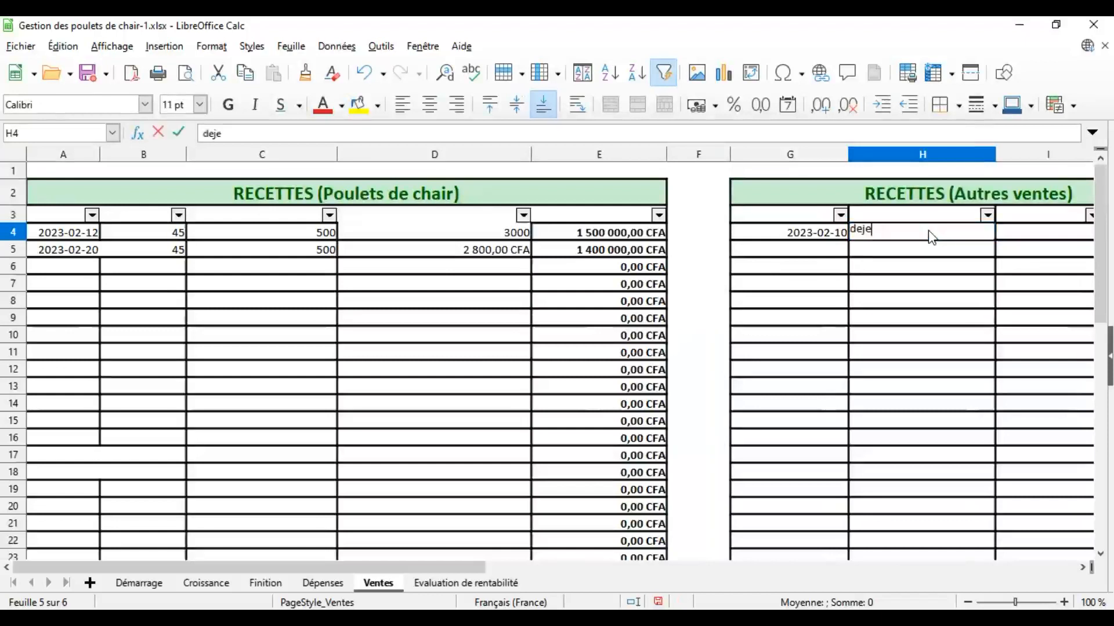
{"action": "type", "text": "ction"}
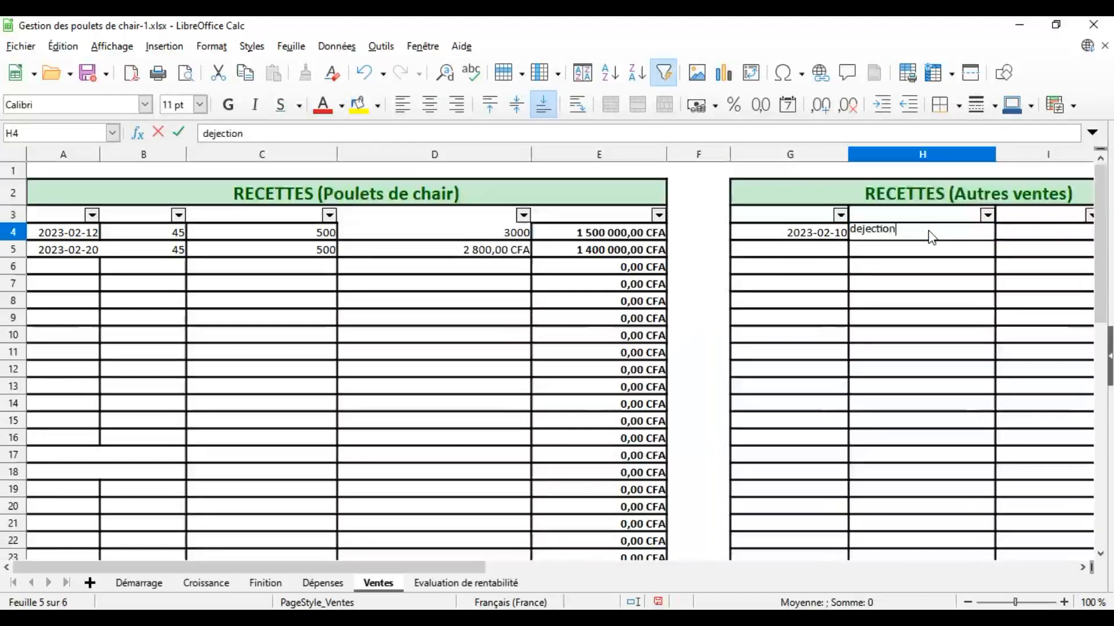
{"action": "key", "text": "Return"}
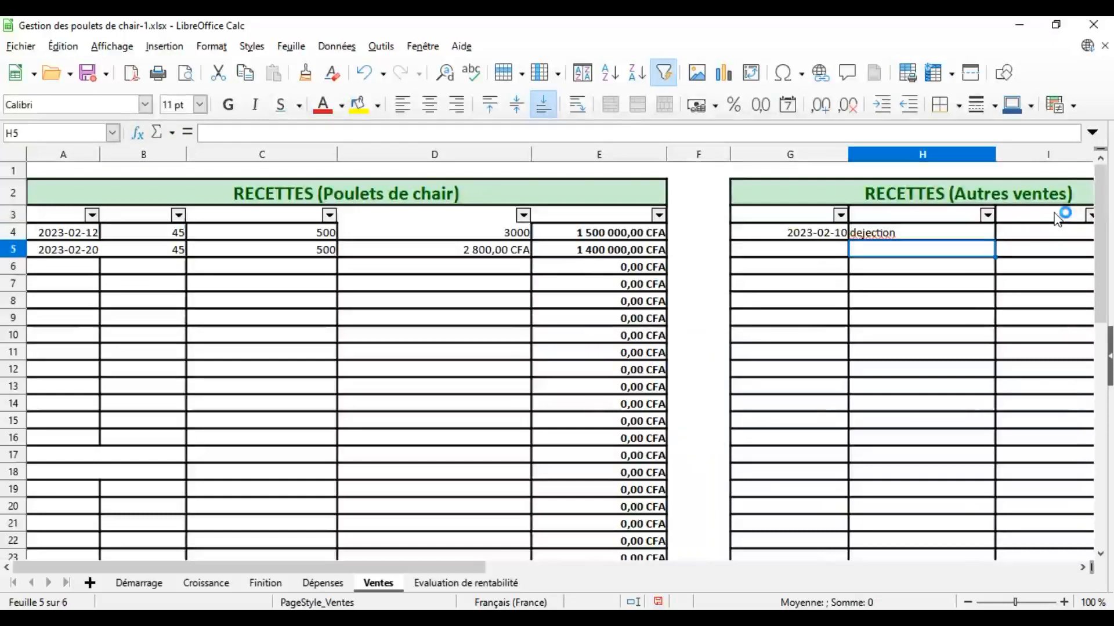
Set the Prix unitaire of the dejection sale to 1000.
{"action": "left_click", "coordinate": [1056, 219]}
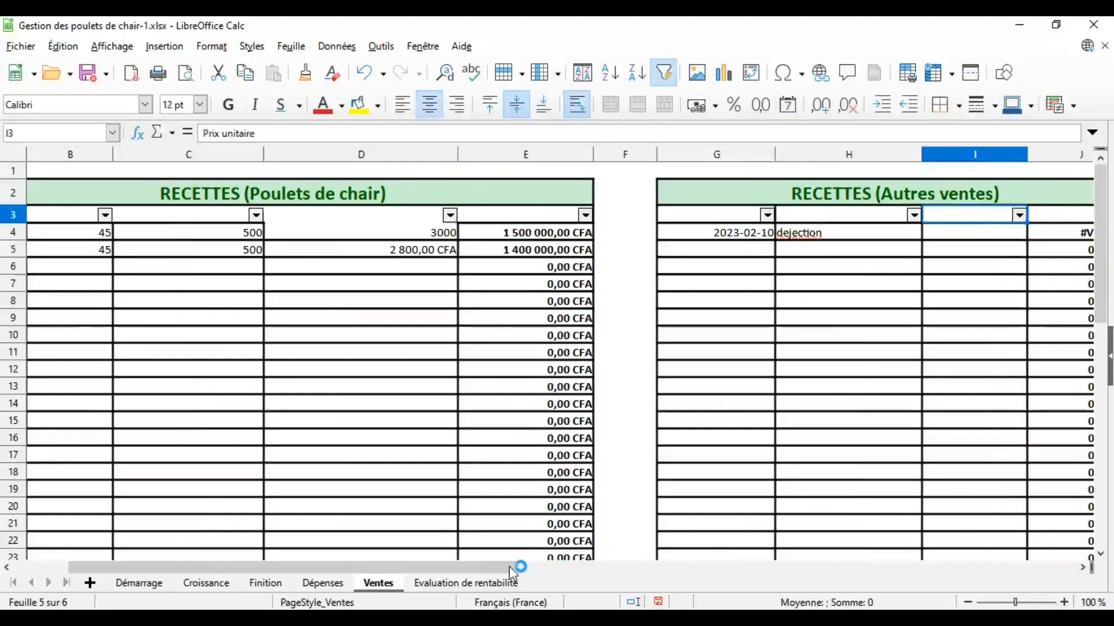
{"action": "mouse_move", "coordinate": [509, 566]}
{"action": "left_mouse_down"}
{"action": "mouse_move", "coordinate": [542, 565]}
{"action": "mouse_move", "coordinate": [531, 567]}
{"action": "left_mouse_up"}
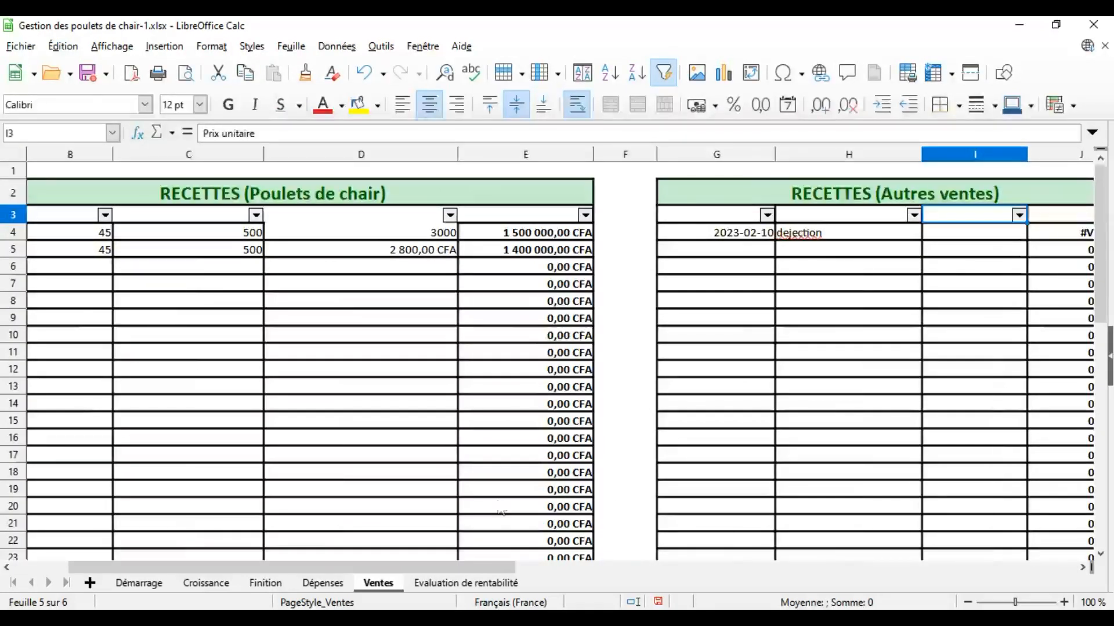
{"action": "left_click", "coordinate": [966, 235]}
{"action": "type", "text": "1000"}
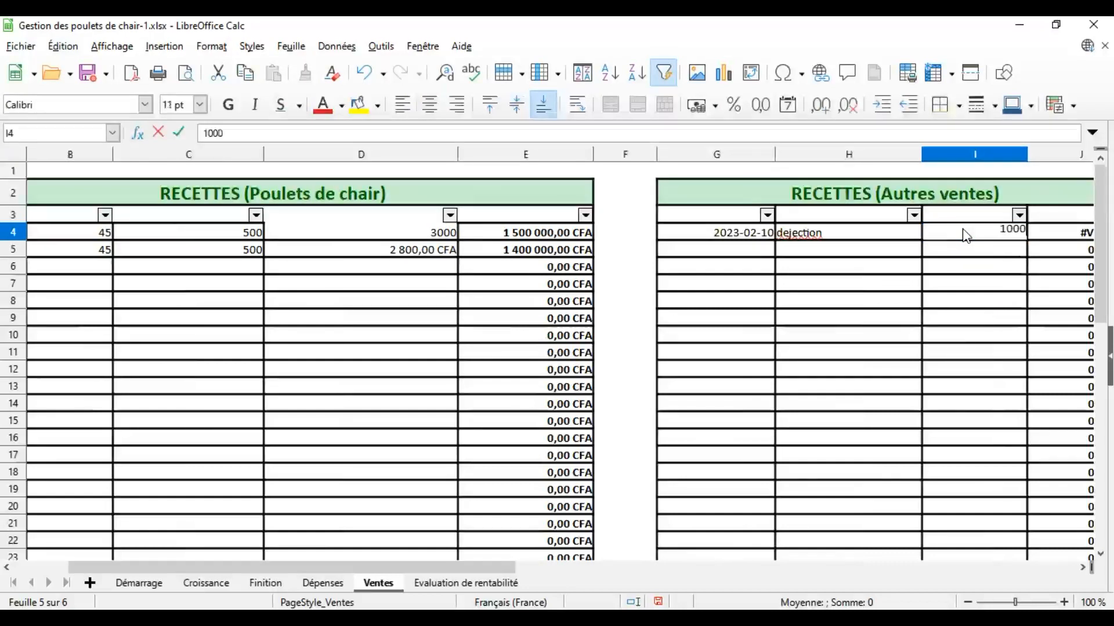
{"action": "key", "text": "Return"}
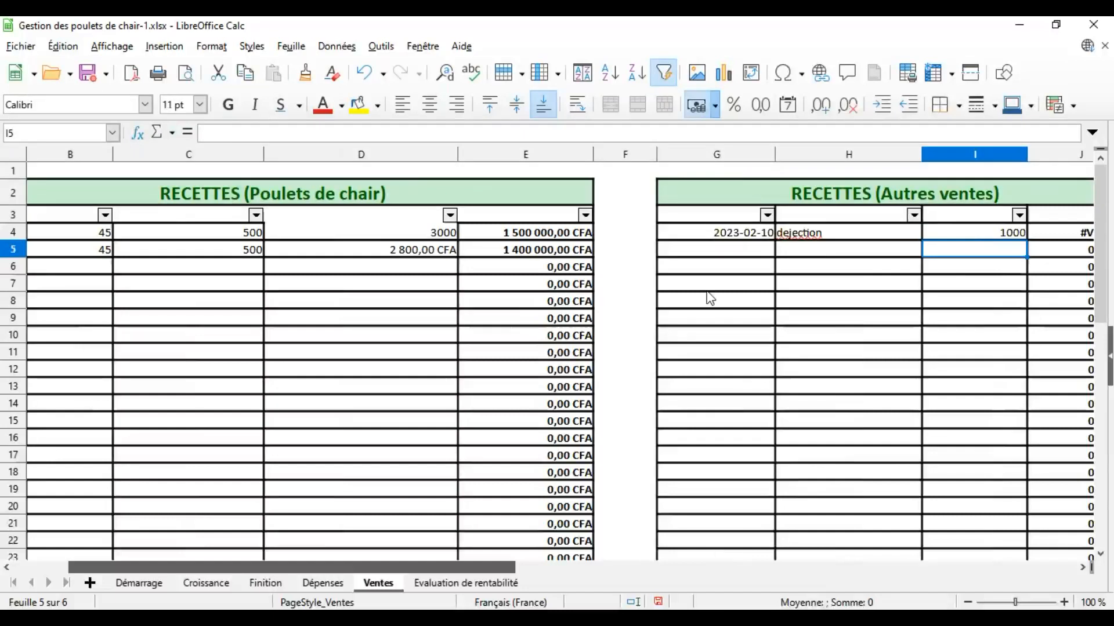
Widen the Montant column of the Autres ventes table and check the formulas of its first row and its total.
{"action": "scroll", "coordinate": [696, 267], "scroll_direction": "right", "scroll_amount": 3}
{"action": "left_click", "coordinate": [668, 216]}
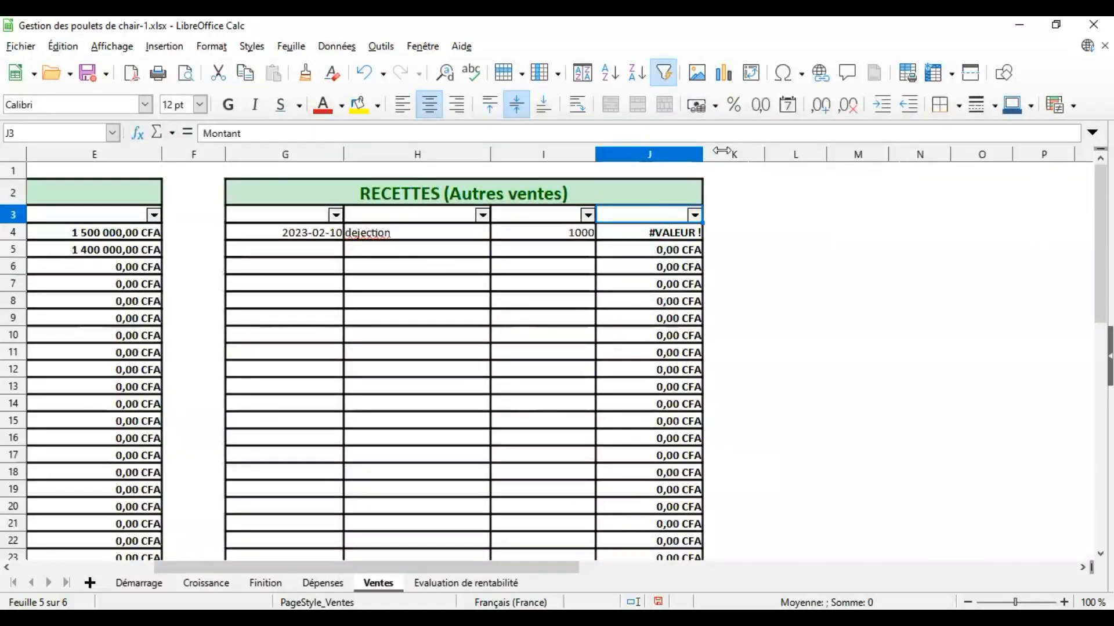
{"action": "left_click_drag", "start_coordinate": [721, 151], "coordinate": [779, 151]}
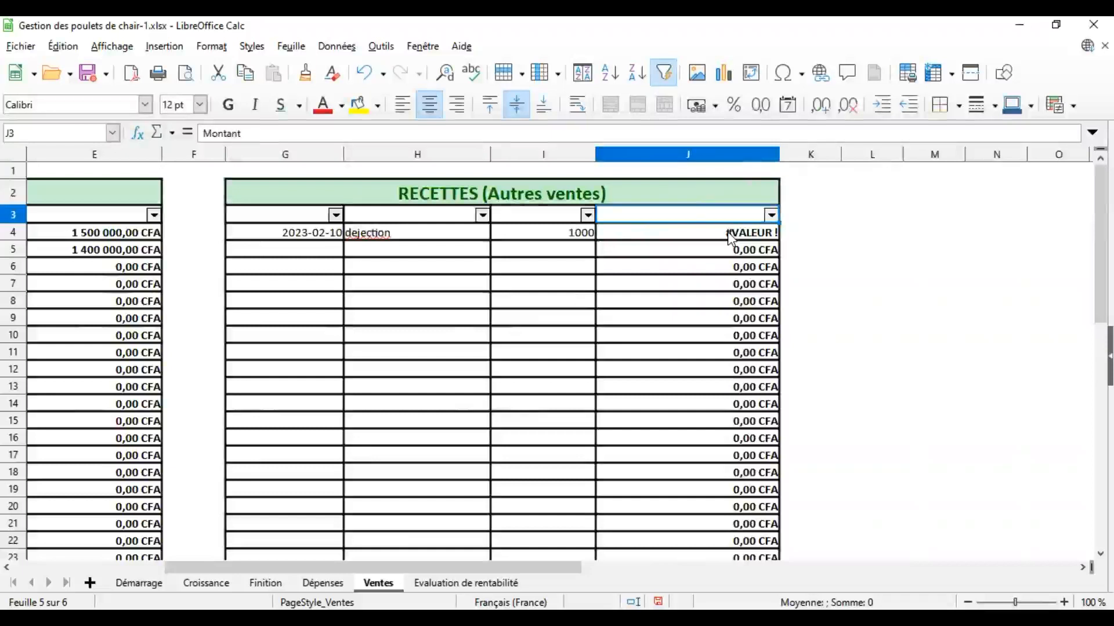
{"action": "left_click", "coordinate": [729, 237]}
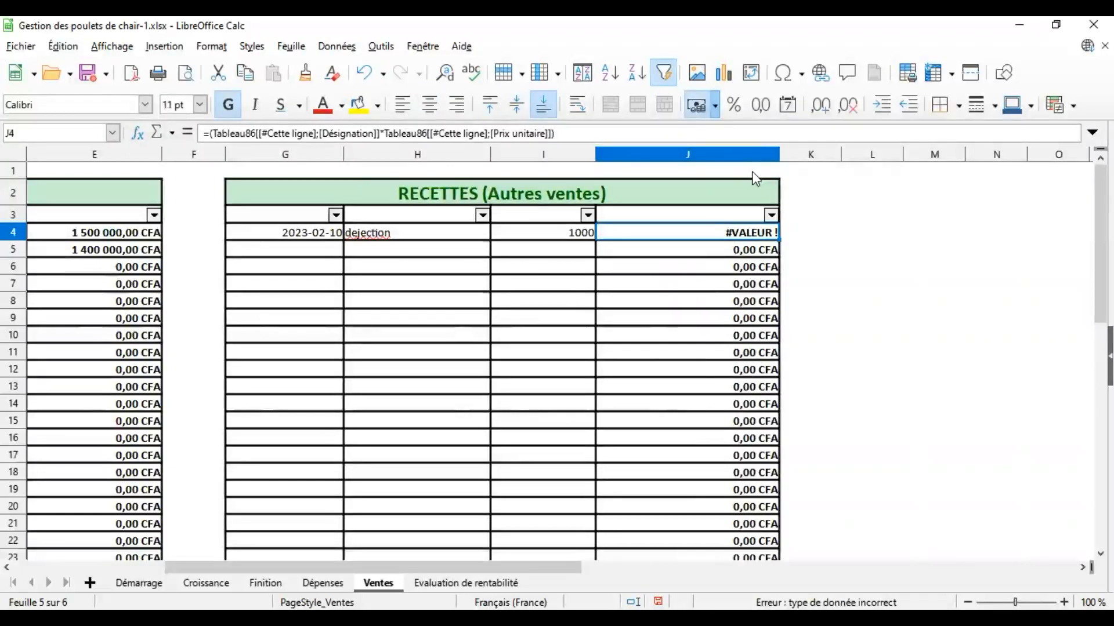
{"action": "left_click_drag", "start_coordinate": [781, 154], "coordinate": [804, 154]}
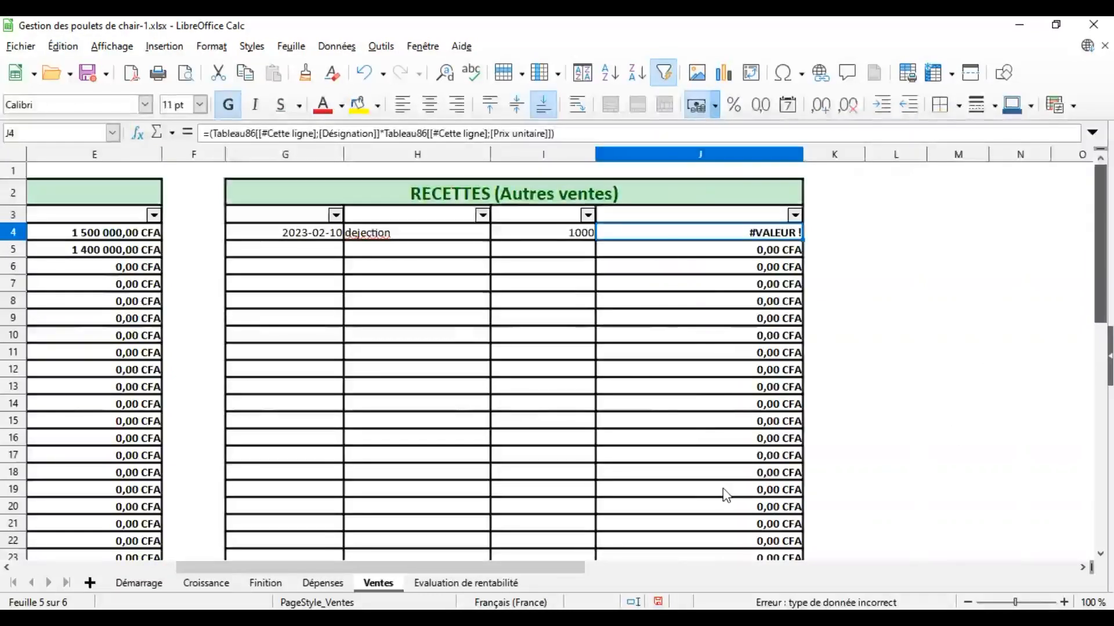
{"action": "scroll", "coordinate": [777, 499], "scroll_direction": "down", "scroll_amount": 3}
{"action": "left_click", "coordinate": [802, 492]}
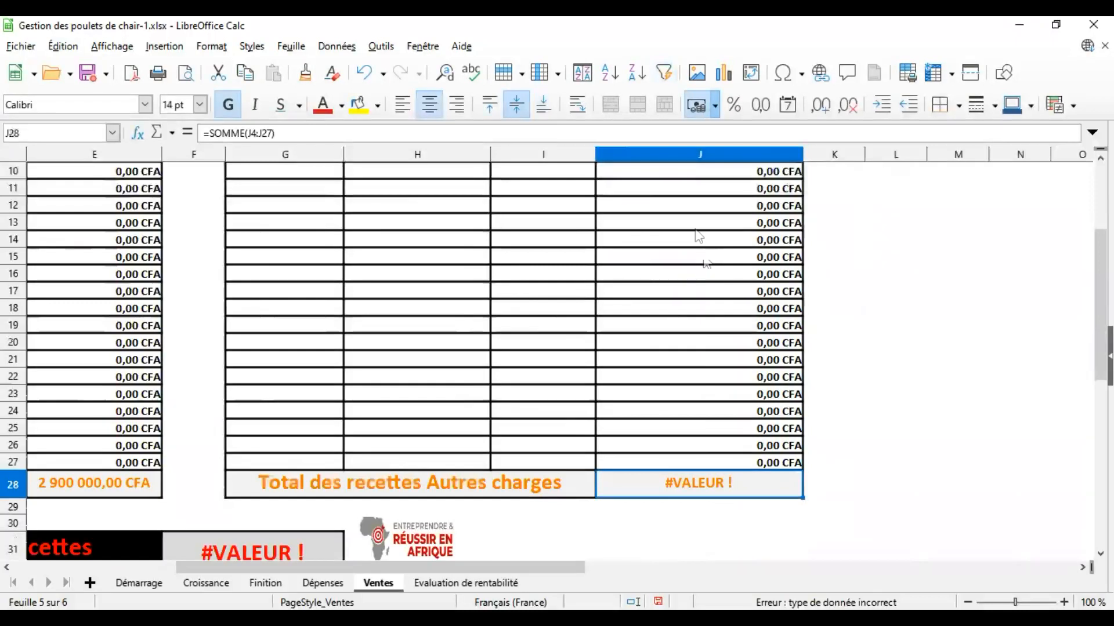
{"action": "left_click_drag", "start_coordinate": [802, 152], "coordinate": [821, 153]}
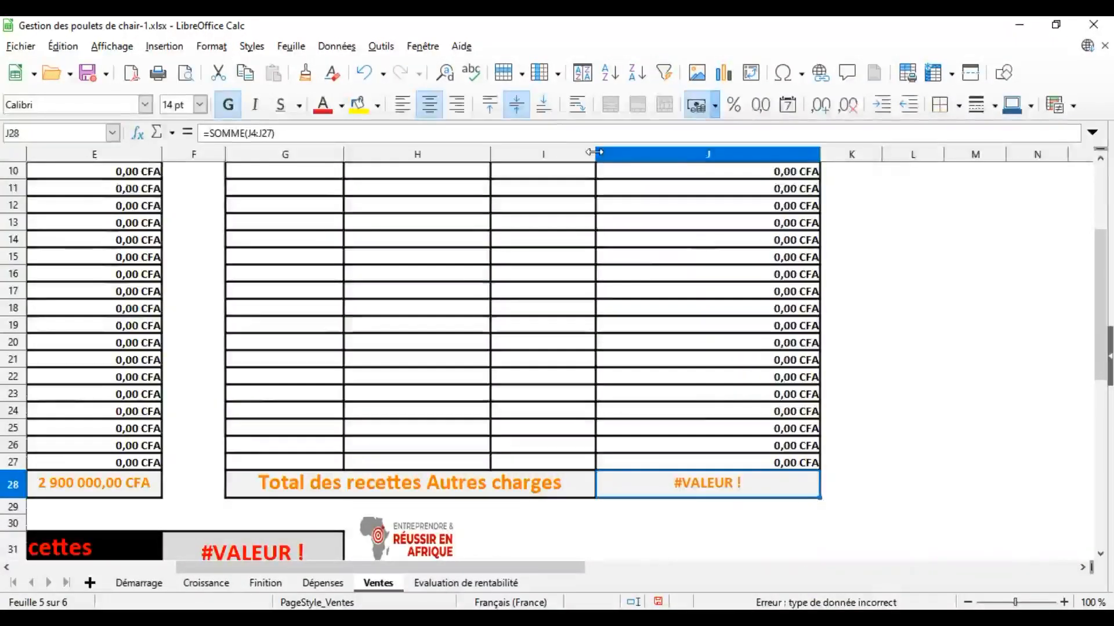
Adjust the width of column I in the Autres ventes table, making it slightly wider.
{"action": "left_click_drag", "start_coordinate": [596, 152], "coordinate": [584, 157]}
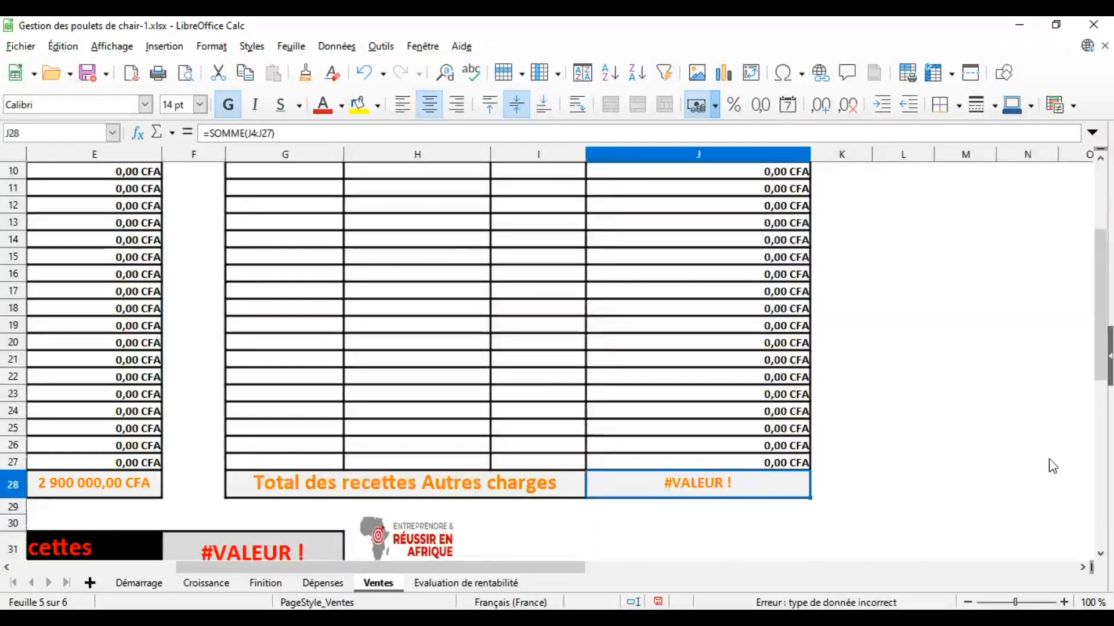
{"action": "left_click_drag", "start_coordinate": [586, 155], "coordinate": [605, 154]}
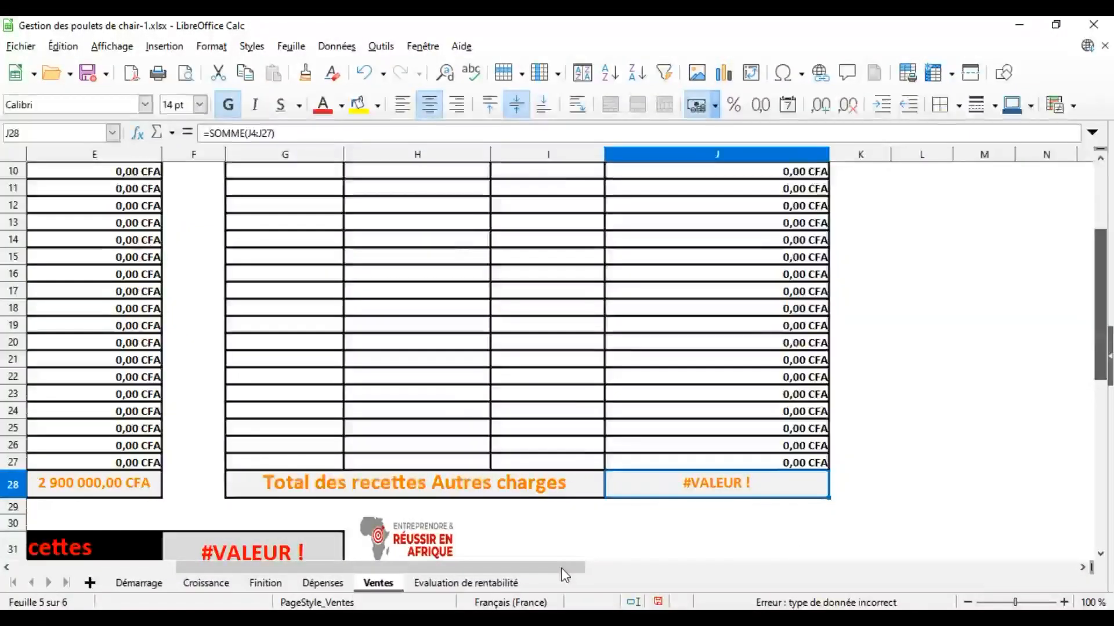
Review both sales tables, check the Total des recettes formula below them, and widen column G.
{"action": "scroll", "coordinate": [506, 571], "scroll_direction": "down", "scroll_amount": 2}
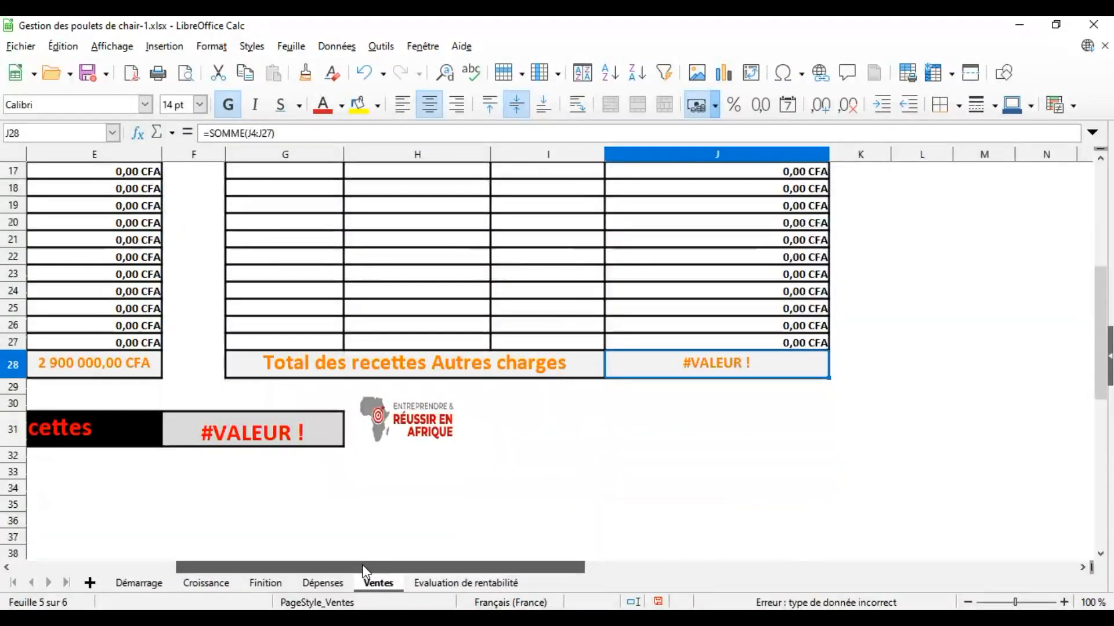
{"action": "scroll", "coordinate": [557, 348], "scroll_direction": "left", "scroll_amount": 4}
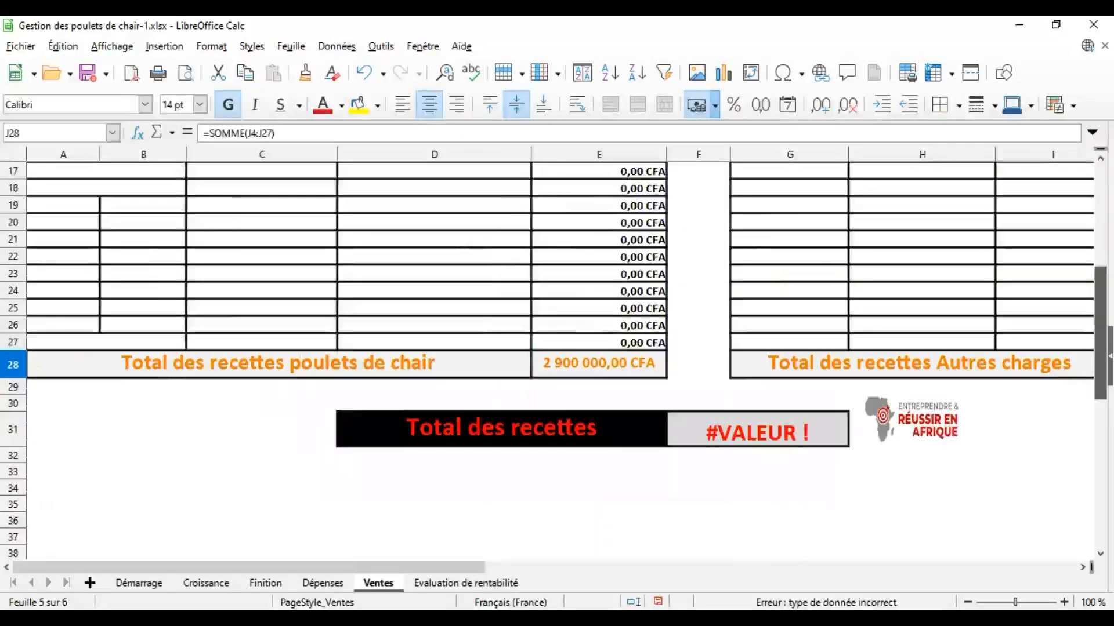
{"action": "scroll", "coordinate": [843, 390], "scroll_direction": "up", "scroll_amount": 5}
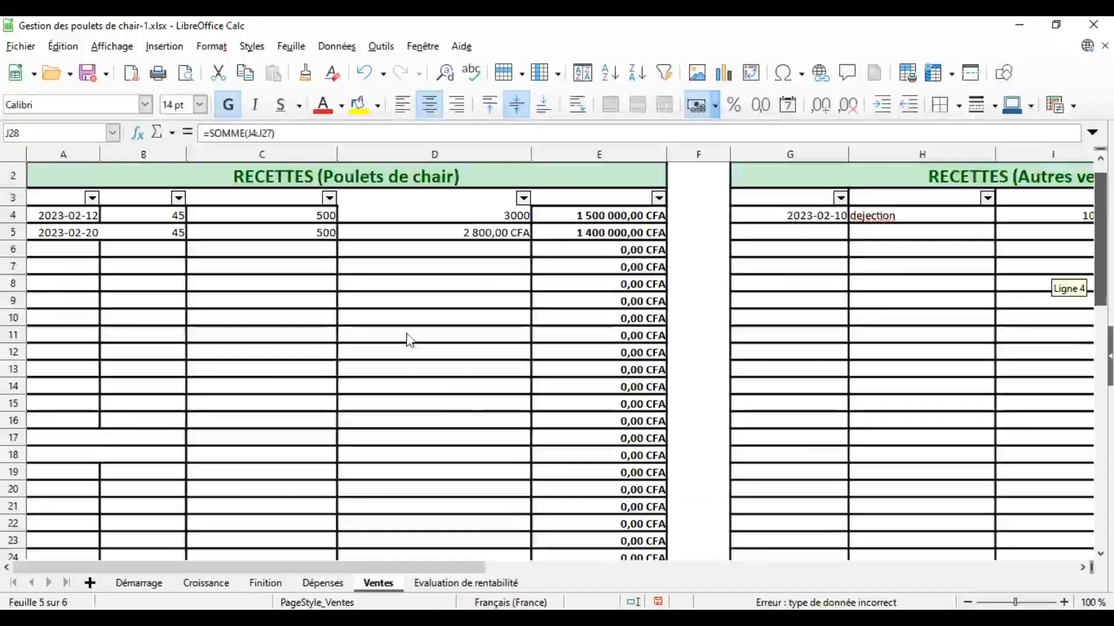
{"action": "scroll", "coordinate": [410, 231], "scroll_direction": "up", "scroll_amount": 1}
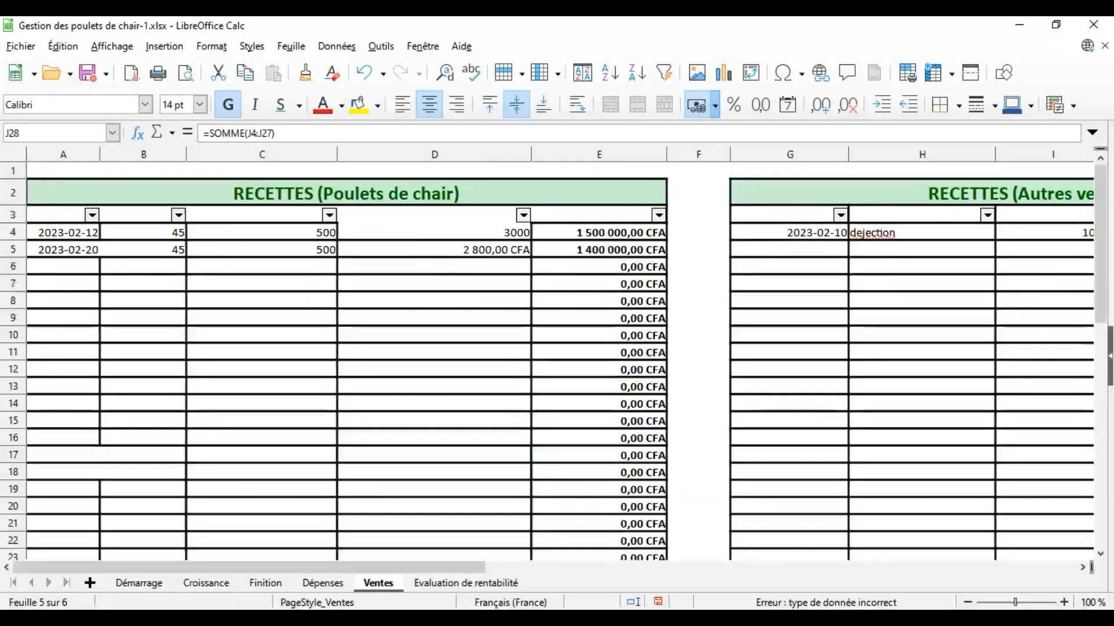
{"action": "scroll", "coordinate": [912, 458], "scroll_direction": "down", "scroll_amount": 4}
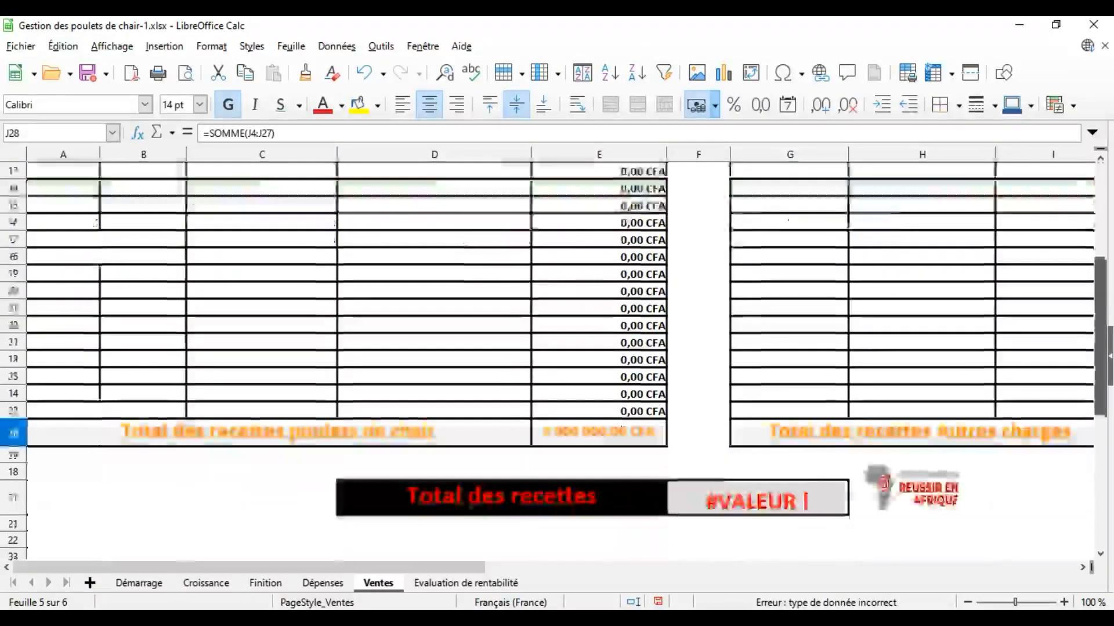
{"action": "scroll", "coordinate": [835, 456], "scroll_direction": "down", "scroll_amount": 1}
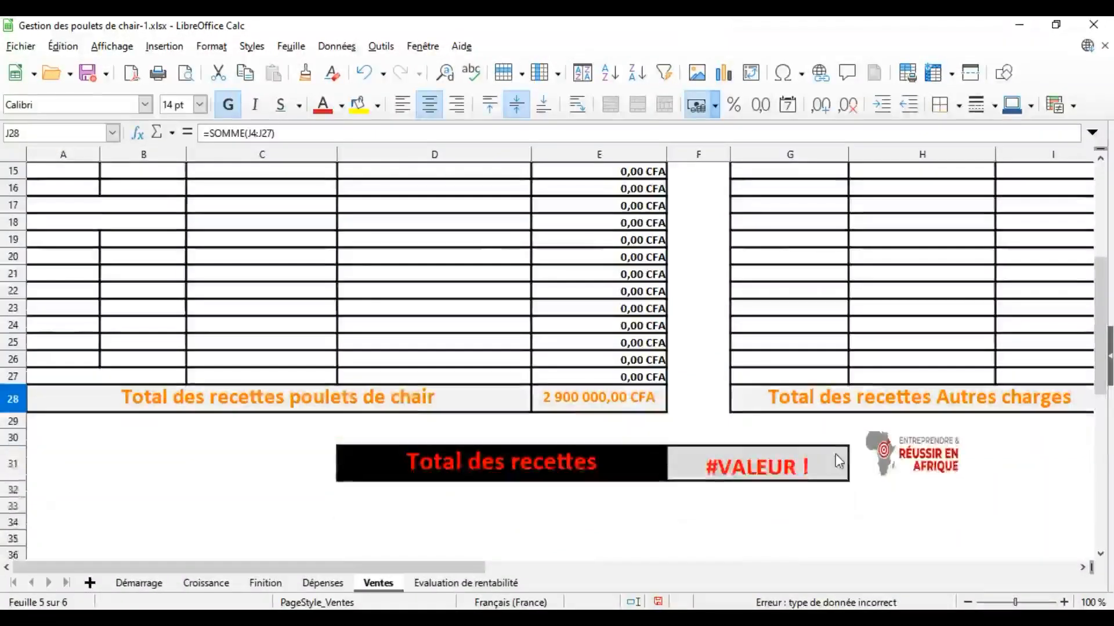
{"action": "left_click", "coordinate": [732, 468]}
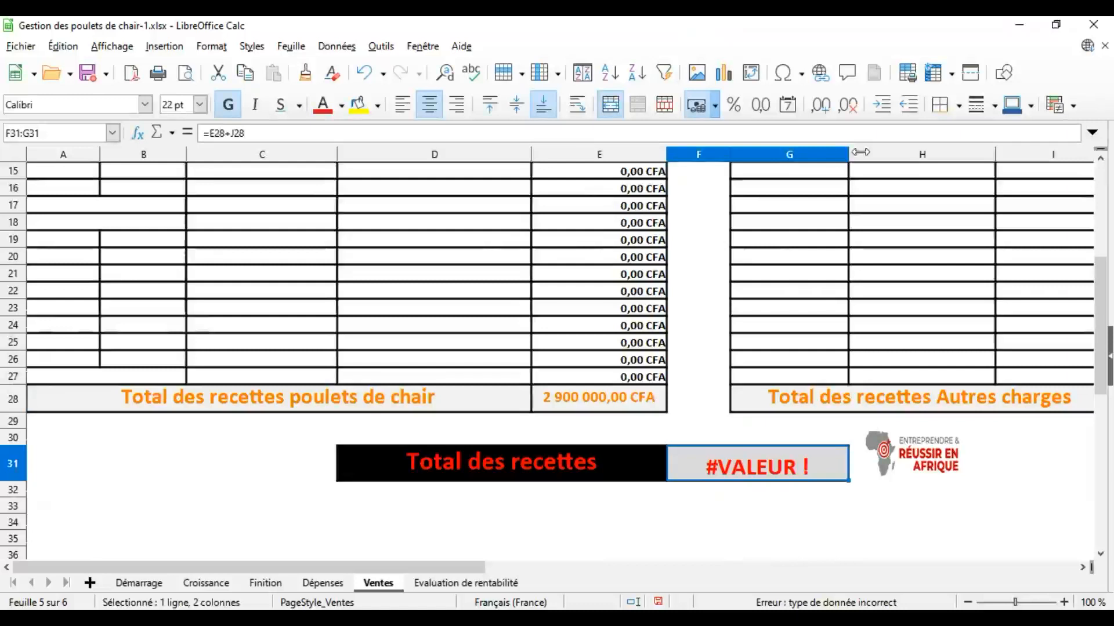
{"action": "left_click_drag", "start_coordinate": [860, 152], "coordinate": [872, 152]}
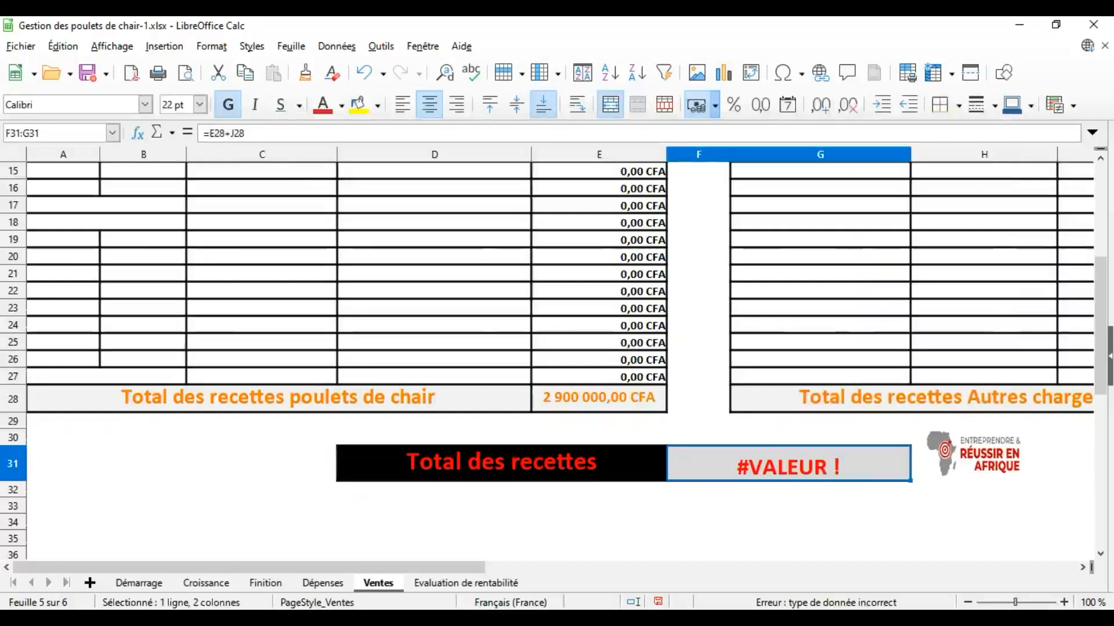
On the Evaluation de rentabilité sheet, widen the Dépenses column and check the formulas under Dépenses and Recettes.
{"action": "left_click", "coordinate": [466, 582]}
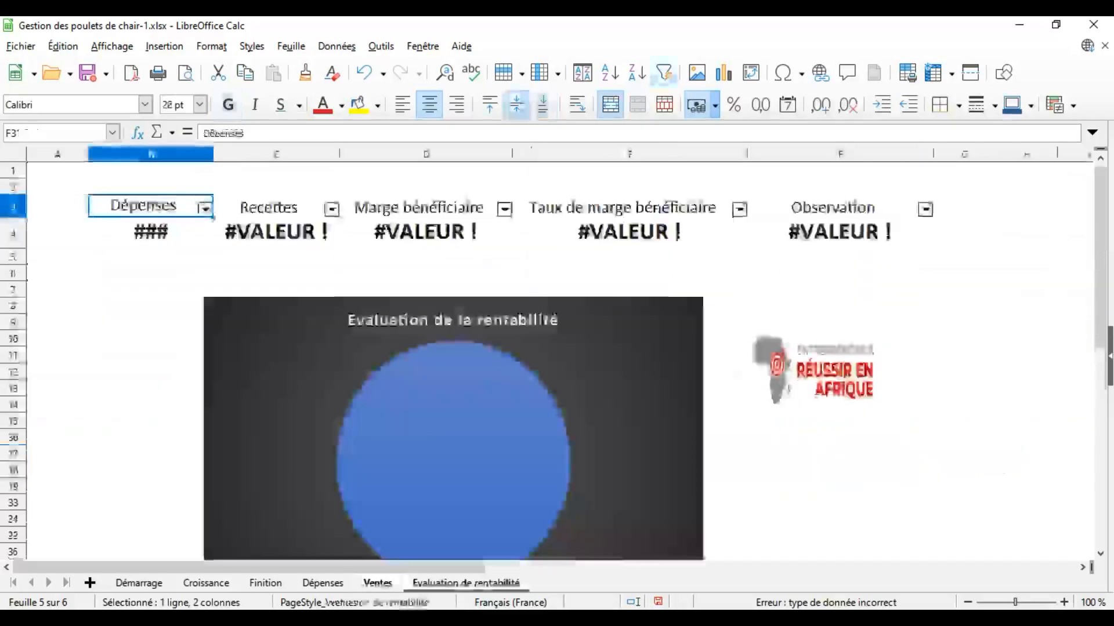
{"action": "left_click", "coordinate": [152, 235]}
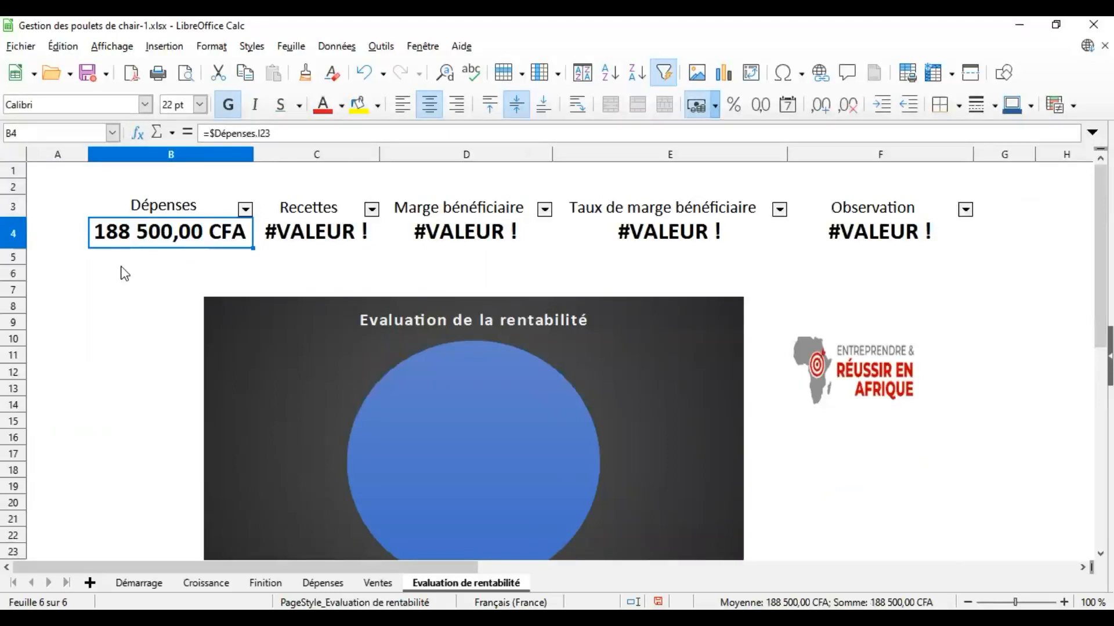
{"action": "left_click", "coordinate": [343, 232]}
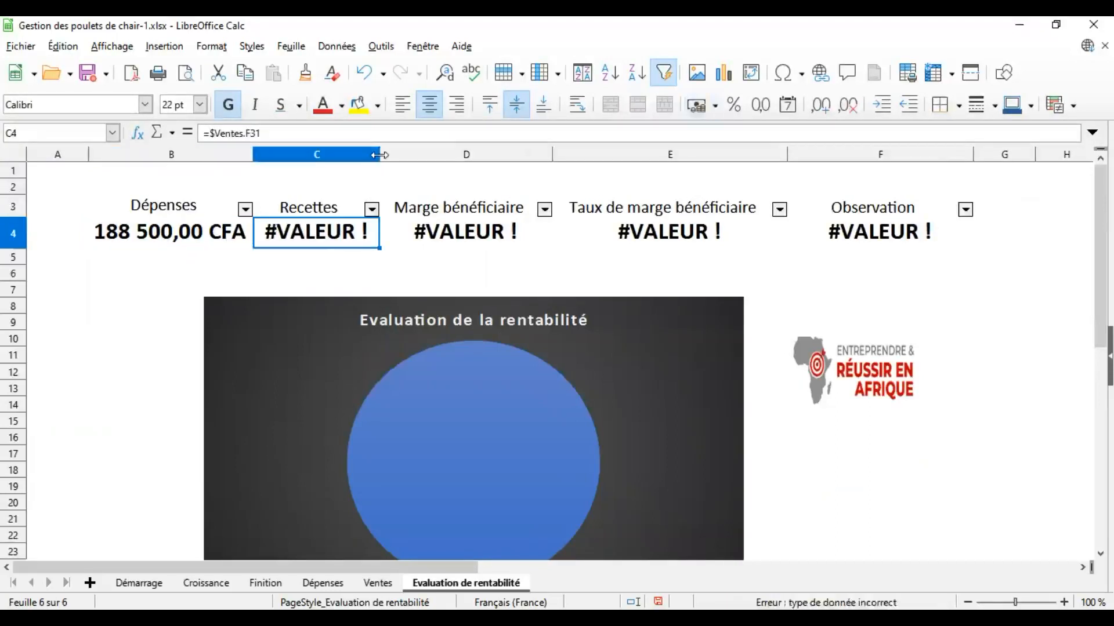